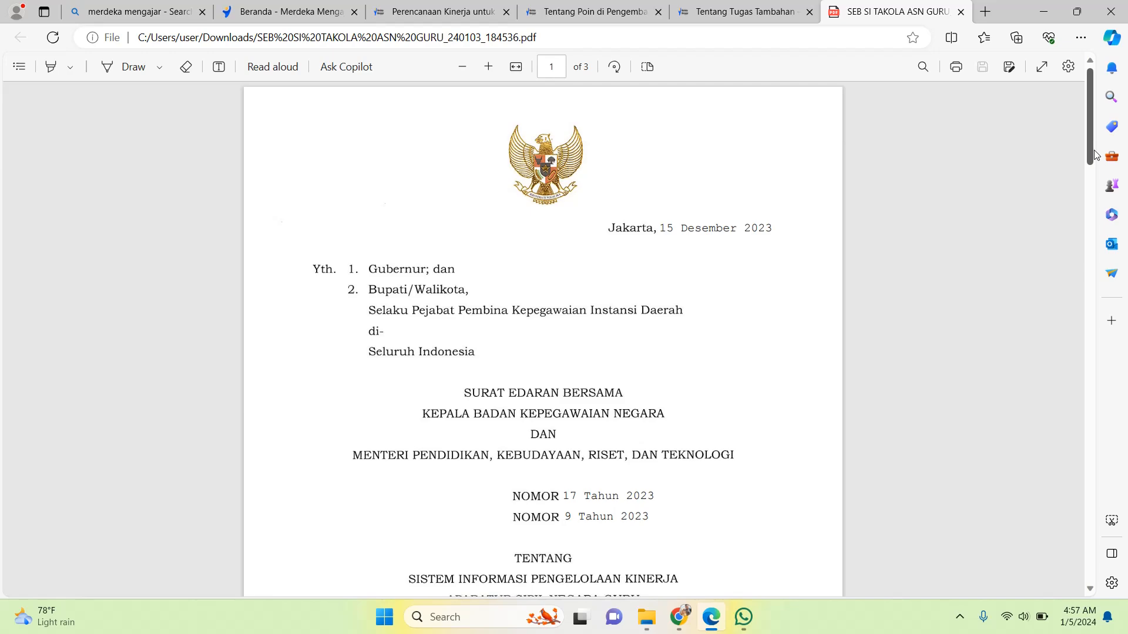
Step: Read the joint circular on the ASN teacher performance management system, from its heading through the Isi Surat Edaran points to the signatures
scroll(1096, 160, down, 2)
drag(1097, 159, 1092, 189)
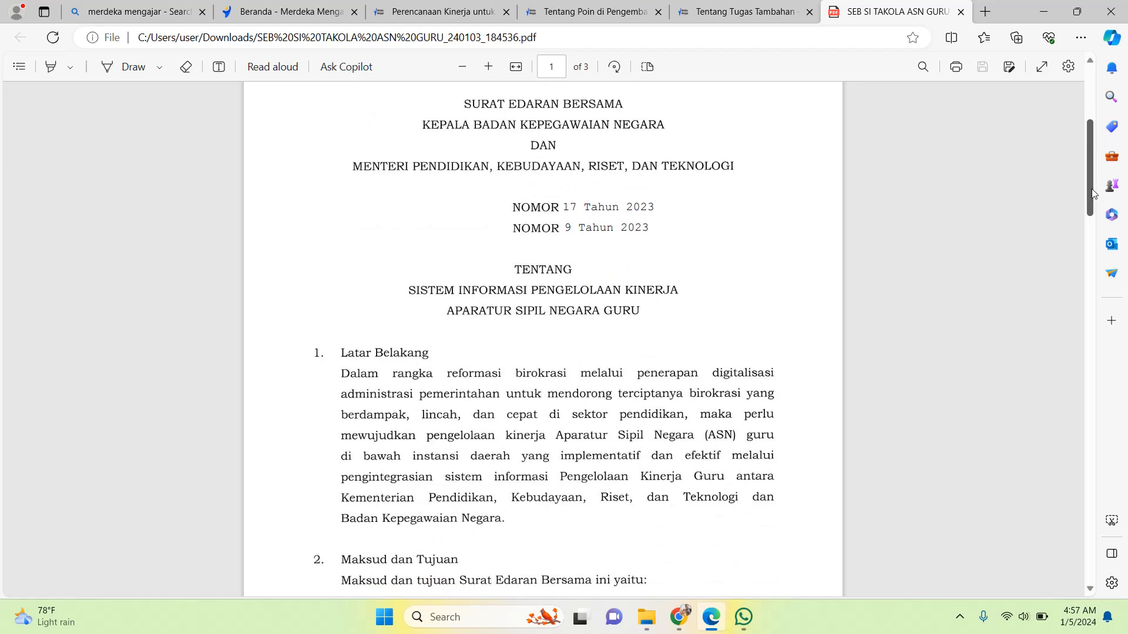
scroll(973, 215, down, 2)
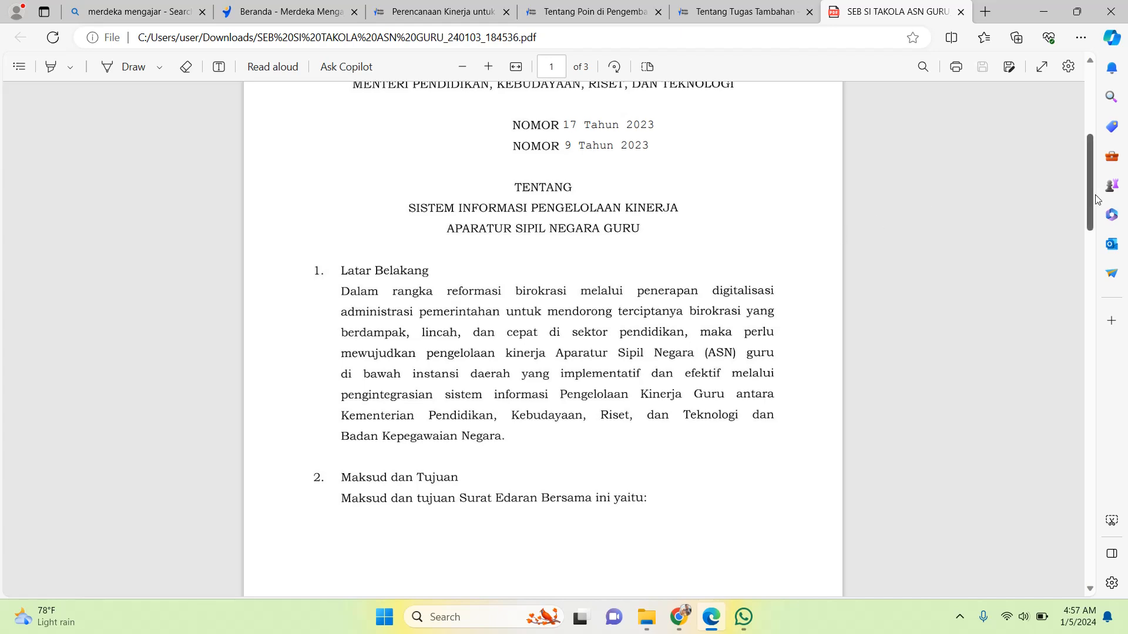
drag(1087, 189, 1070, 371)
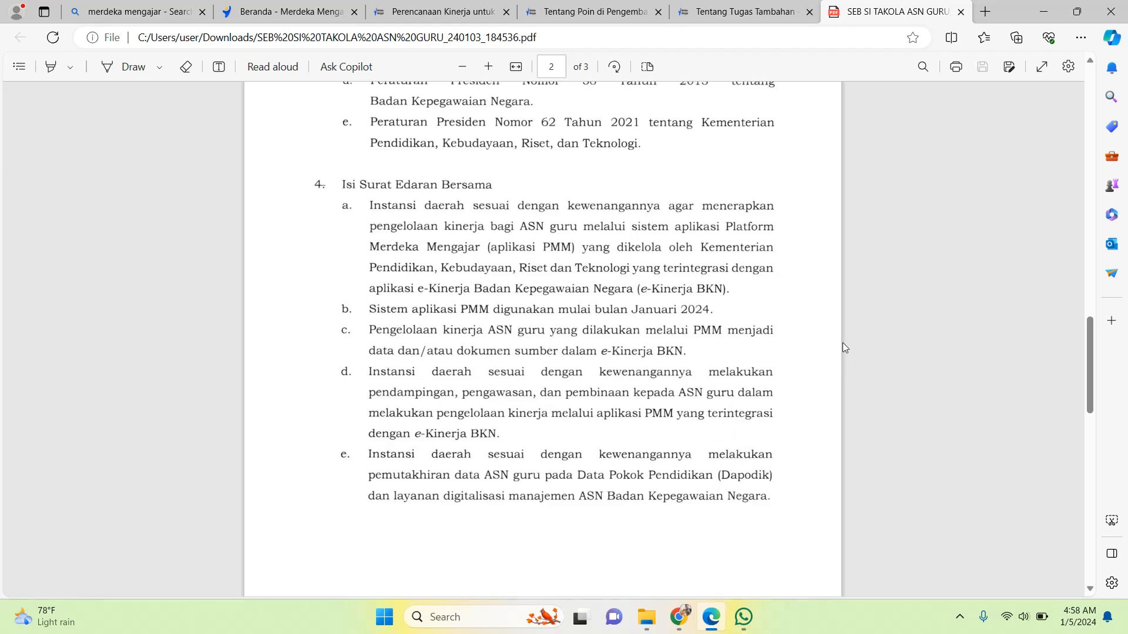
drag(1089, 364, 1089, 416)
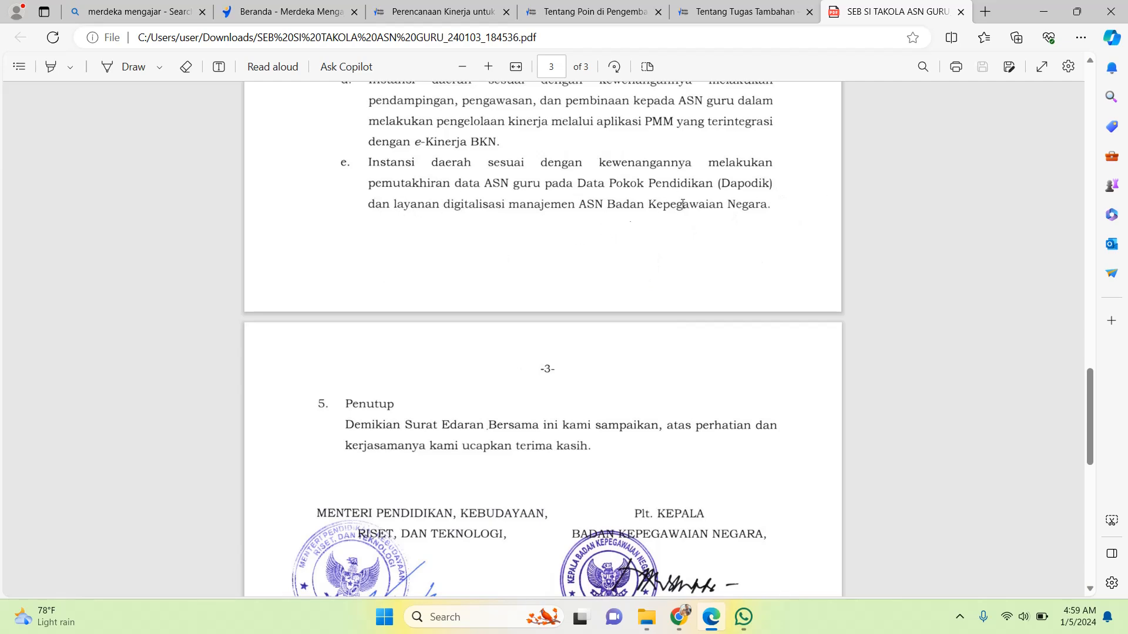
drag(1088, 389, 1051, 91)
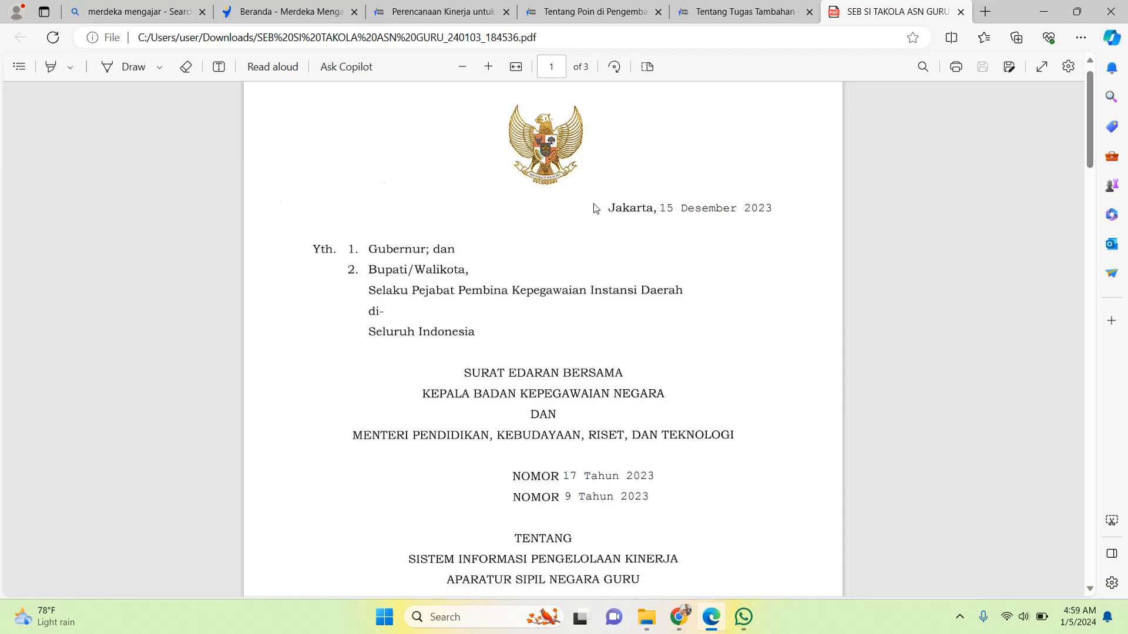
drag(1090, 127, 1066, 443)
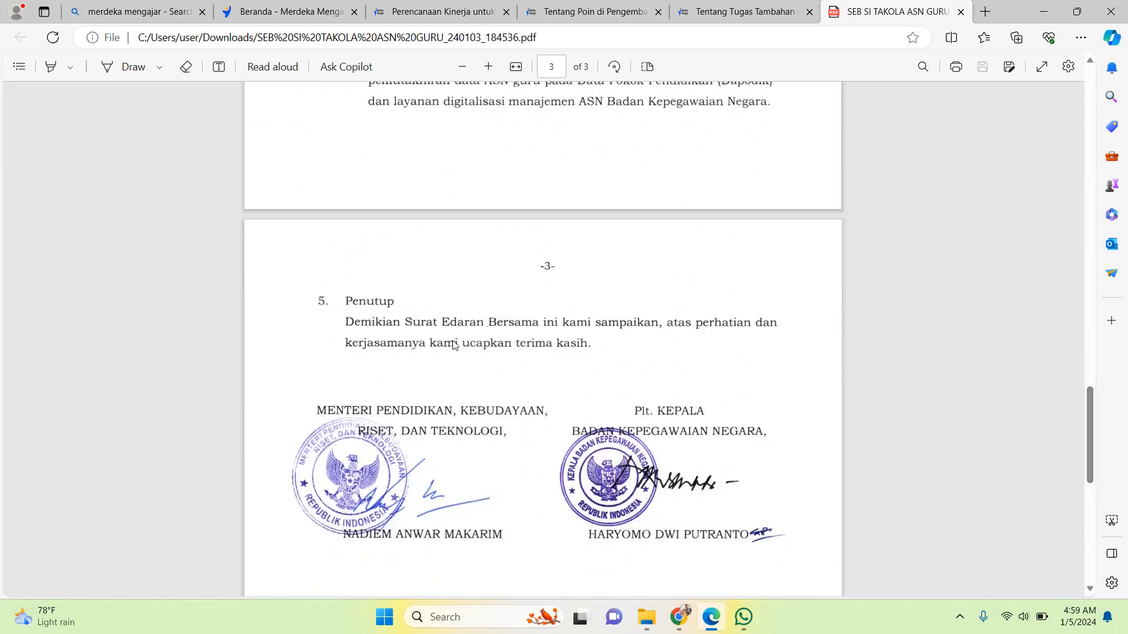
Step: Switch to the Merdeka Mengajar home page, open Pengelolaan Kinerja, and accept the device notice with Tetap di sini
click(273, 14)
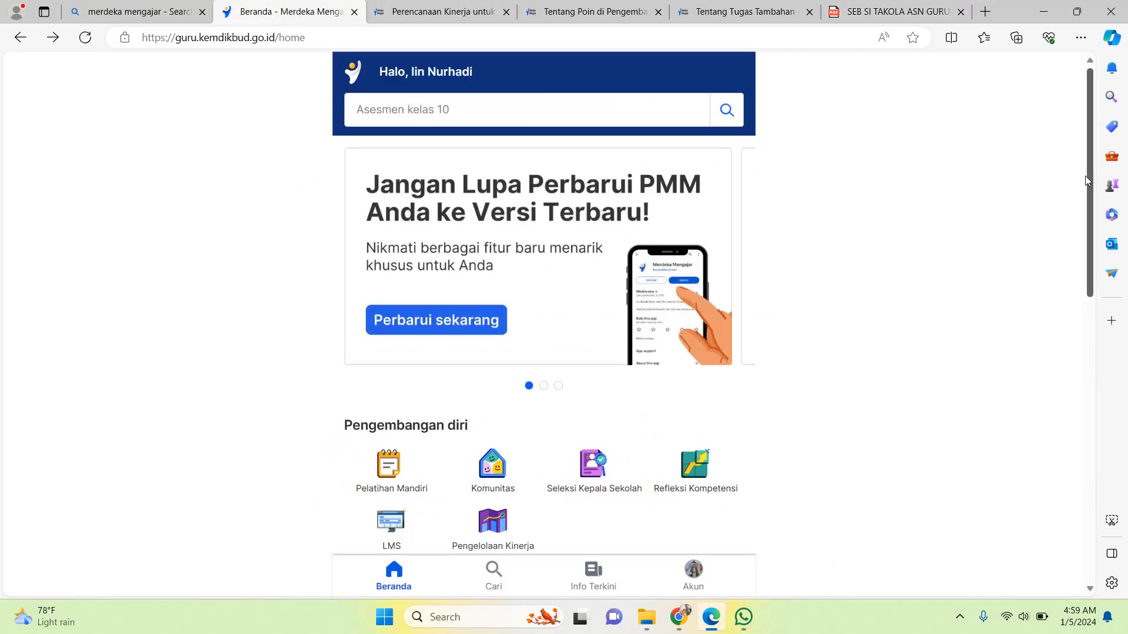
mouse_move(1087, 178)
mouse_down()
mouse_move(1088, 254)
mouse_move(1071, 180)
mouse_up()
scroll(1071, 235, down, 3)
scroll(1058, 253, up, 2)
scroll(1045, 229, up, 3)
scroll(1022, 264, down, 7)
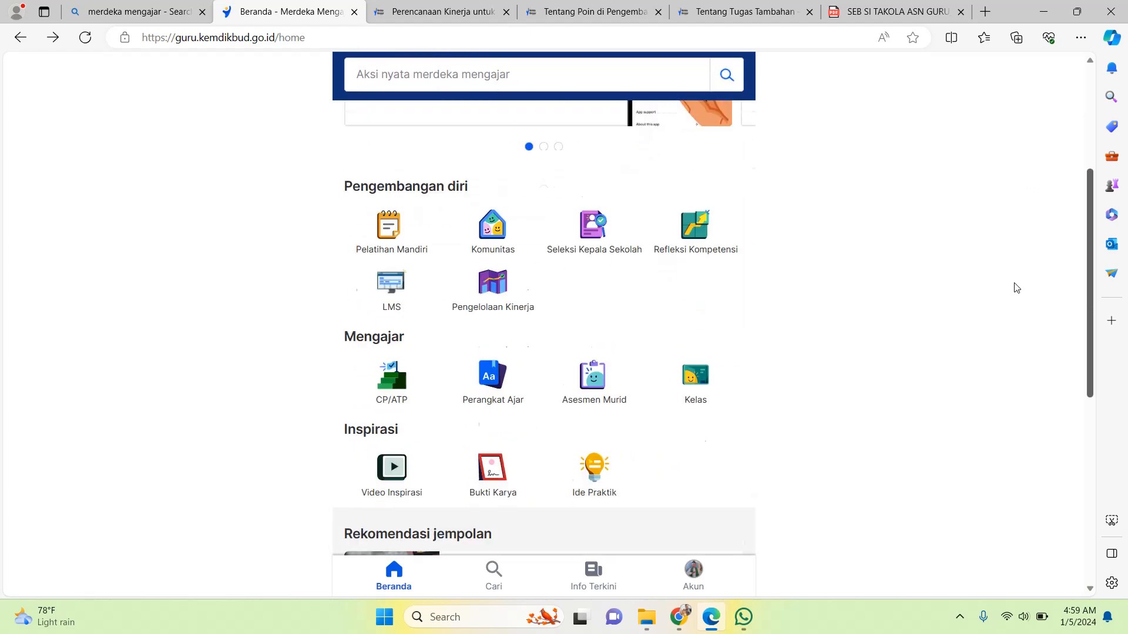
scroll(1003, 386, down, 4)
scroll(1028, 411, up, 1)
scroll(1037, 329, up, 7)
scroll(1028, 247, down, 3)
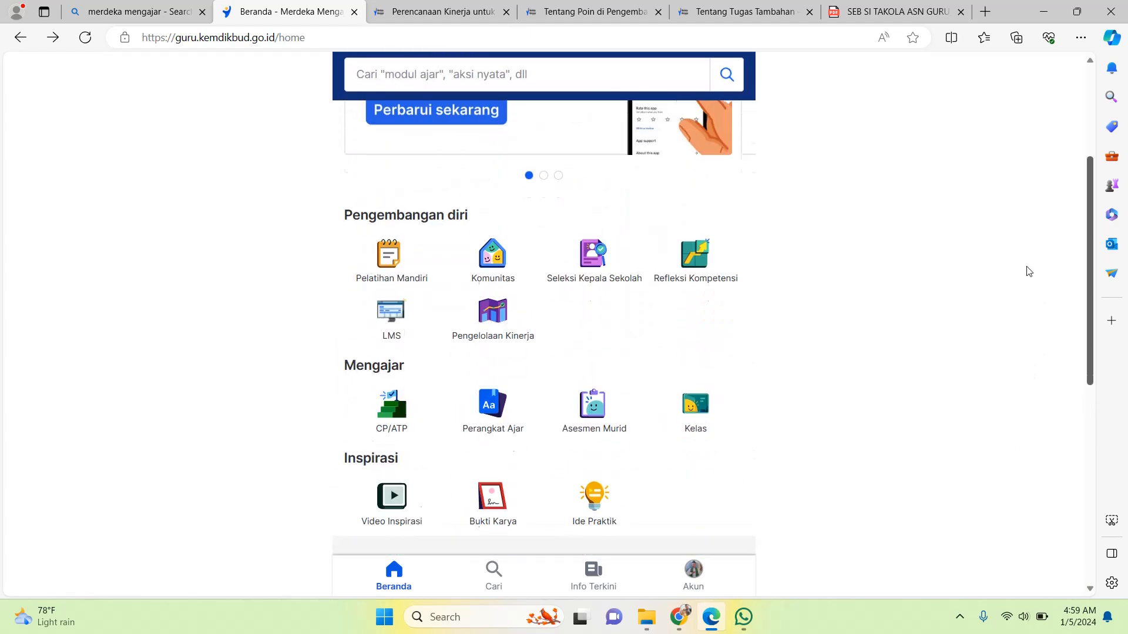
scroll(1021, 250, up, 1)
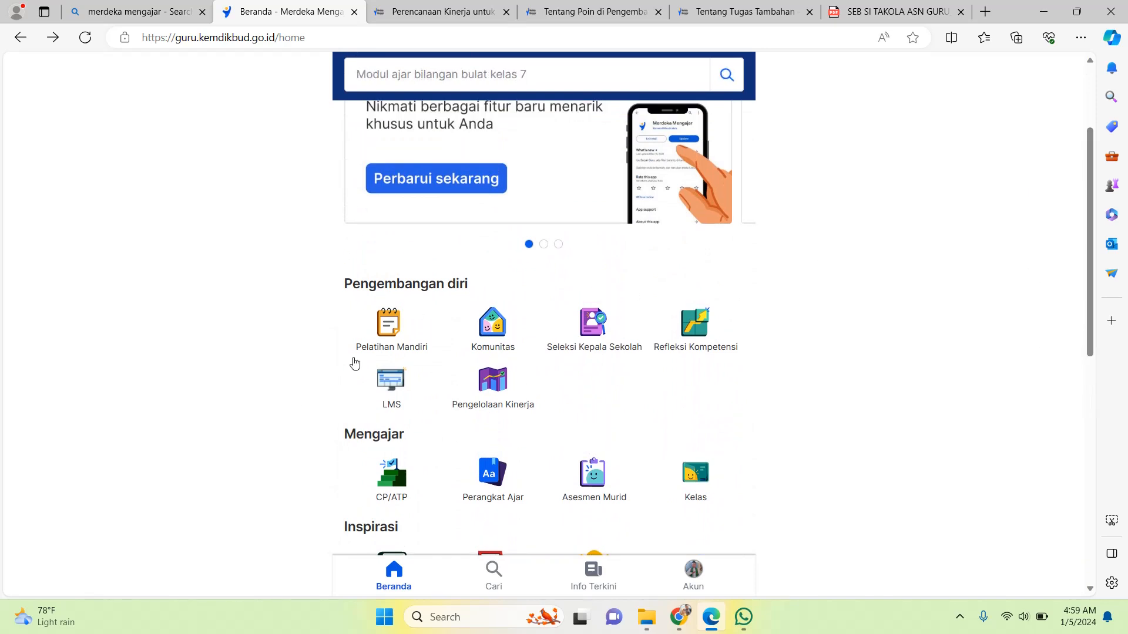
click(494, 389)
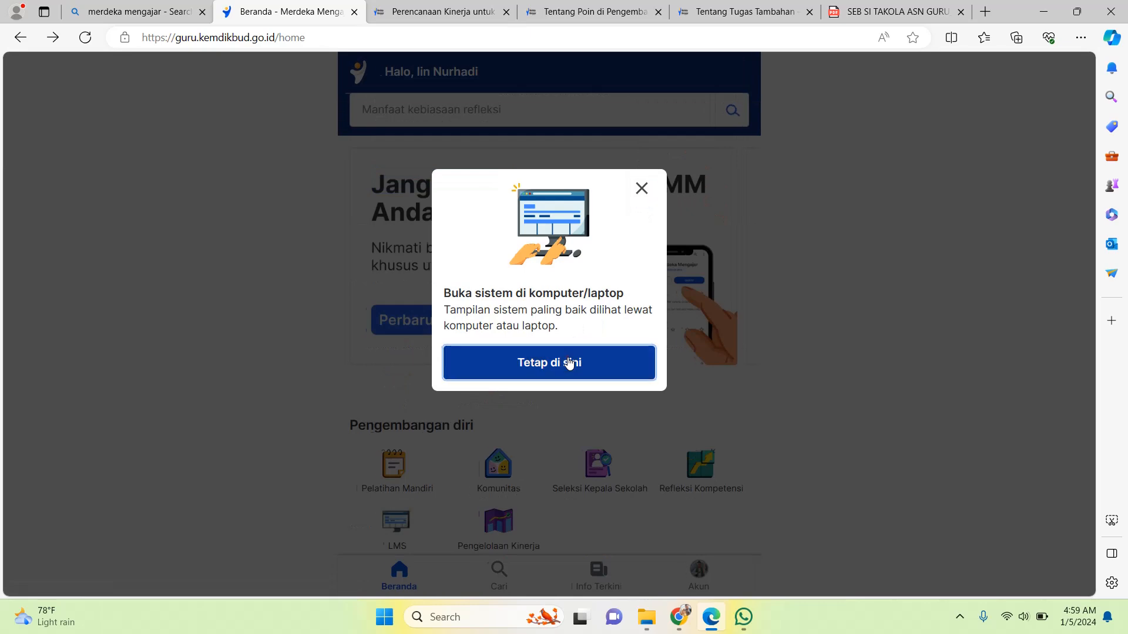
click(569, 362)
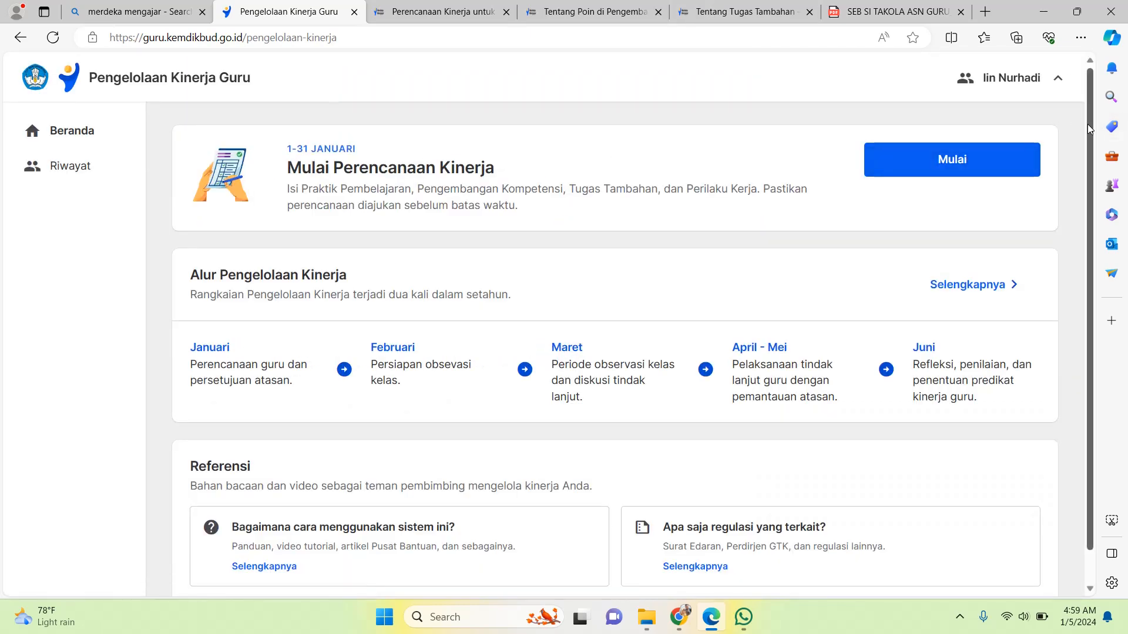
Step: Look at the Alur Pengelolaan Kinerja details and the Perencanaan Kinerja untuk Guru help articles, and return to the Pengelolaan Kinerja Guru page
scroll(1087, 136, down, 1)
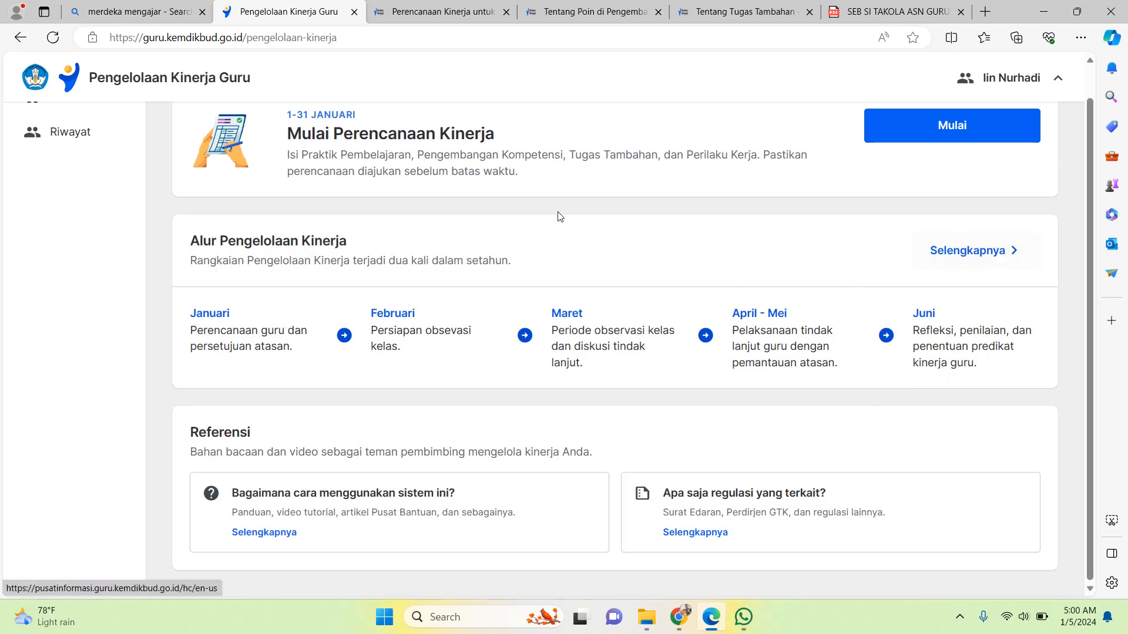
click(1029, 246)
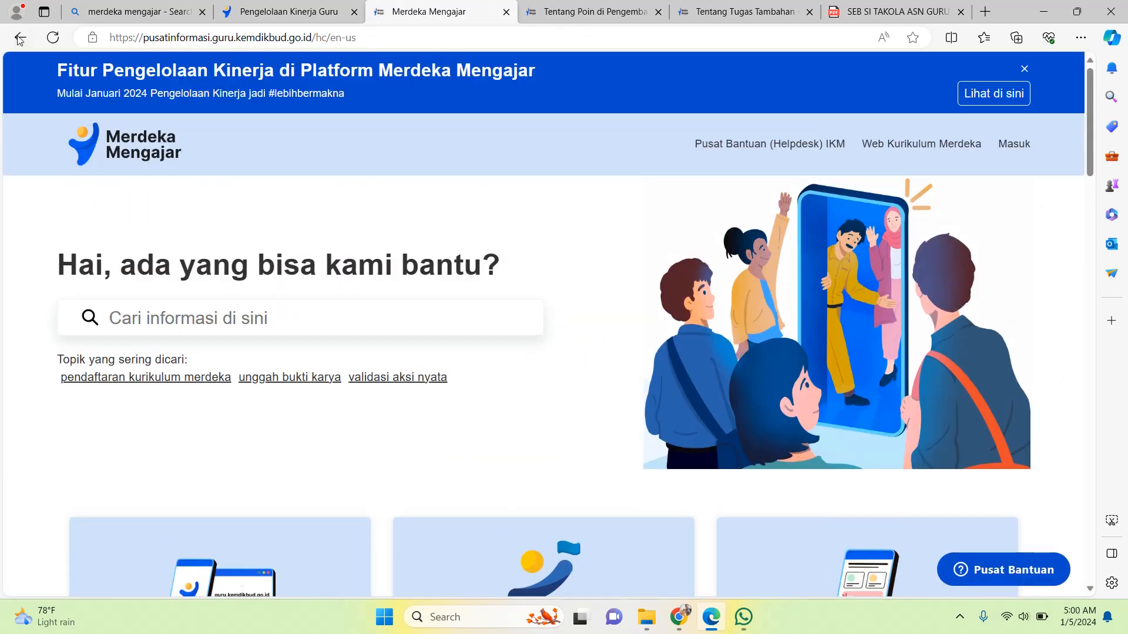
click(20, 38)
scroll(705, 247, down, 5)
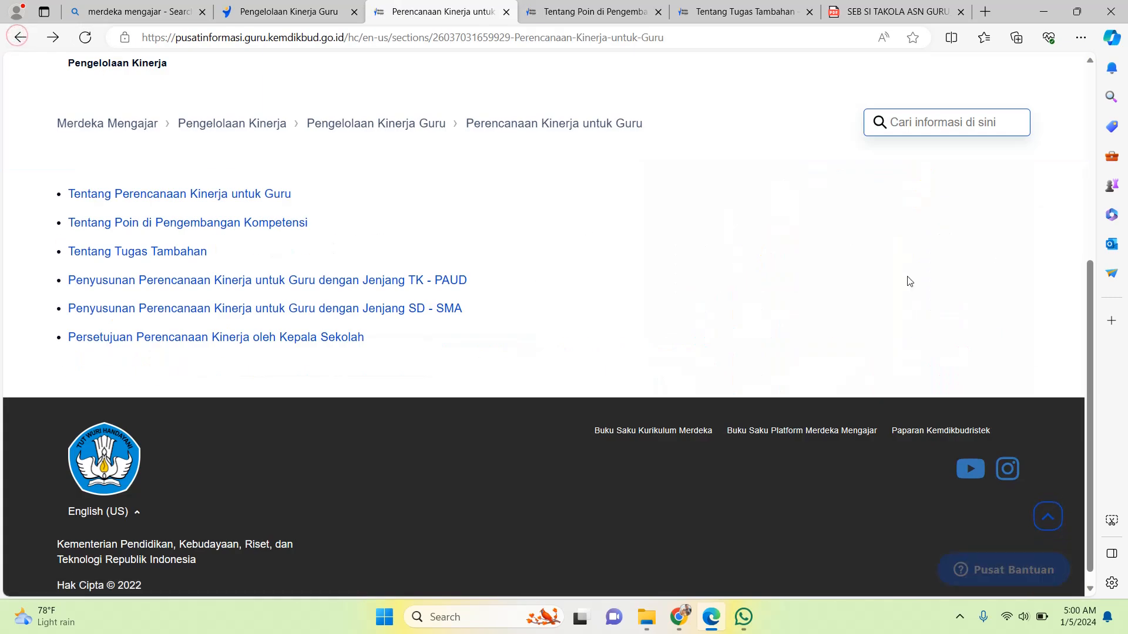
drag(1088, 340, 1086, 210)
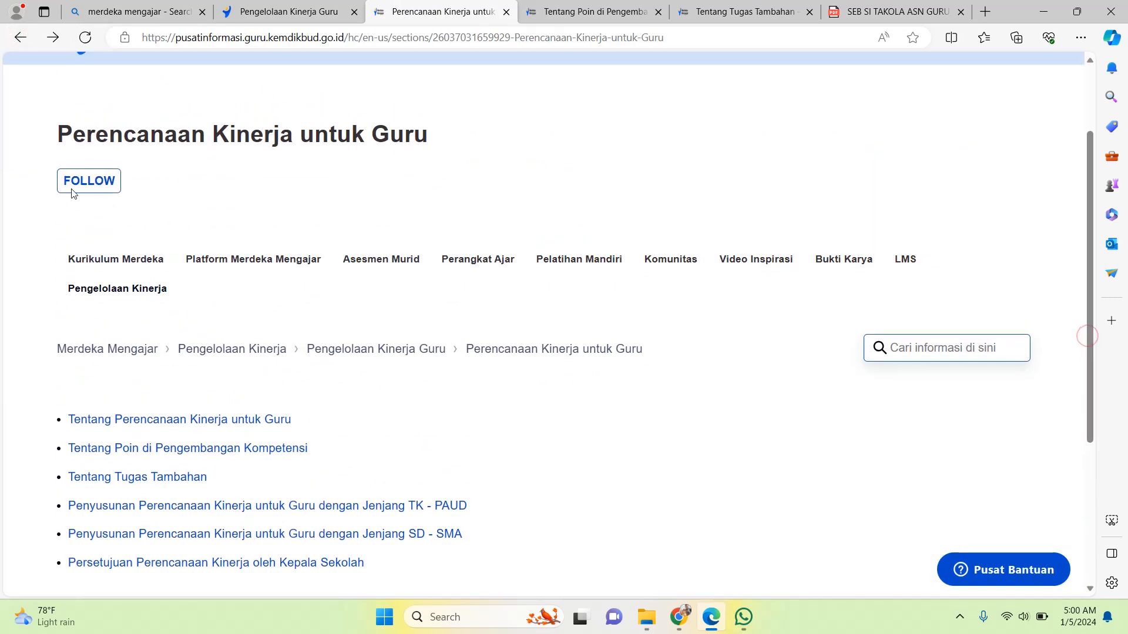
click(278, 6)
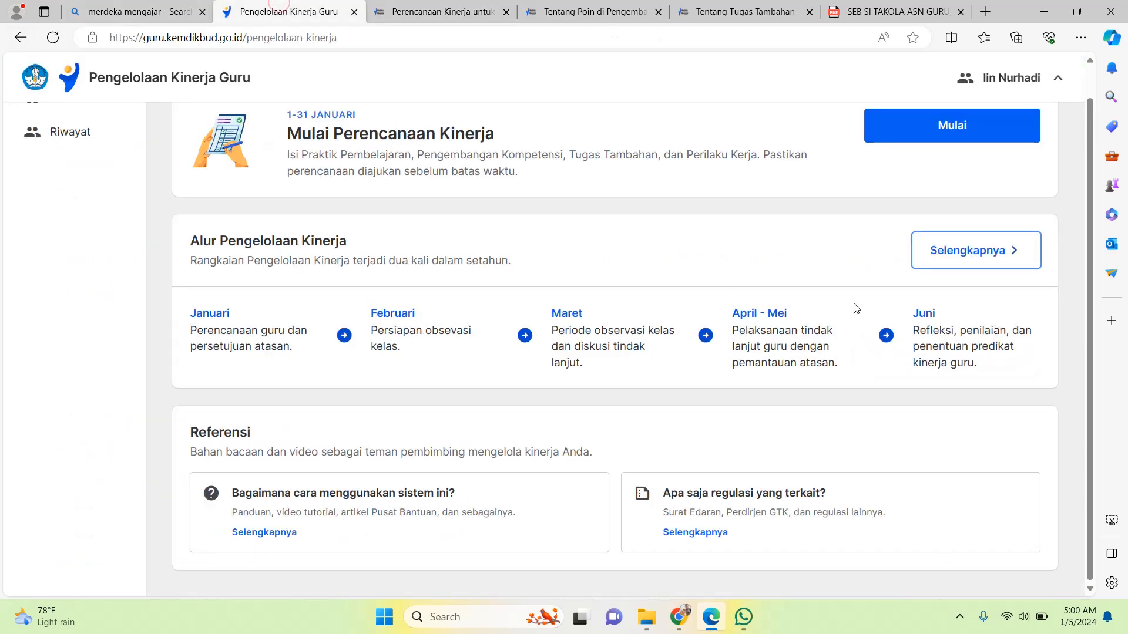
Step: Start the January performance planning (Mulai Perencanaan Kinerja)
scroll(1088, 193, up, 1)
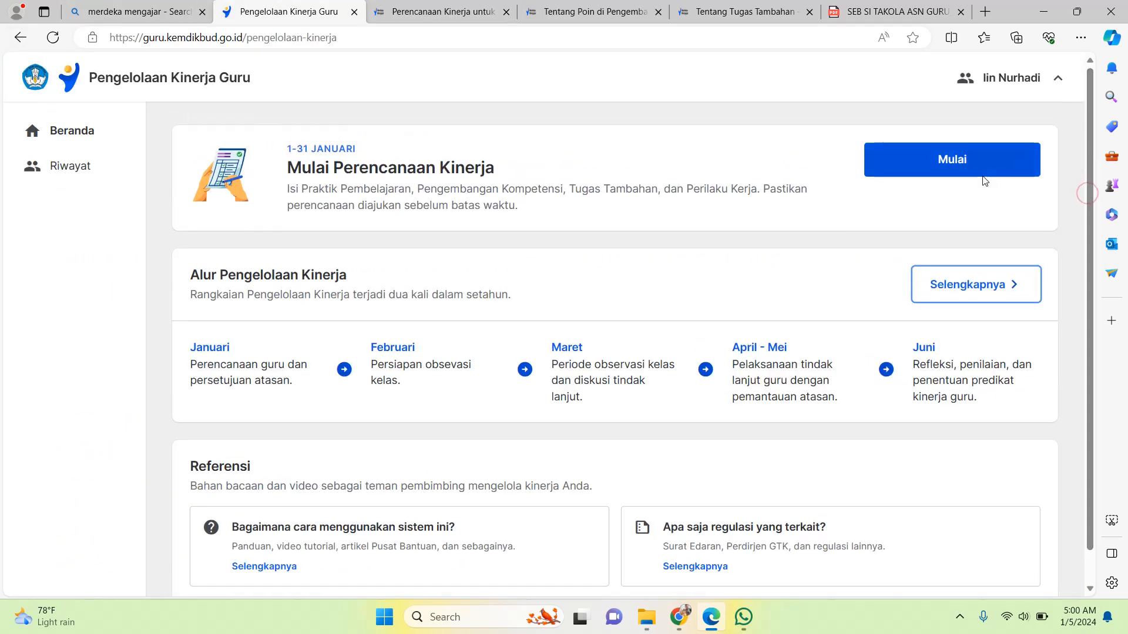
click(965, 160)
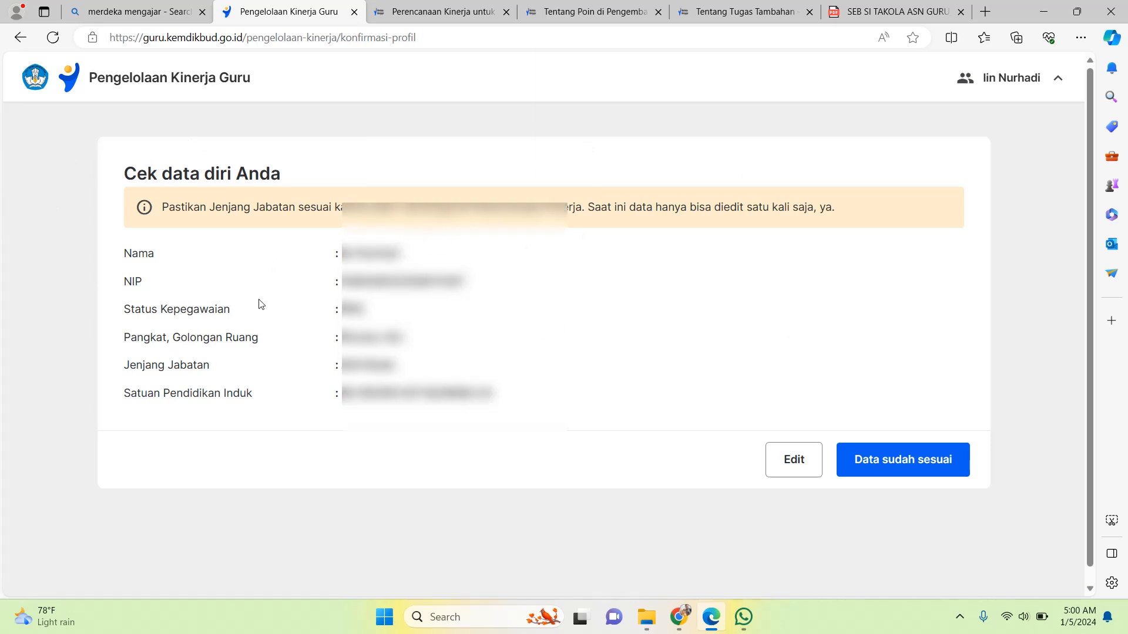
Step: Open the profile for editing, check the Pangkat, Golongan Ruang and Jenjang Jabatan fields, and leave without saving
click(791, 467)
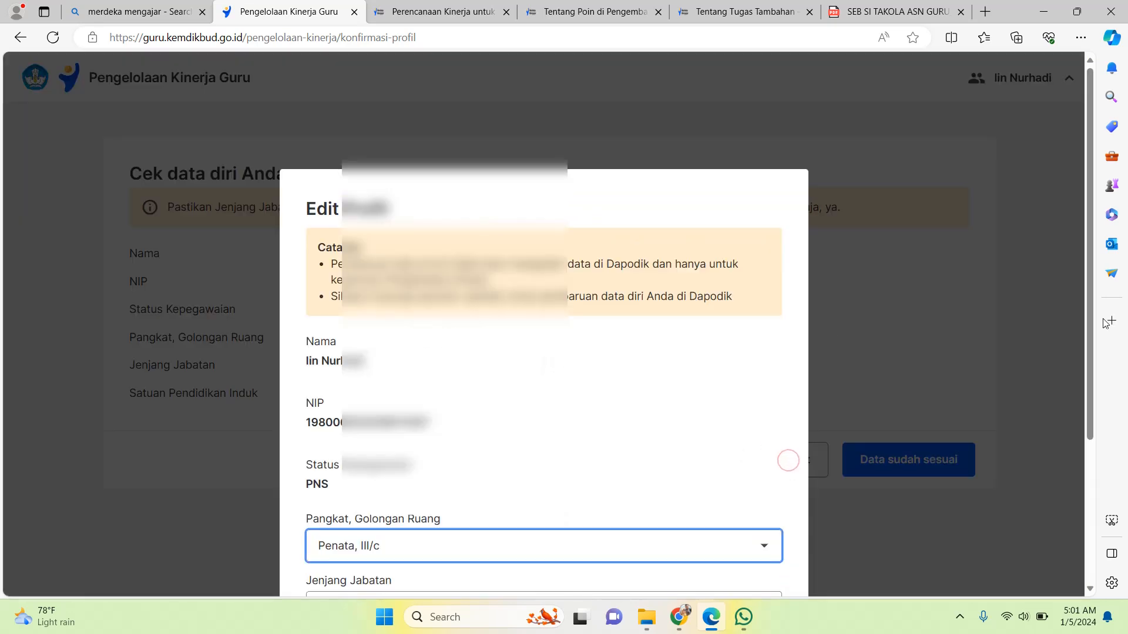
scroll(1087, 254, down, 4)
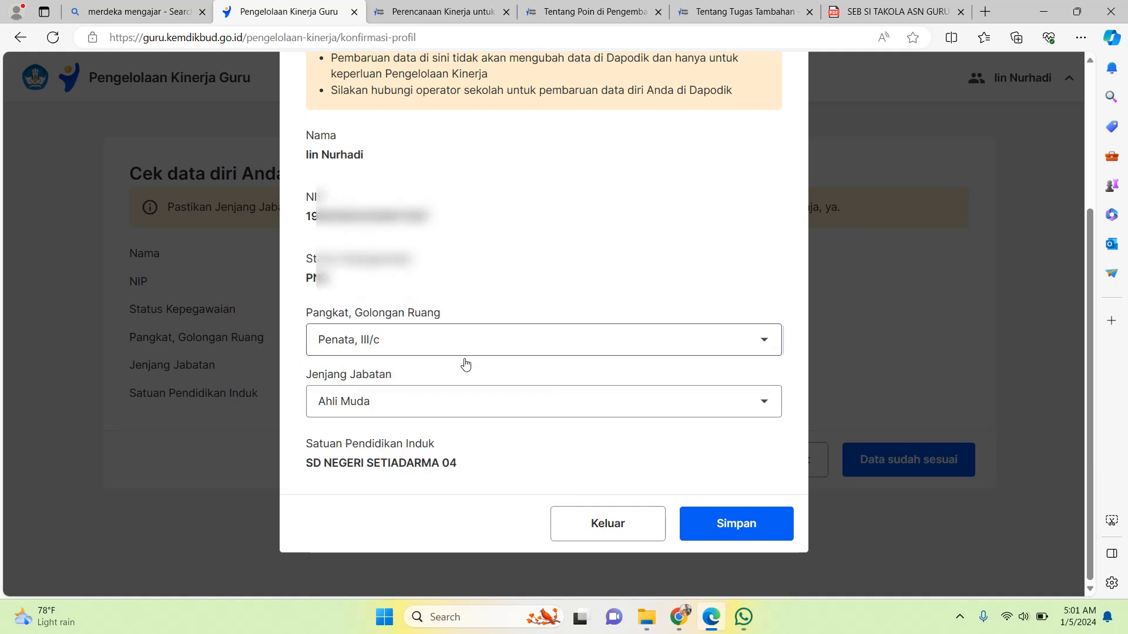
click(483, 345)
click(483, 346)
click(473, 396)
click(471, 391)
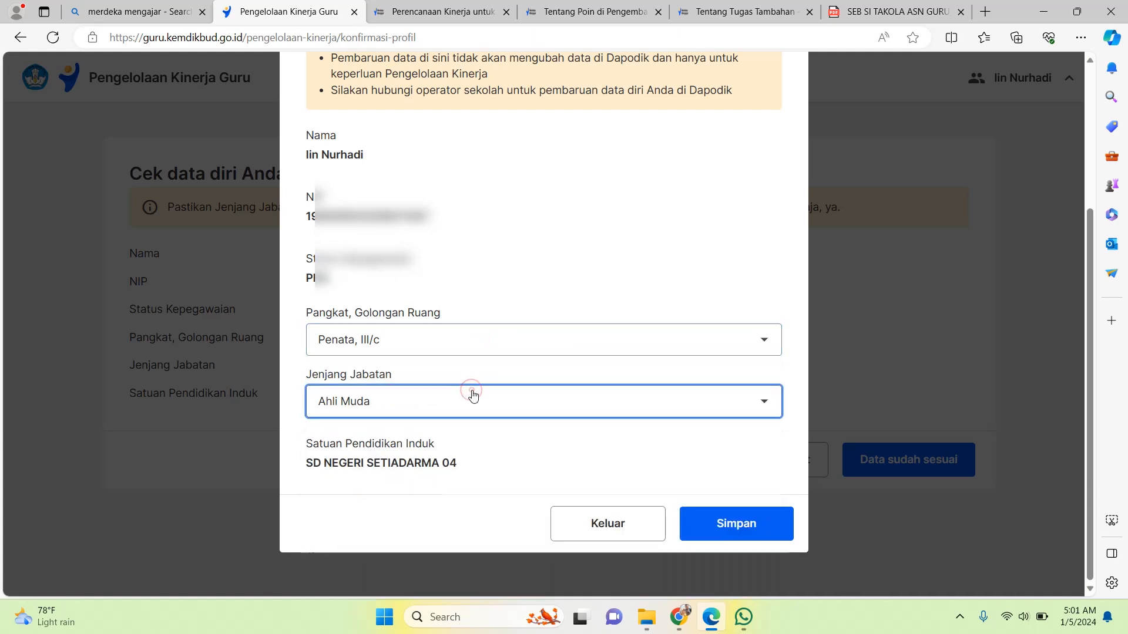
click(581, 528)
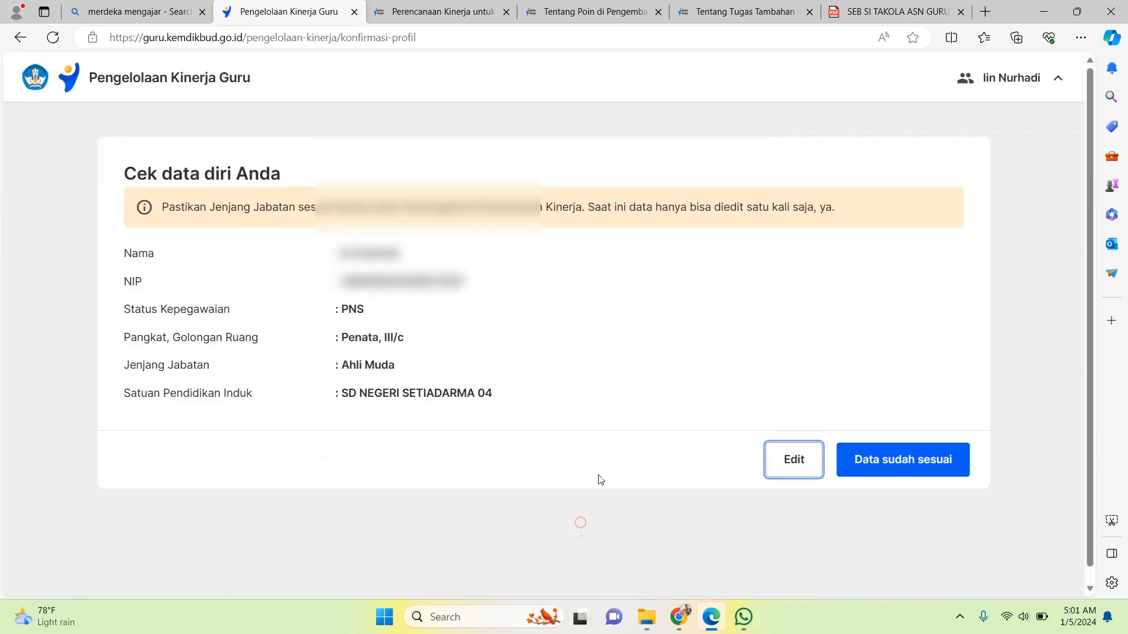
Step: Confirm the personal data as correct to proceed to Perencanaan Kinerja
click(902, 452)
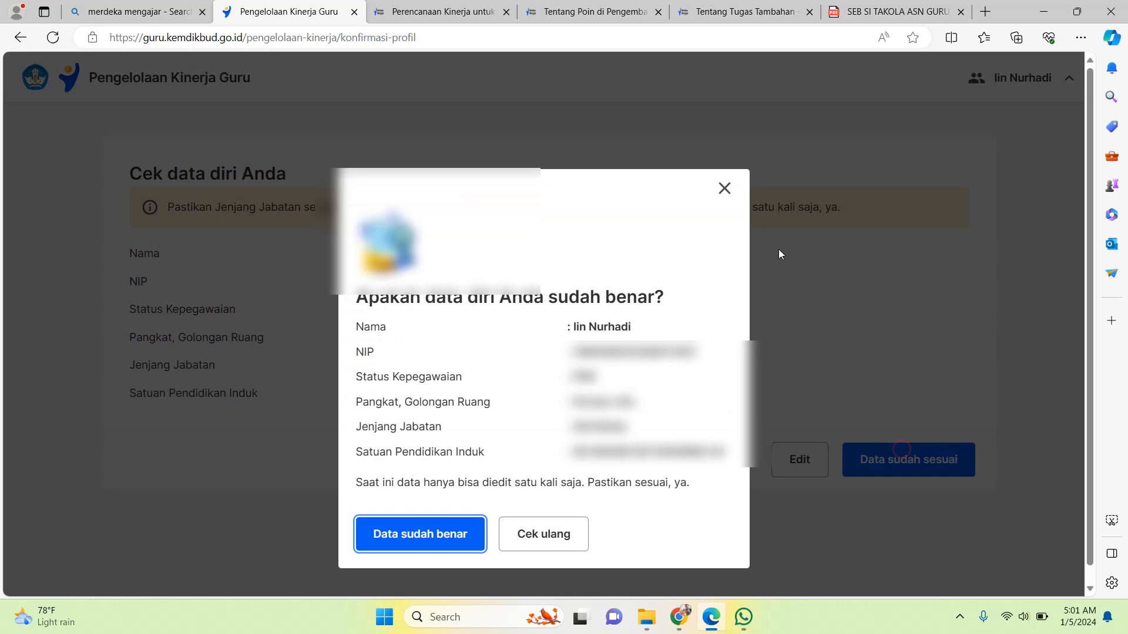
click(435, 538)
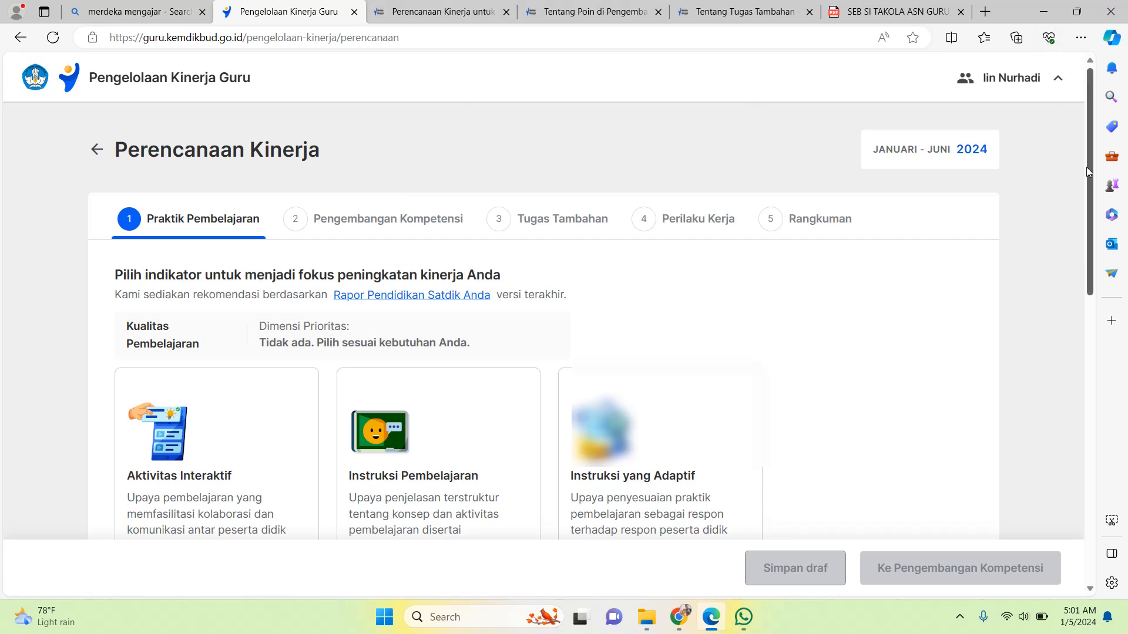
Step: Look over the Praktik Pembelajaran indicators, read the school's Rapor Pendidikan Satdik dimensions, and acknowledge the summary
scroll(1087, 182, down, 1)
scroll(1084, 146, up, 1)
scroll(1075, 176, down, 3)
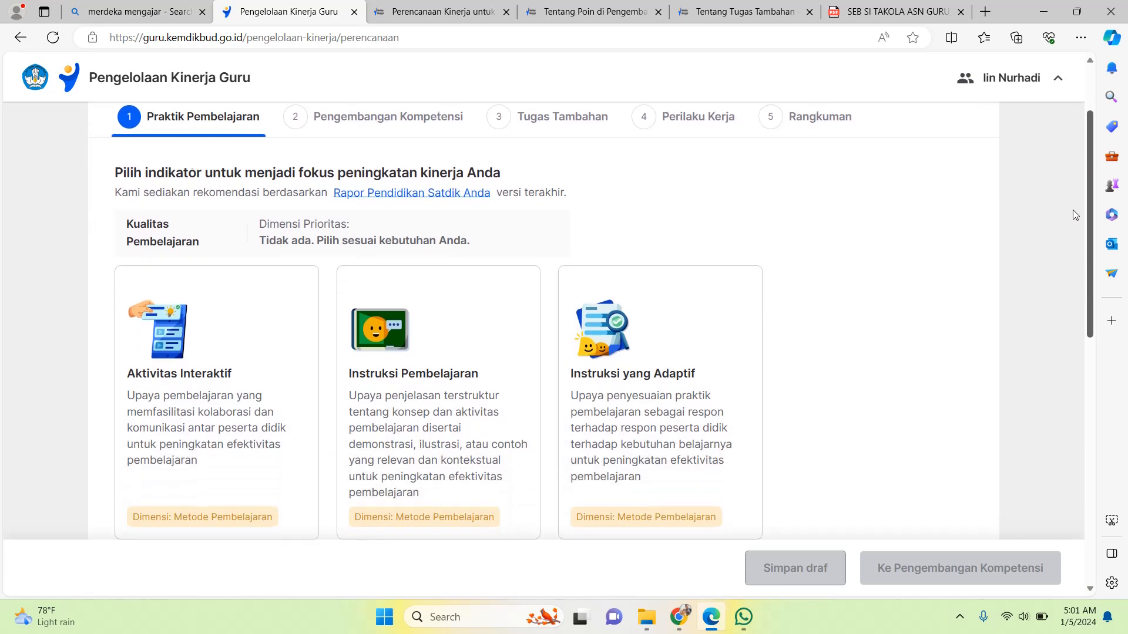
scroll(1069, 253, down, 3)
scroll(1057, 345, up, 6)
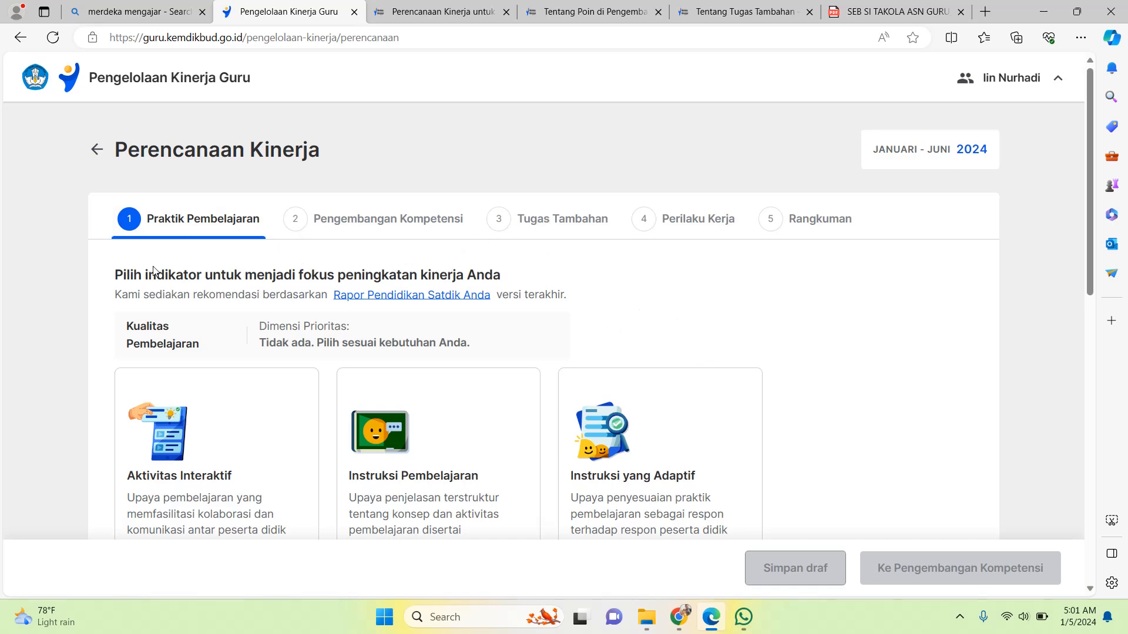
click(403, 296)
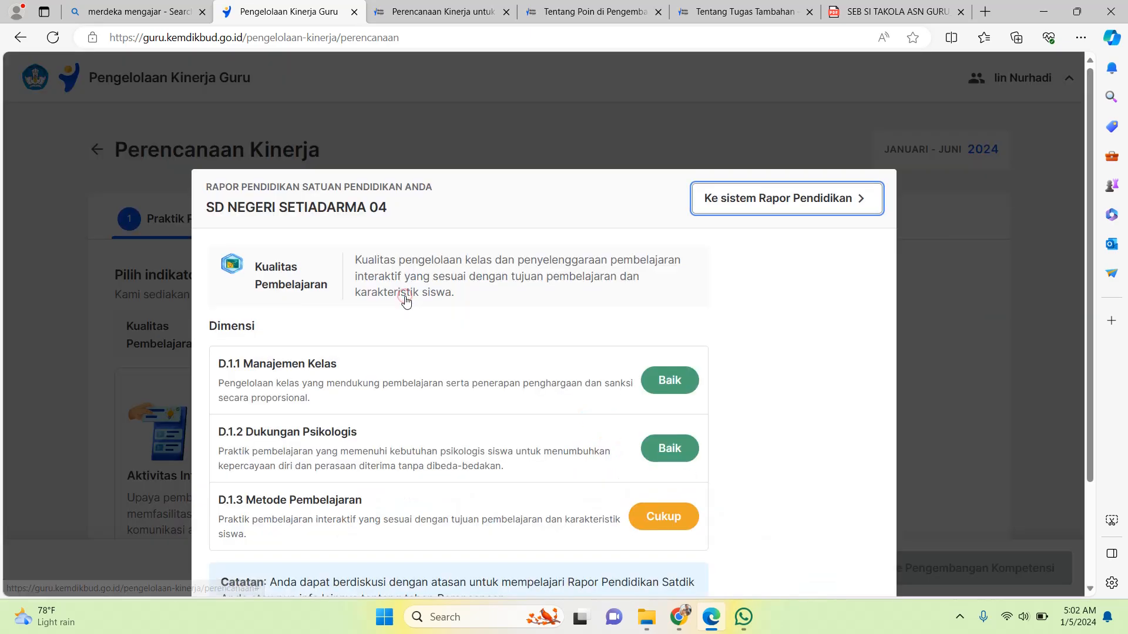
scroll(1090, 294, down, 3)
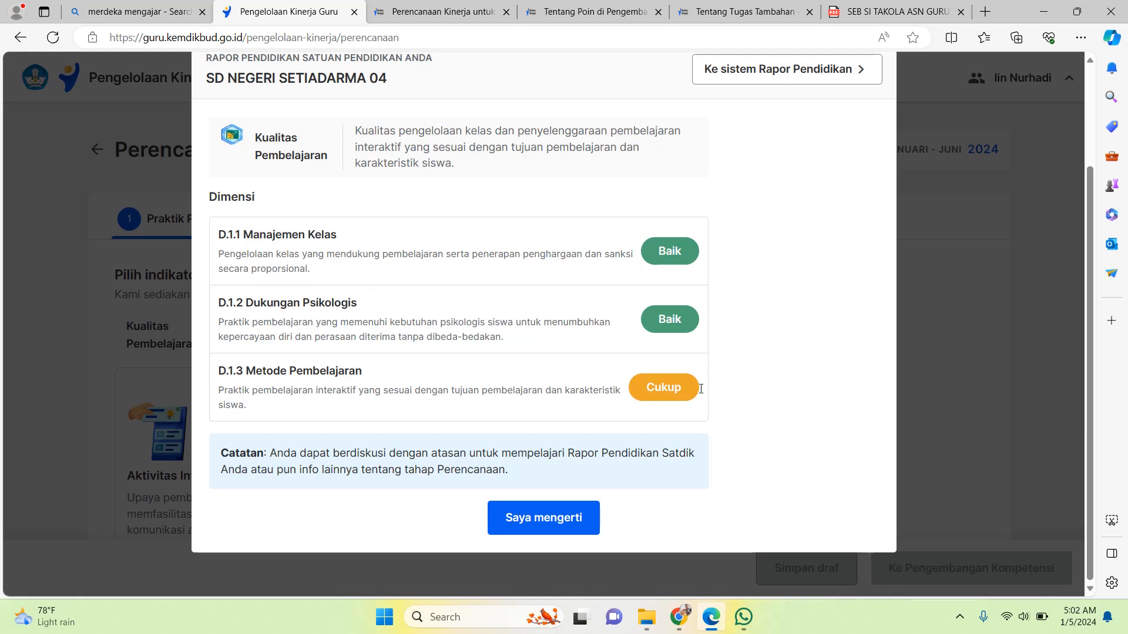
click(542, 510)
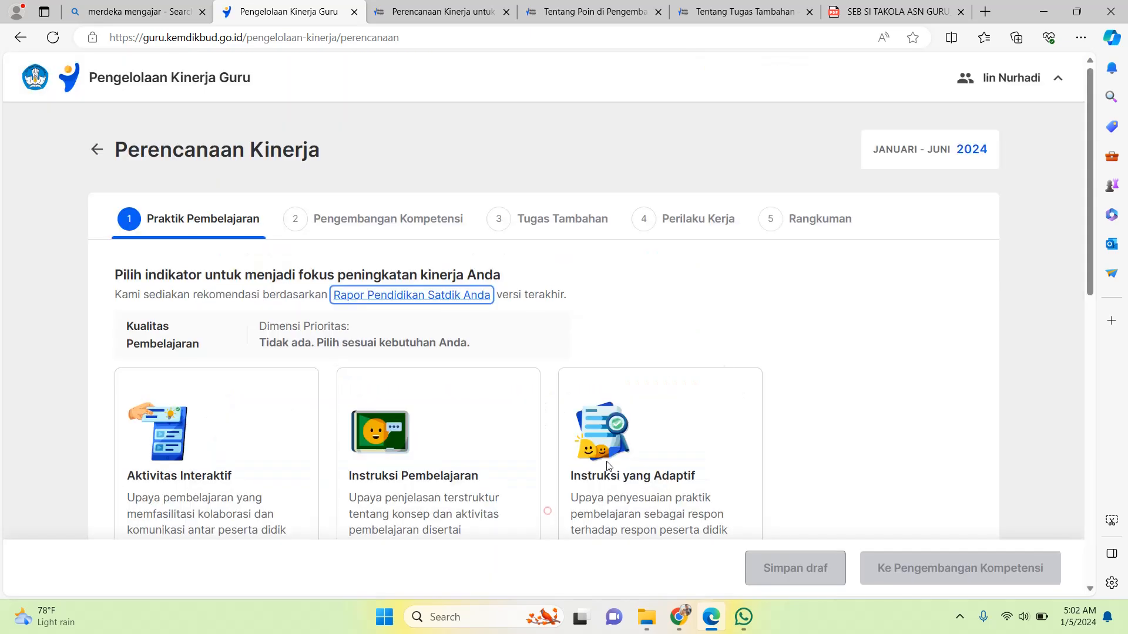
Step: Review all the Praktik Pembelajaran indicator cards and recheck the school's Rapor Pendidikan Satdik dimension ratings
drag(1091, 207, 1088, 272)
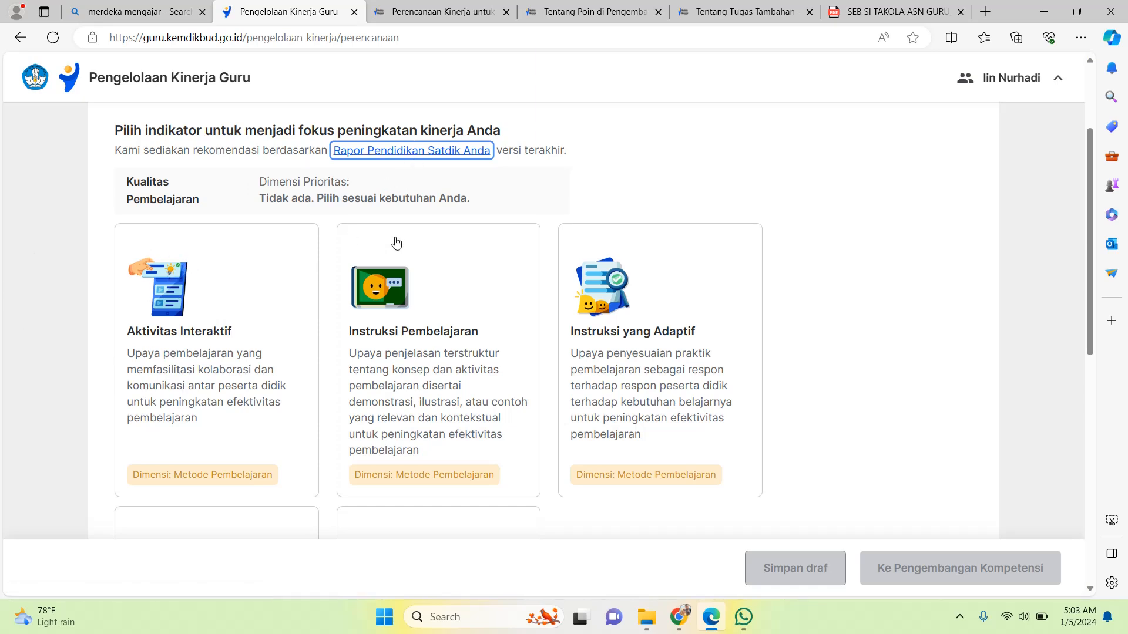
scroll(1086, 221, down, 5)
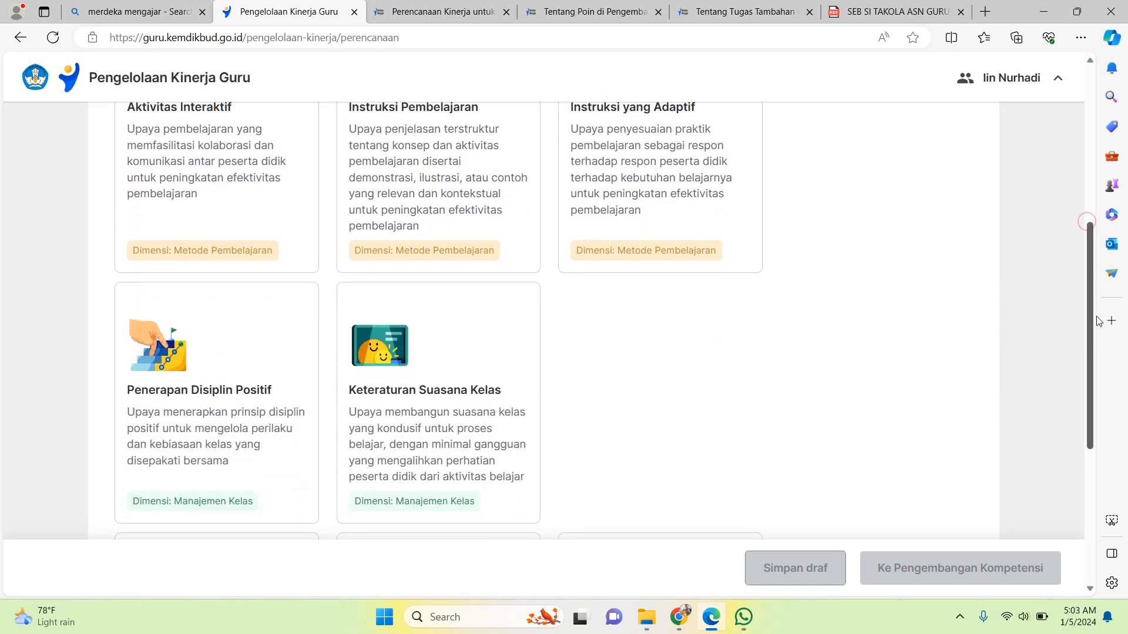
scroll(1088, 255, up, 5)
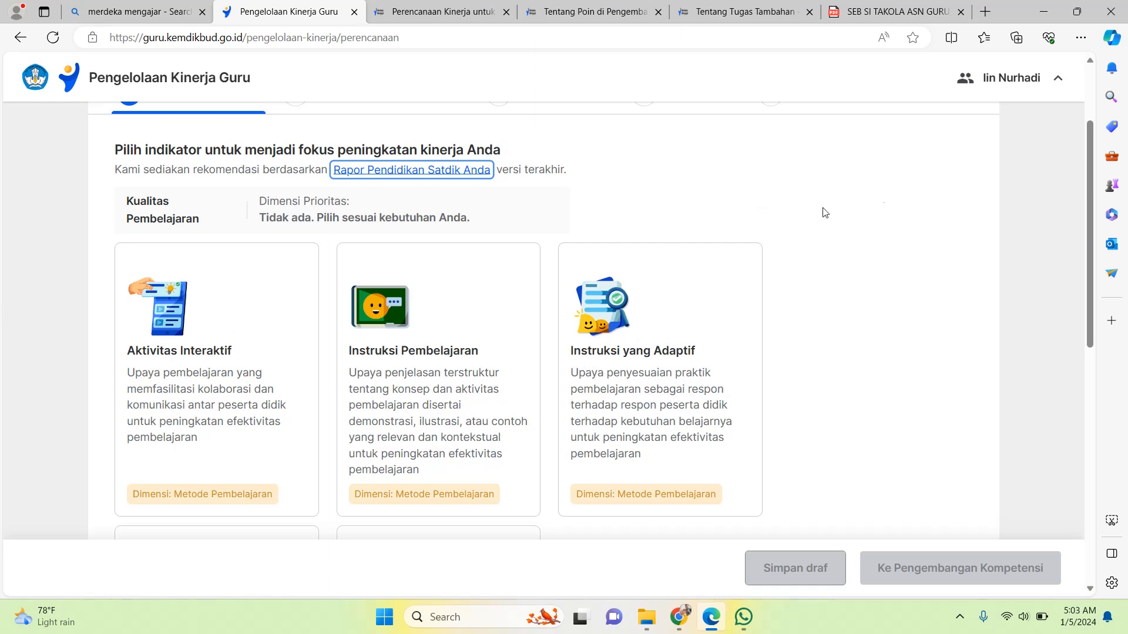
scroll(1093, 219, down, 5)
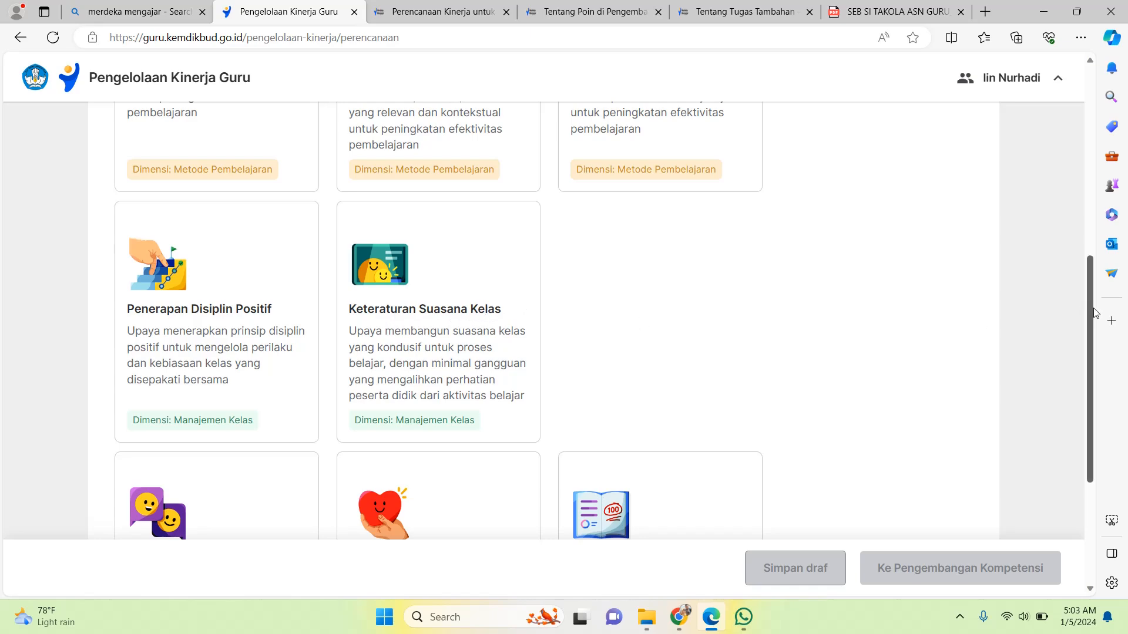
scroll(1086, 312, down, 4)
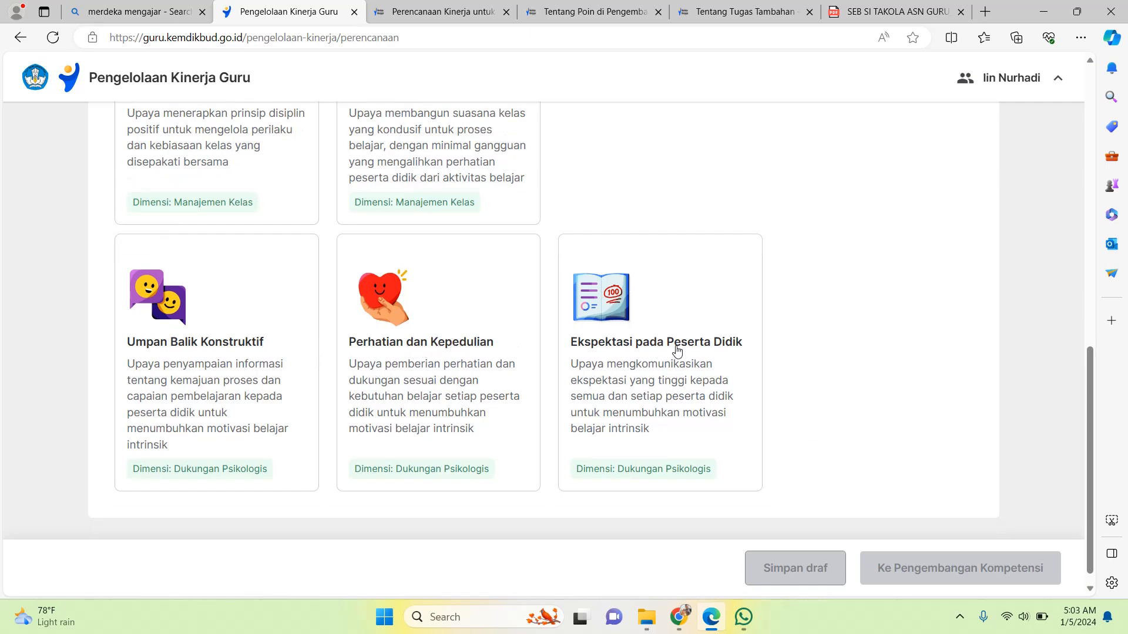
drag(1091, 371, 1053, 167)
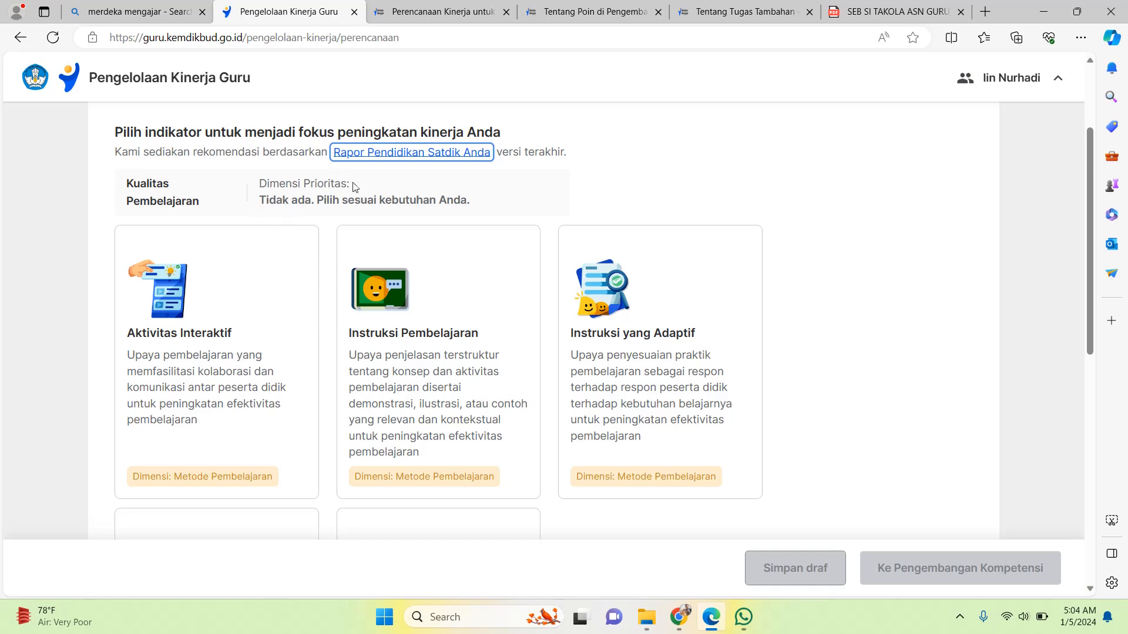
click(410, 154)
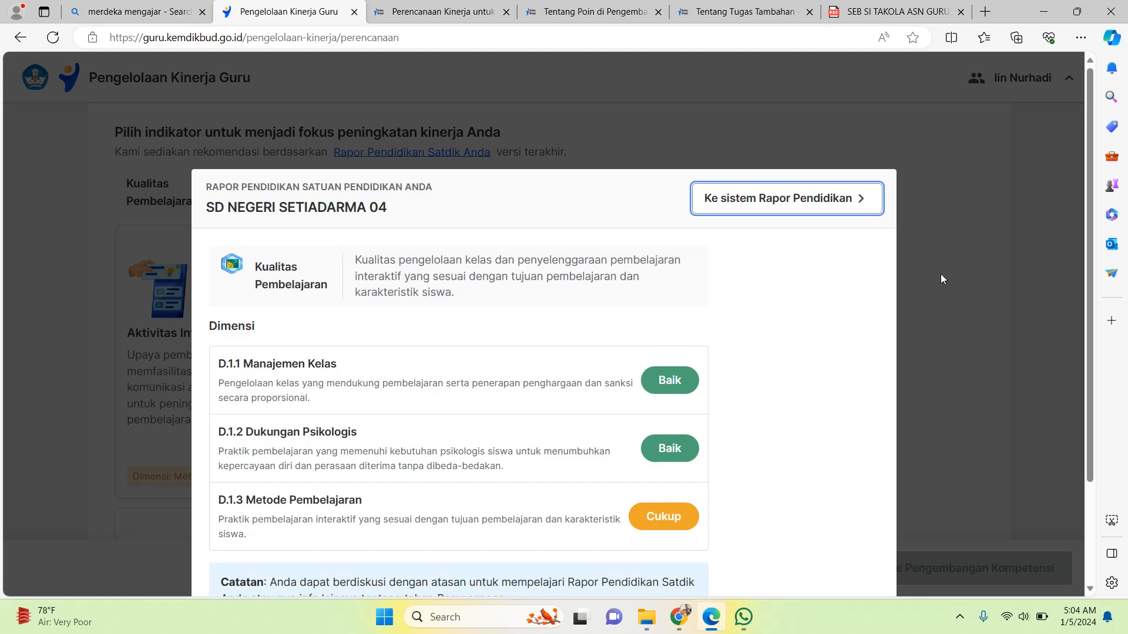
click(999, 262)
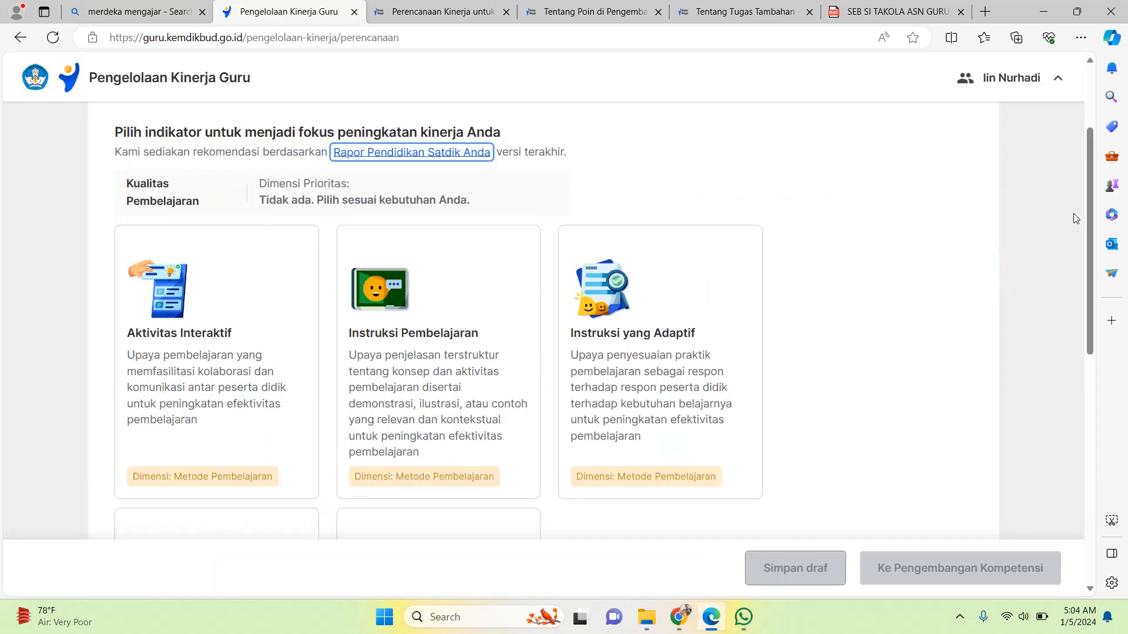
Step: Choose Aktivitas Interaktif as the Praktik Pembelajaran indicator and proceed to Pengembangan Kompetensi
mouse_move(1088, 220)
mouse_down()
mouse_move(1088, 426)
mouse_move(1088, 174)
mouse_move(1088, 223)
mouse_up()
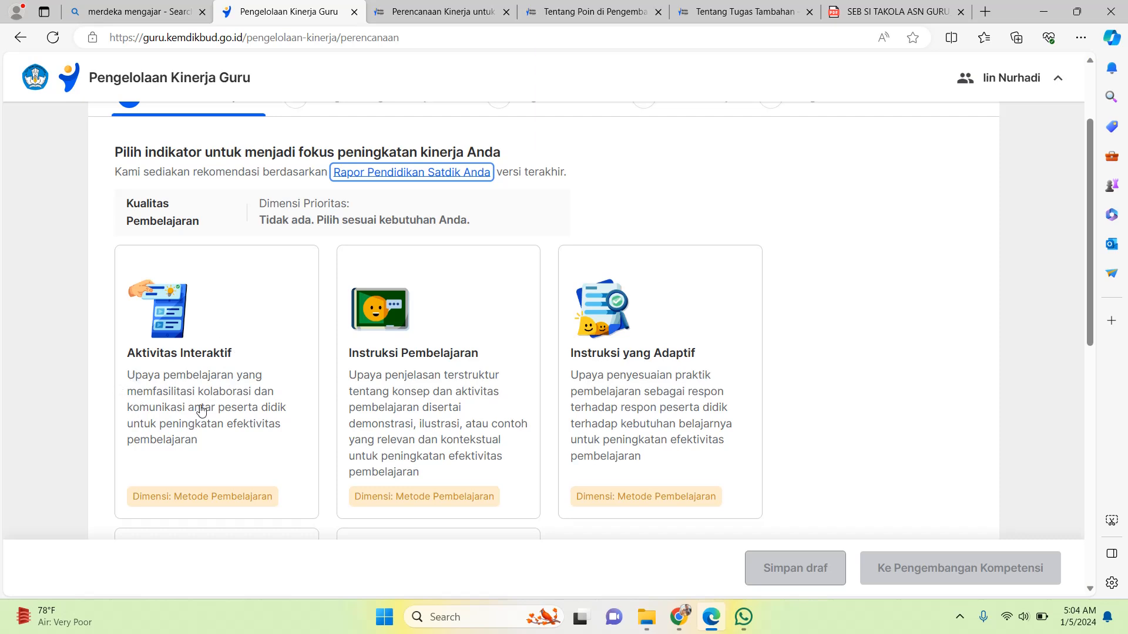
click(198, 372)
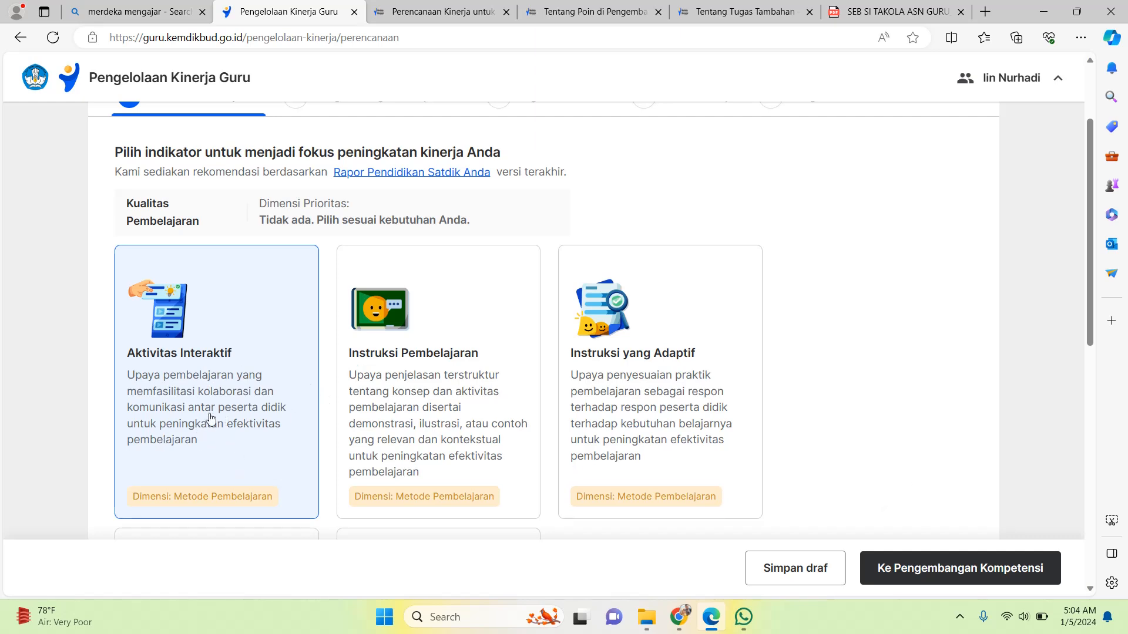
click(952, 570)
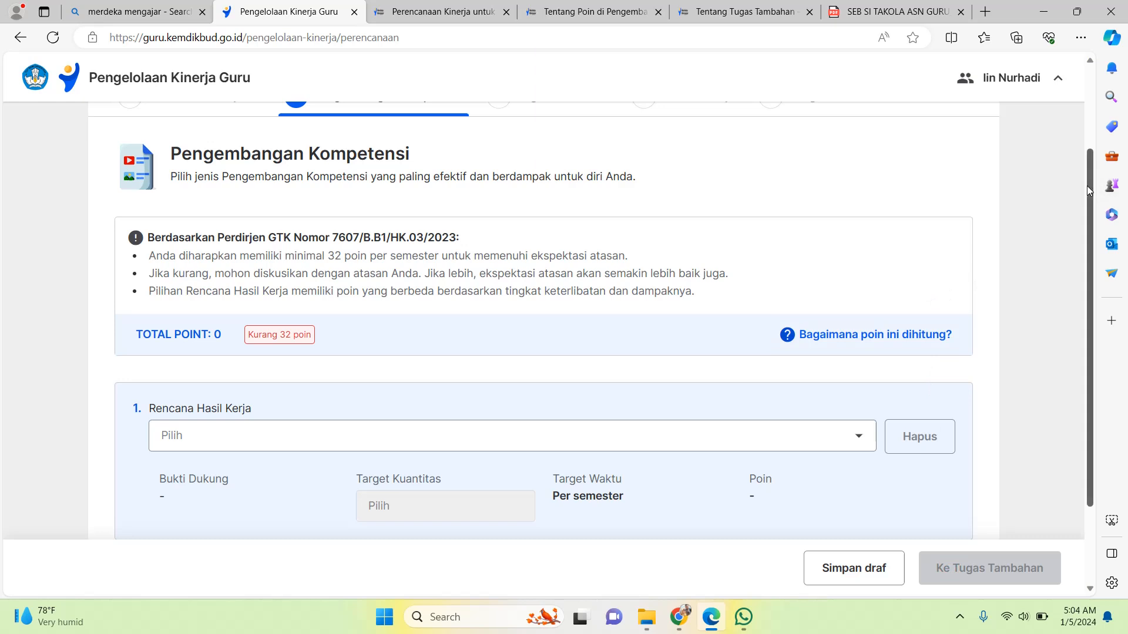
Step: Read the Pengembangan Kompetensi point requirements and look over the first Rencana Hasil Kerja entry
scroll(1087, 186, up, 1)
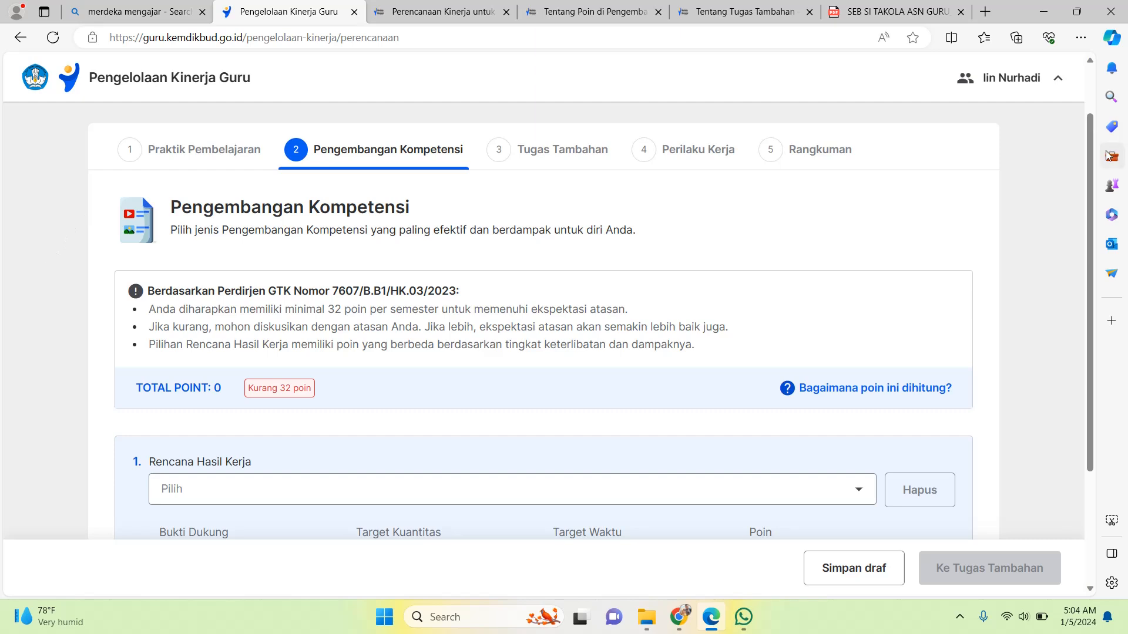
drag(1088, 151, 1097, 108)
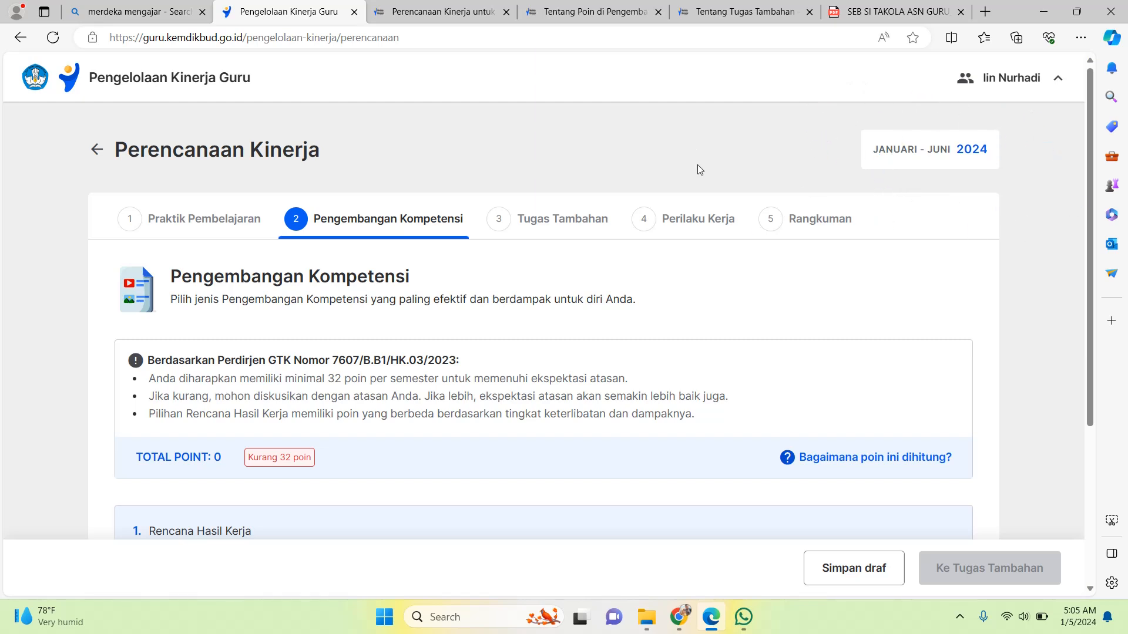
drag(1089, 220, 1096, 373)
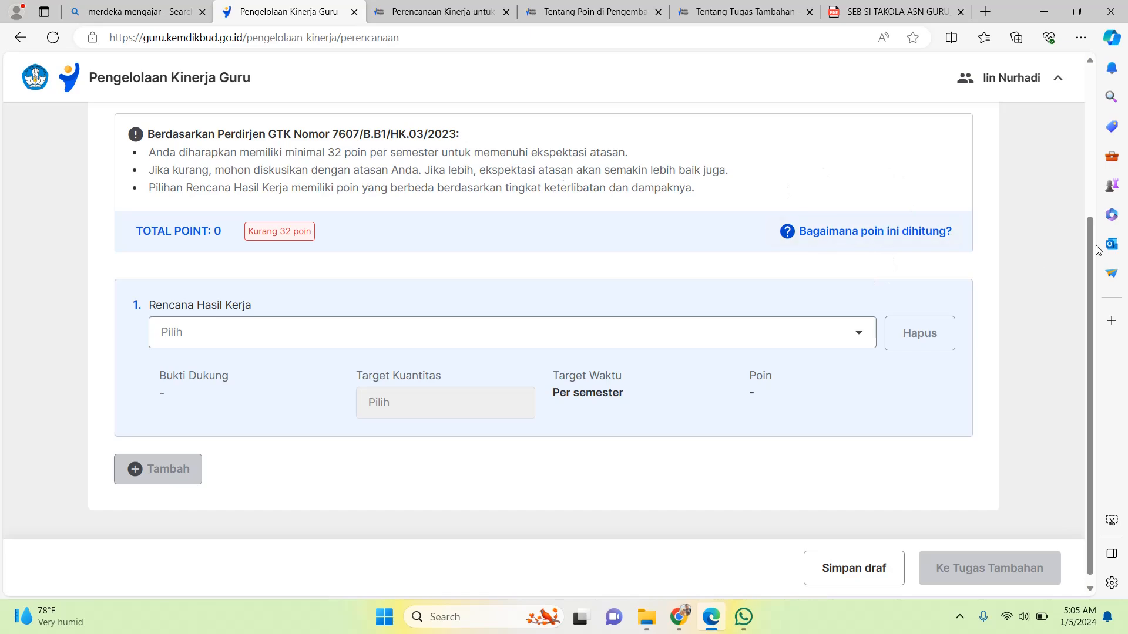
scroll(1091, 246, up, 5)
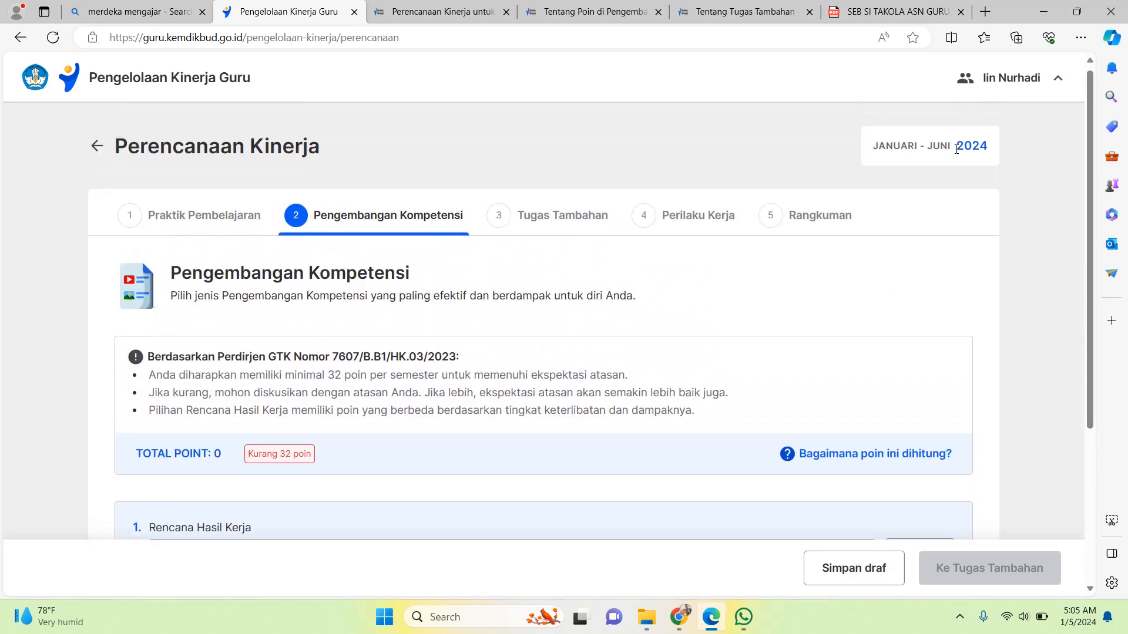
drag(1088, 168, 1079, 315)
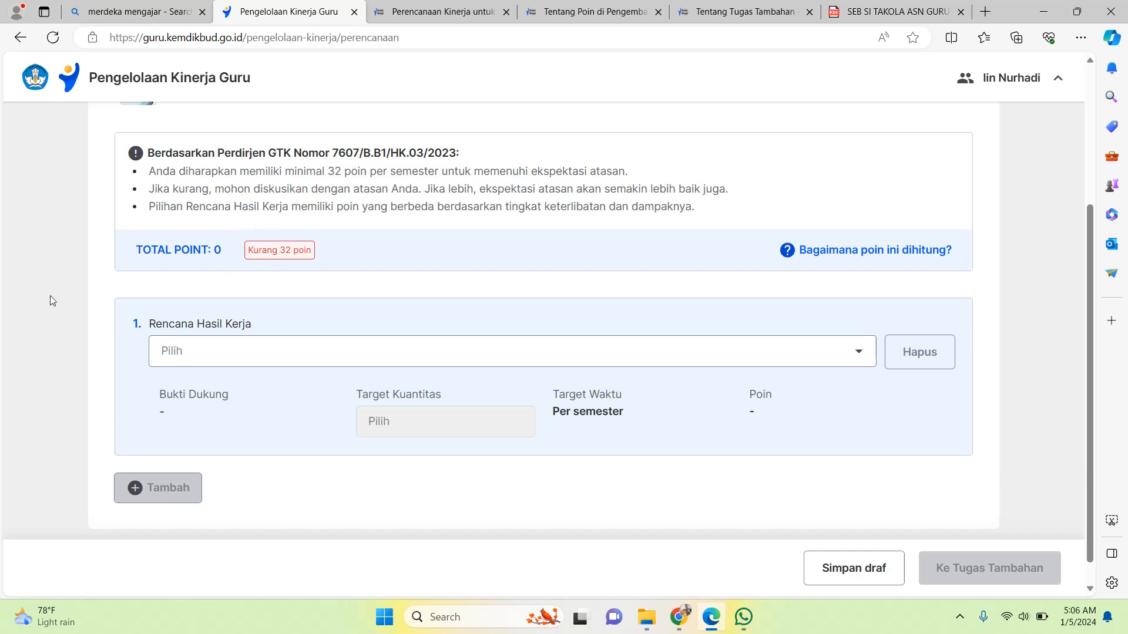
Step: Examine the Rencana Hasil Kerja options and consult the points table in the Tentang Poin di Pengembangan Kompetensi article
click(285, 353)
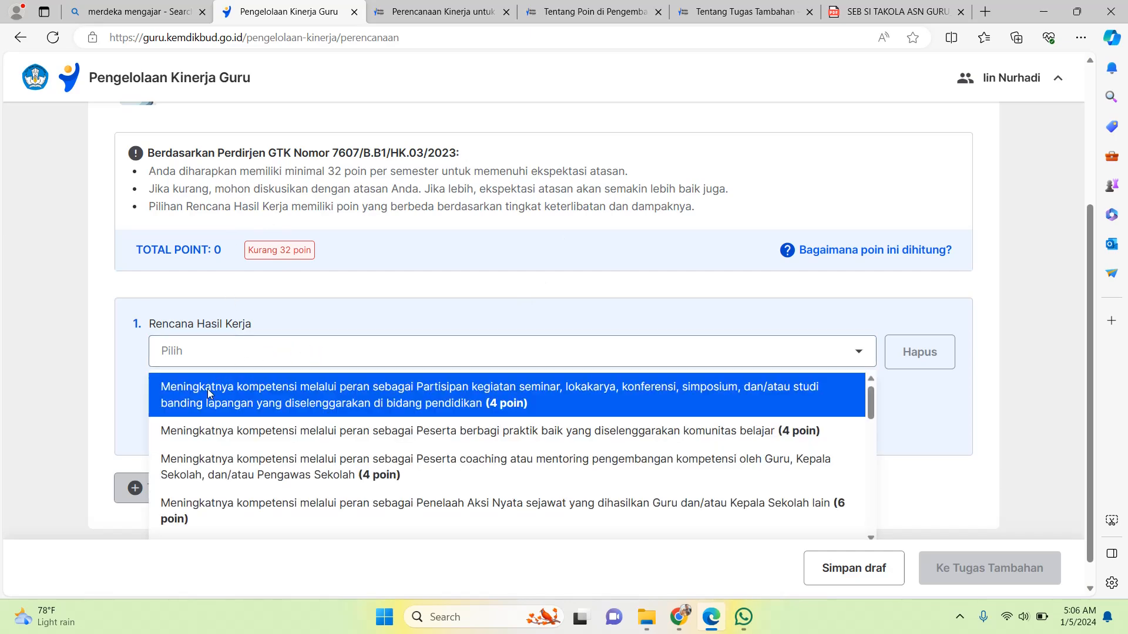
mouse_move(871, 406)
mouse_down()
mouse_move(871, 479)
mouse_move(861, 393)
mouse_up()
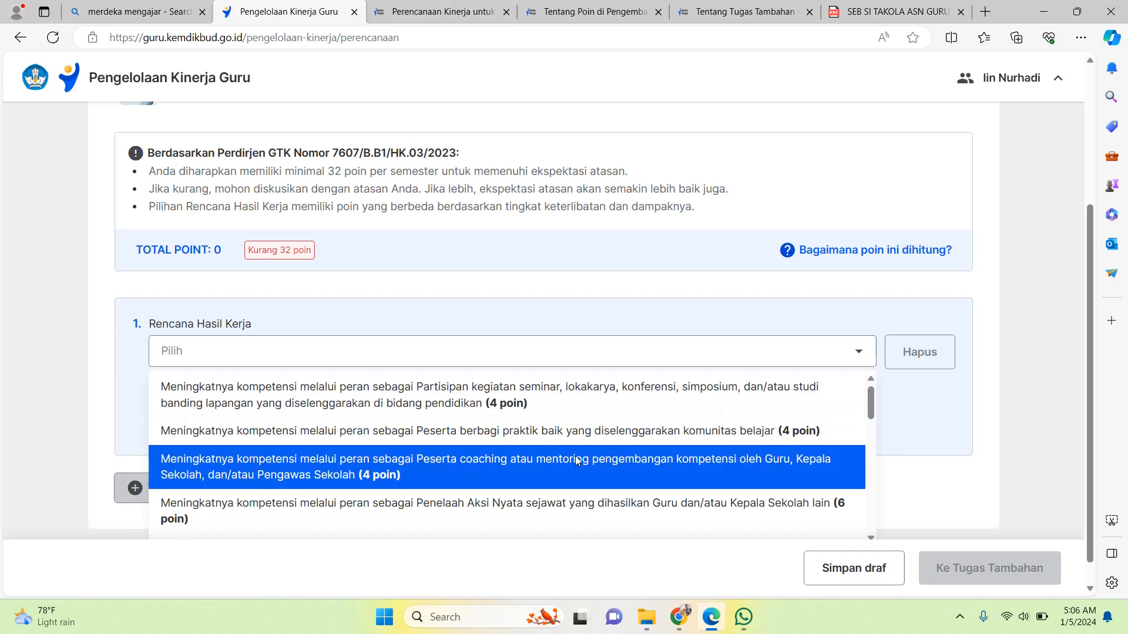
click(573, 12)
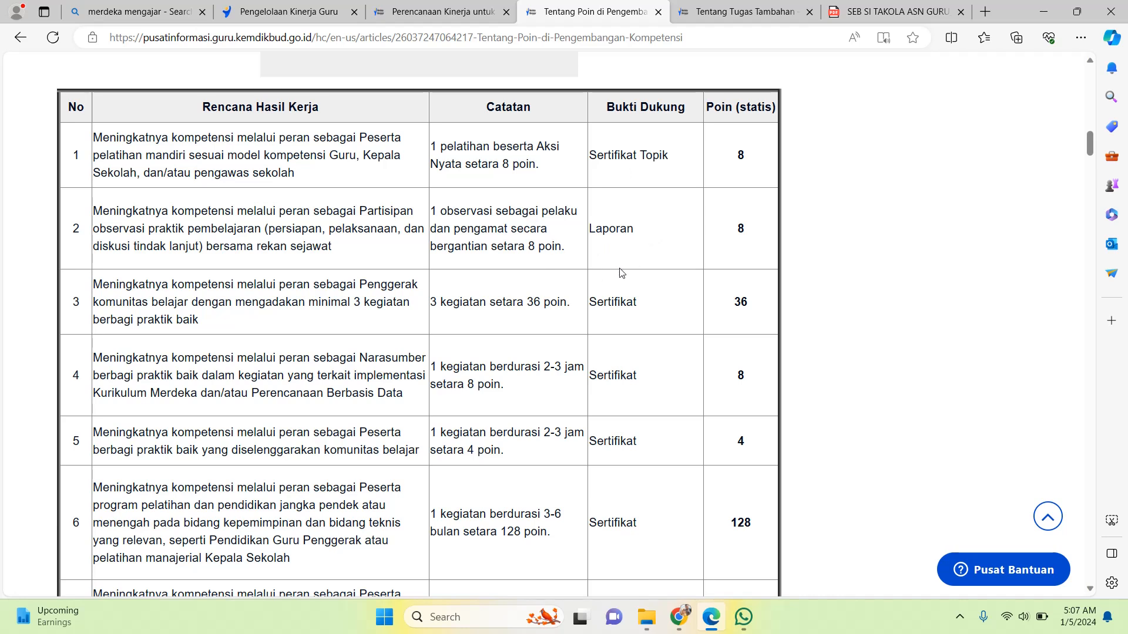
scroll(614, 275, down, 1)
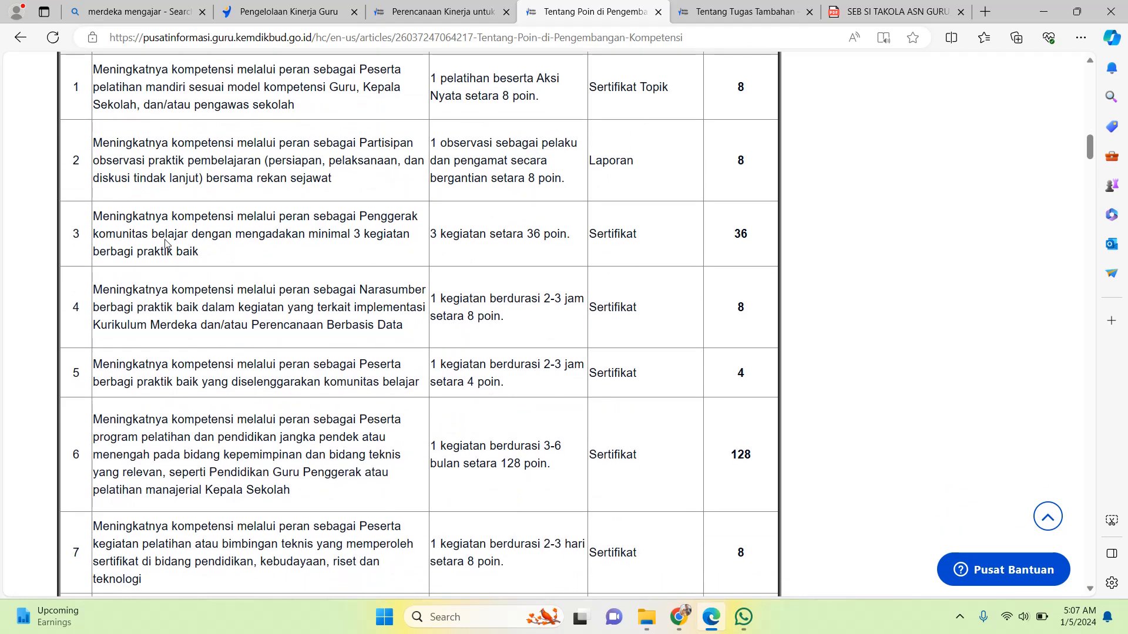
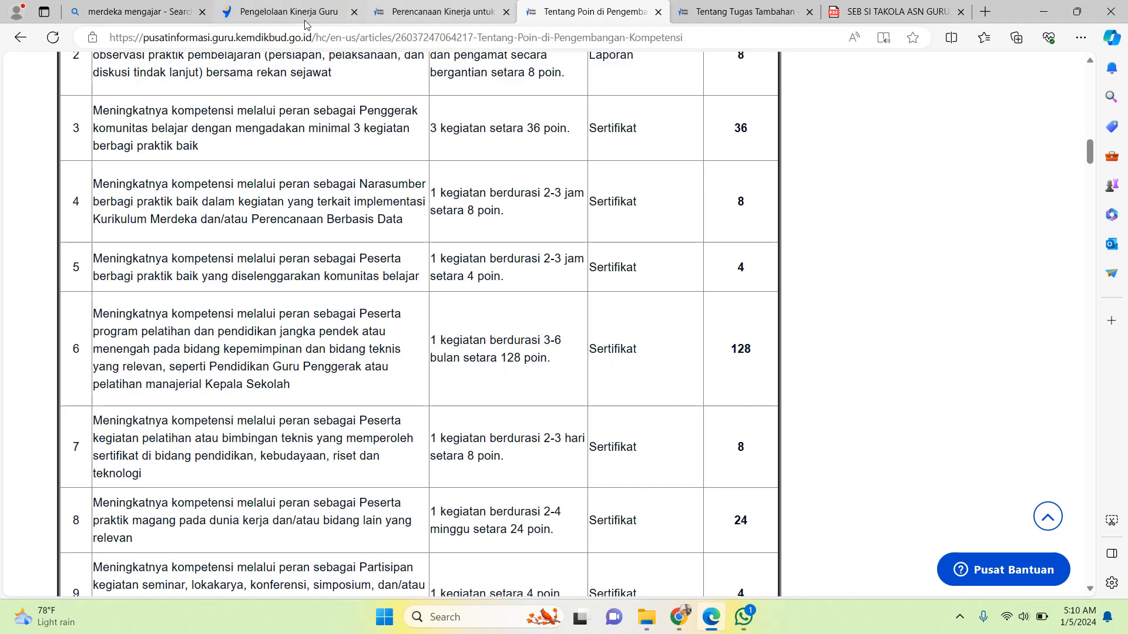
Step: Back in the plan, set the first Rencana Hasil Kerja to the Peserta program pelatihan dan pendidikan jangka pendek atau menengah option (128 poin)
click(283, 13)
click(838, 352)
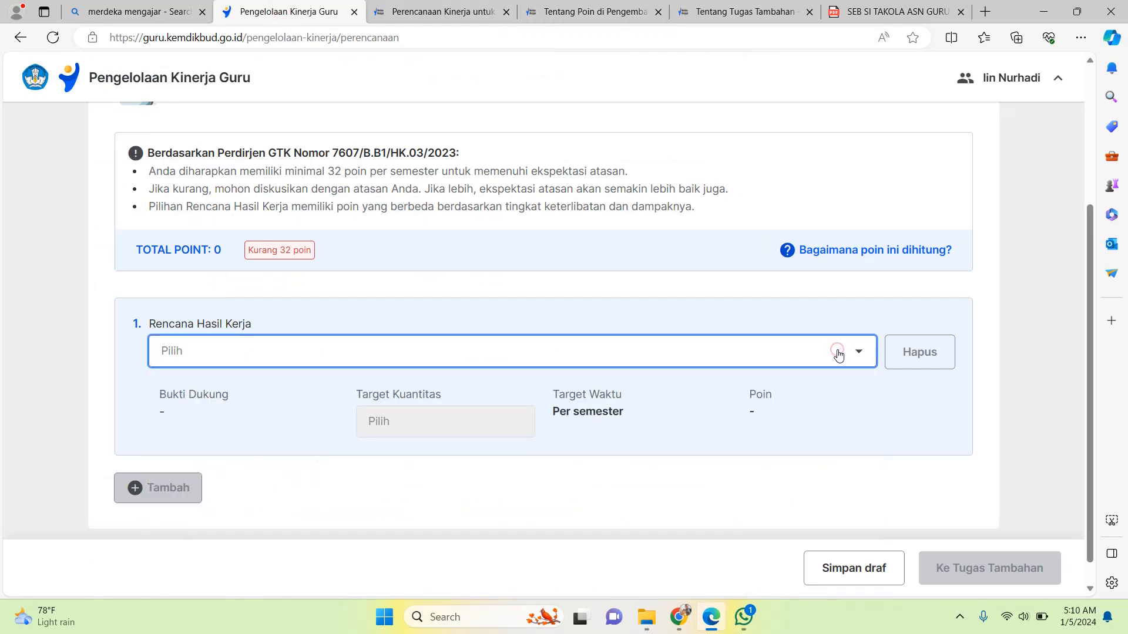
click(837, 351)
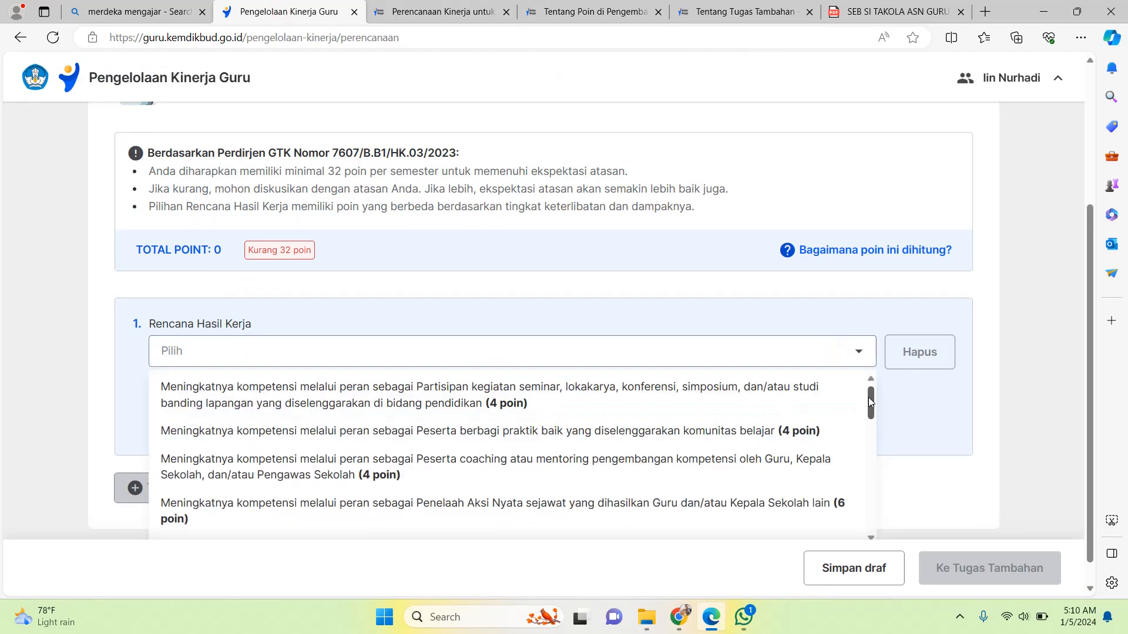
drag(866, 399, 859, 546)
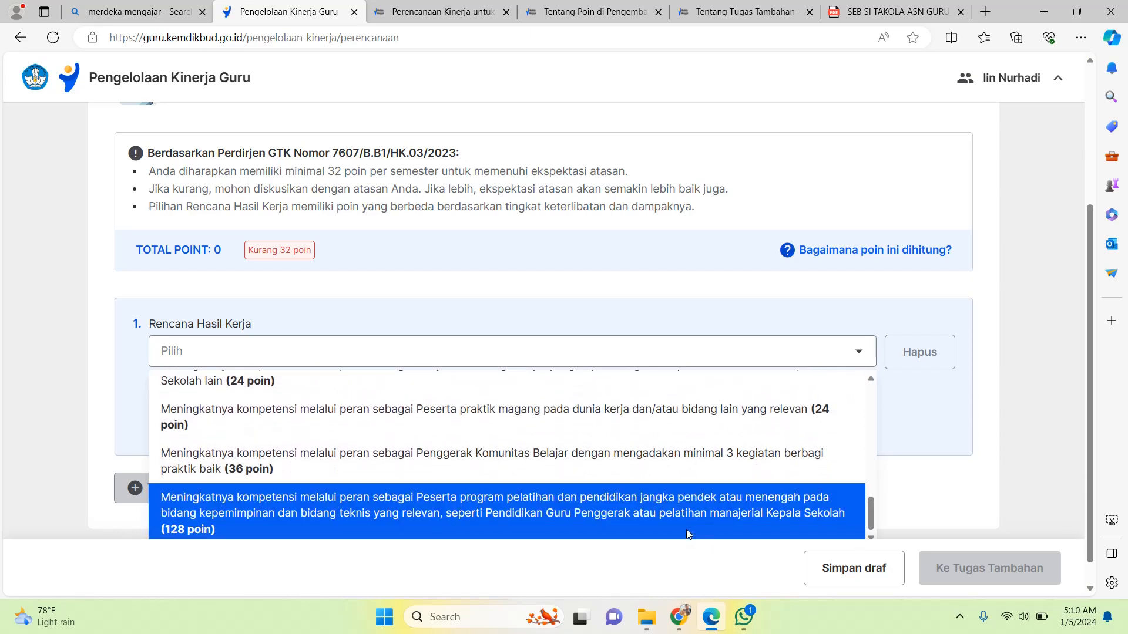
click(686, 529)
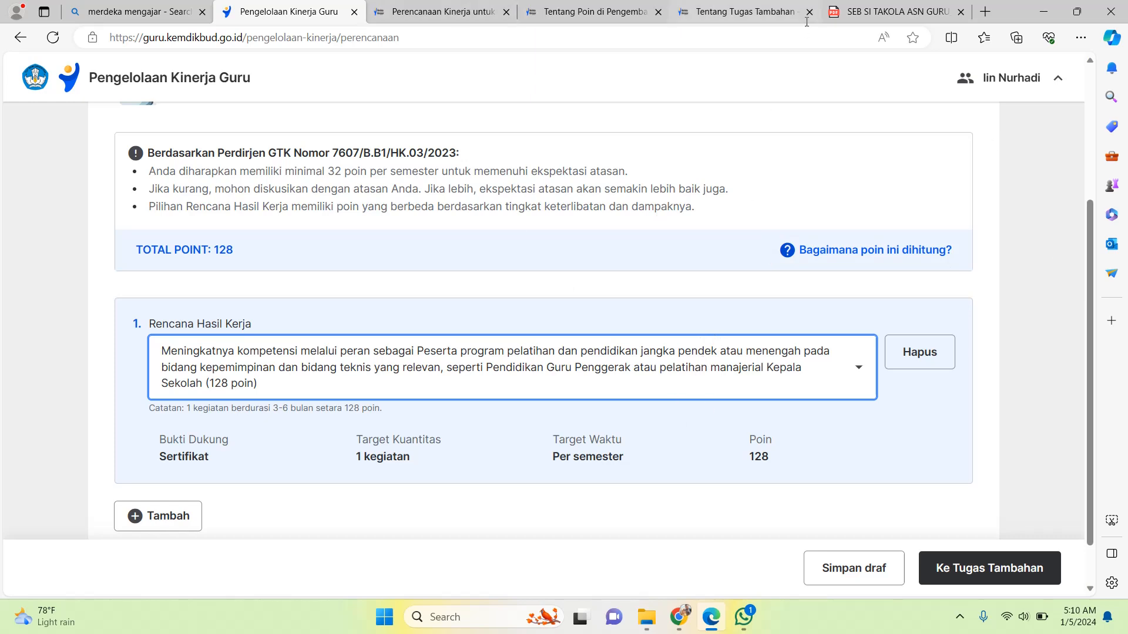
Step: Read the remaining rows of the article's Rencana Hasil Kerja points table and the Target Kuantitas calculation rule below it
click(441, 11)
click(567, 18)
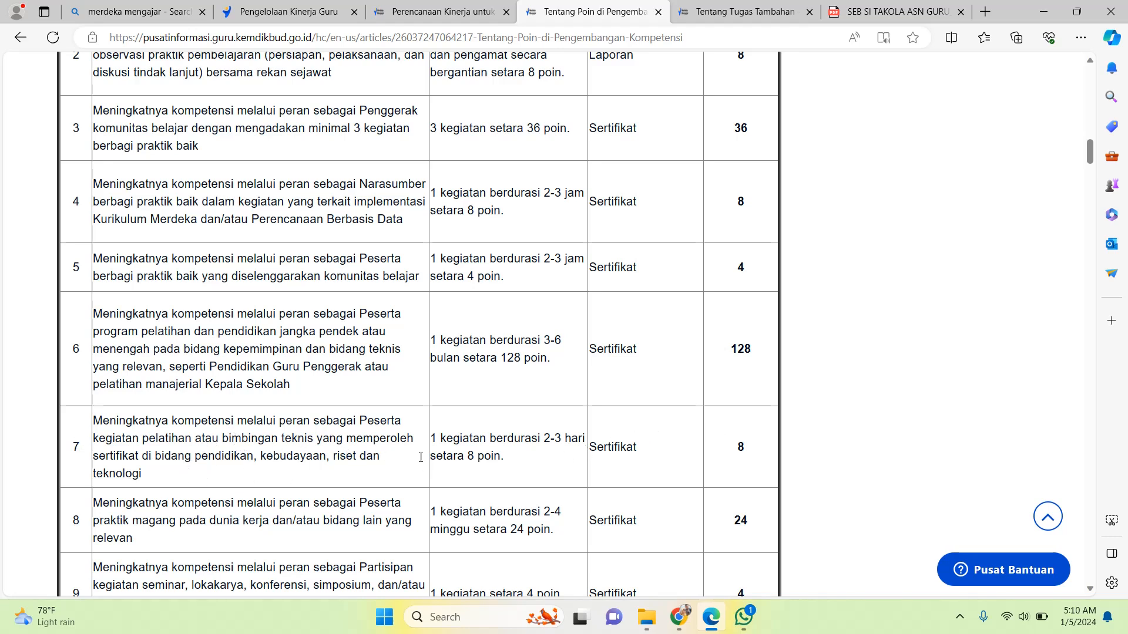
click(812, 388)
scroll(813, 392, down, 3)
scroll(803, 393, down, 1)
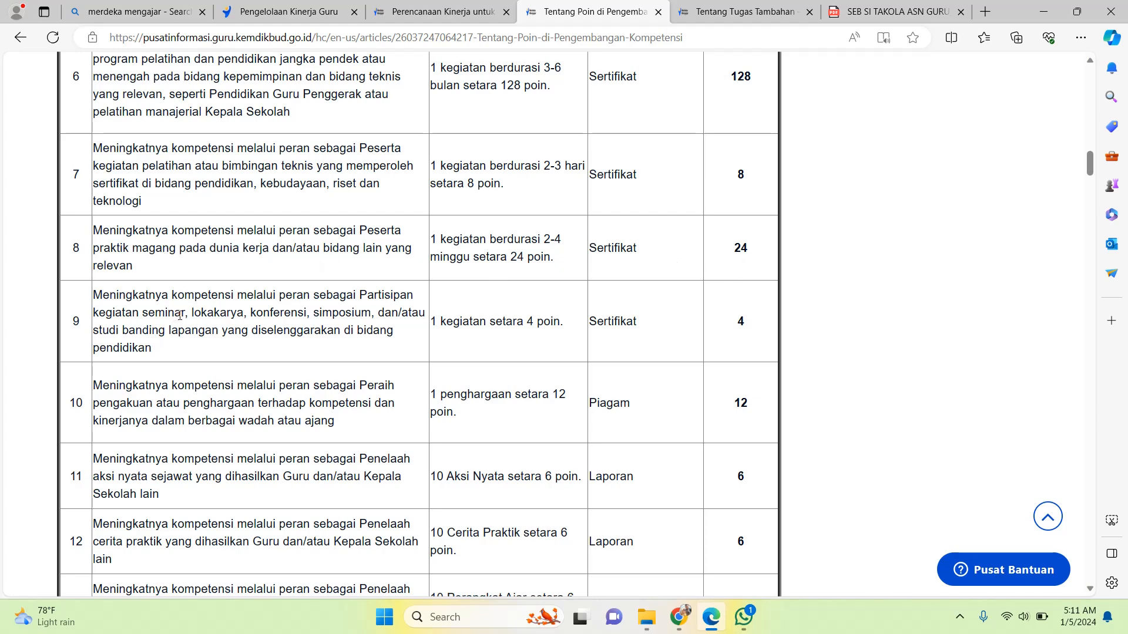
scroll(180, 316, down, 1)
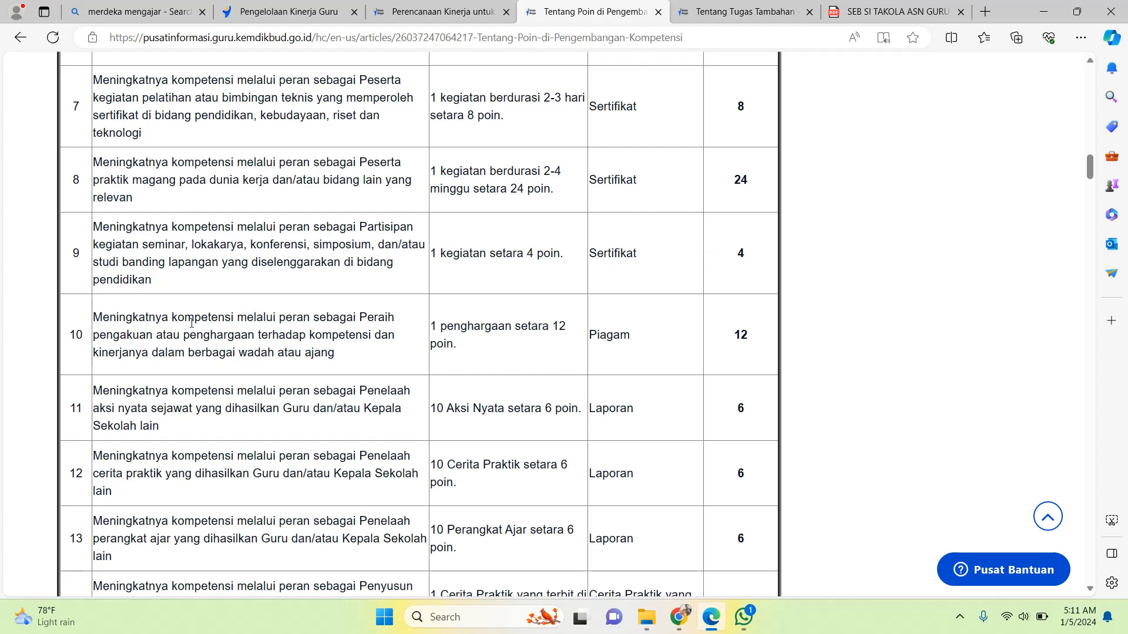
scroll(266, 352, down, 2)
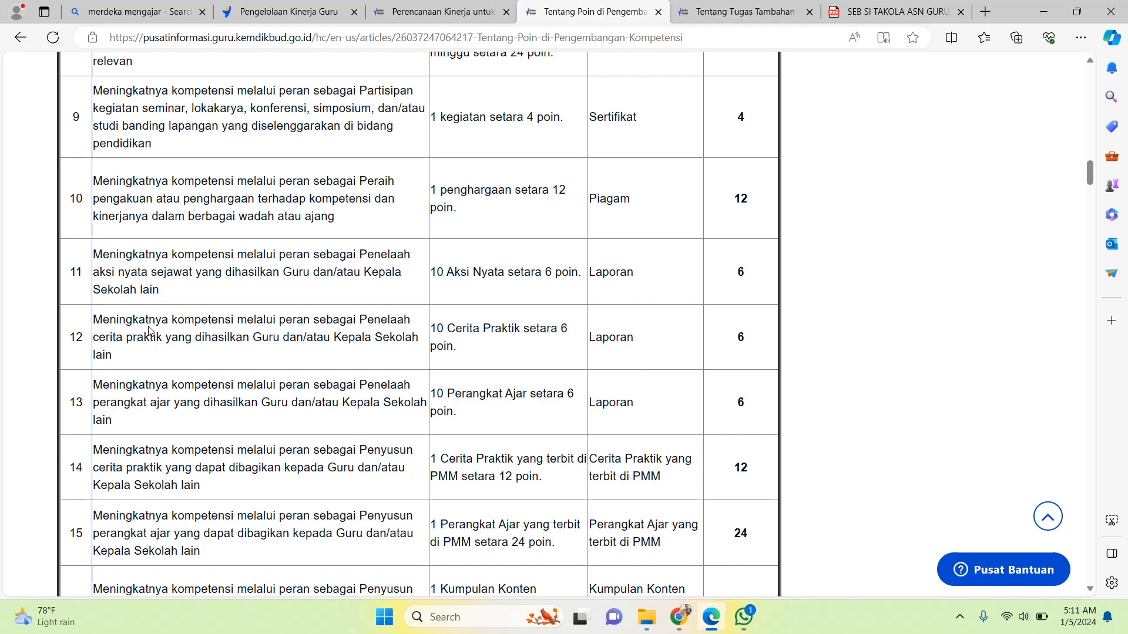
scroll(332, 329, down, 1)
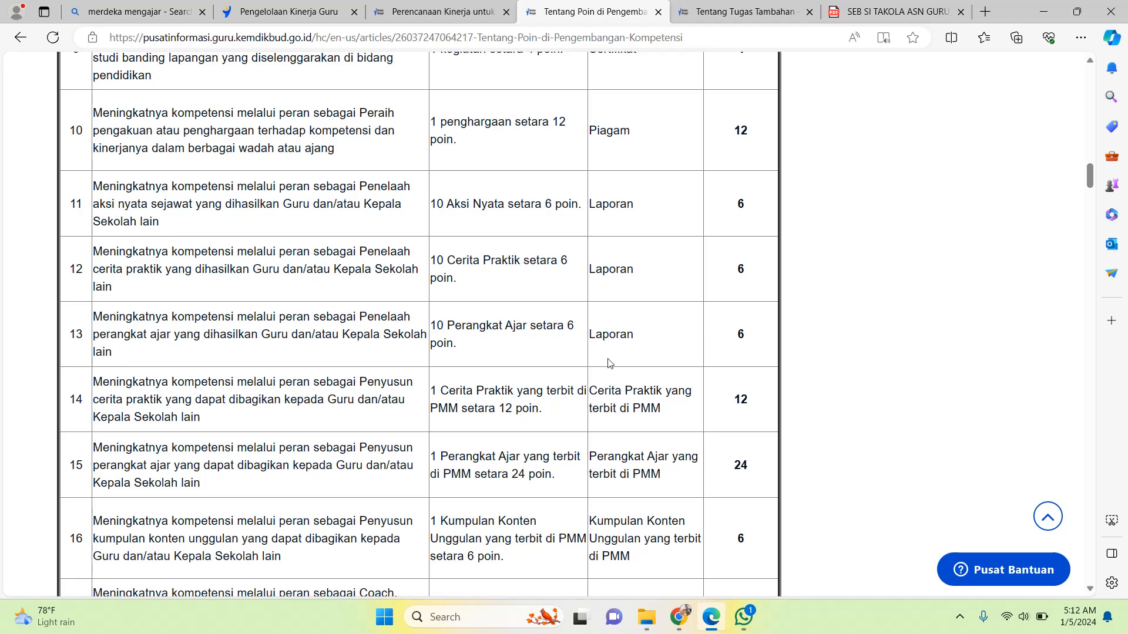
scroll(608, 361, down, 1)
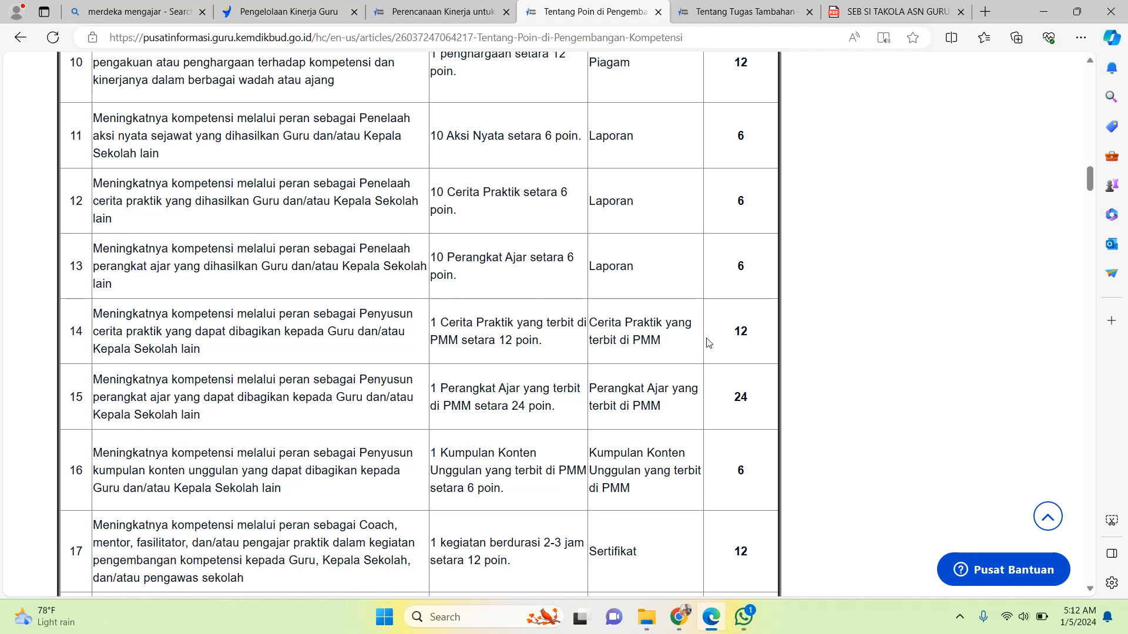
scroll(126, 379, down, 1)
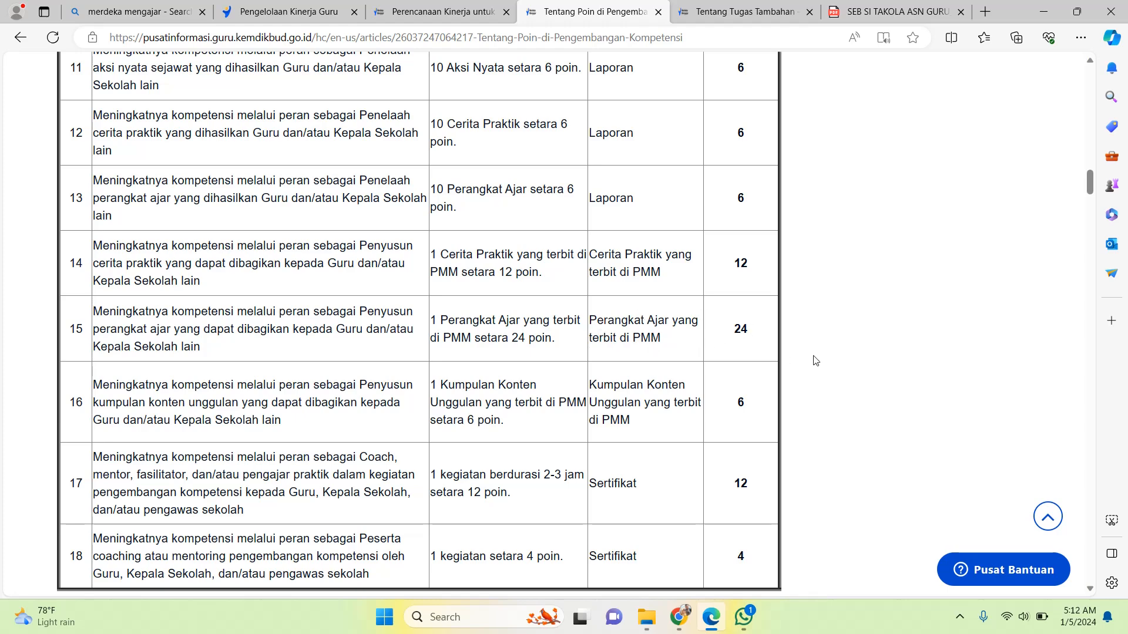
scroll(143, 400, down, 2)
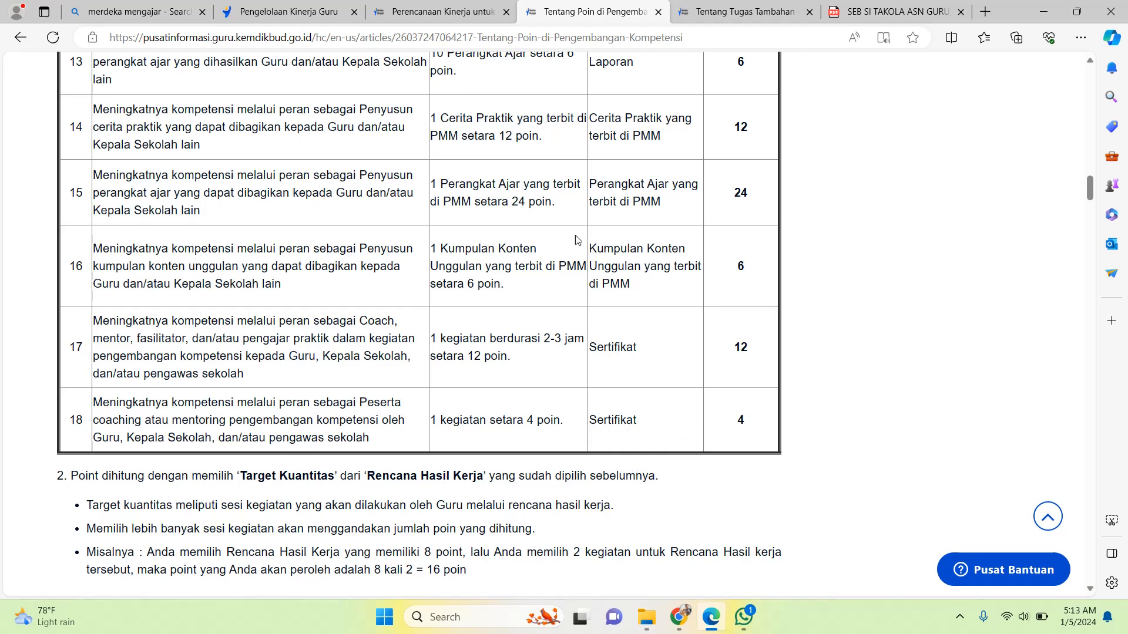
Step: Back in the plan, change the first Rencana Hasil Kerja to the Peserta Pelatihan Mandiri option (8 poin)
click(291, 12)
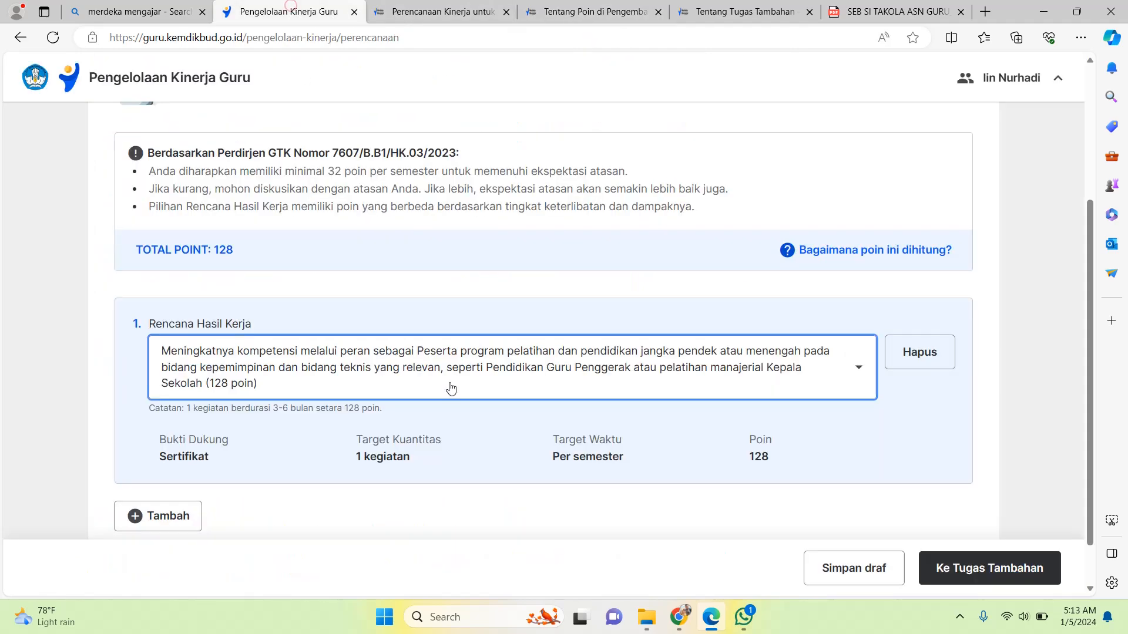
click(756, 368)
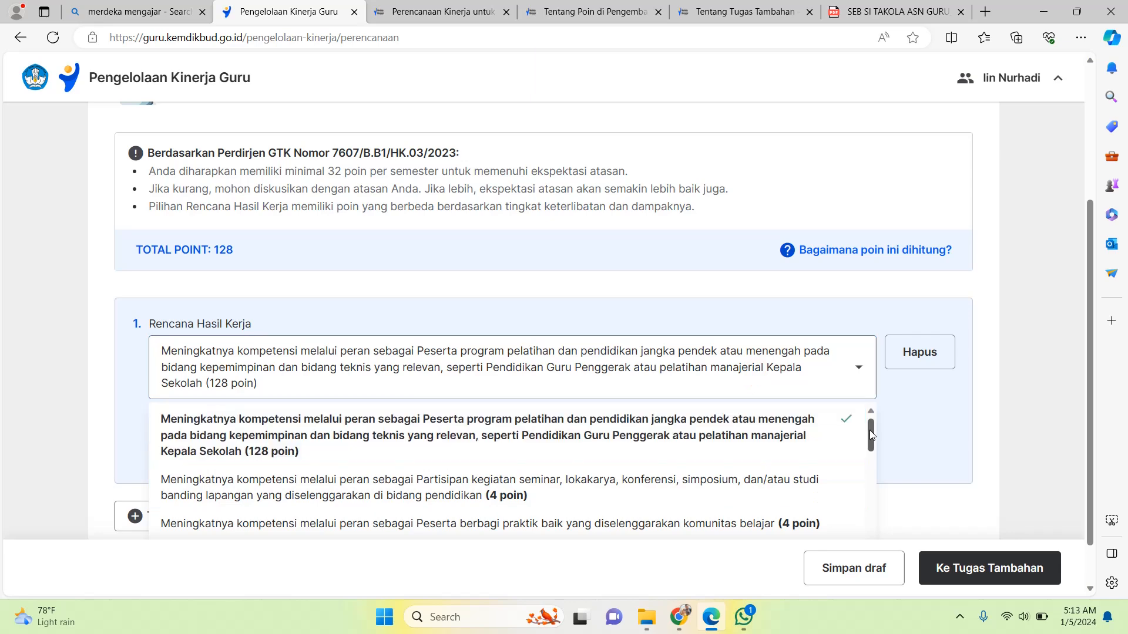
drag(870, 430, 867, 493)
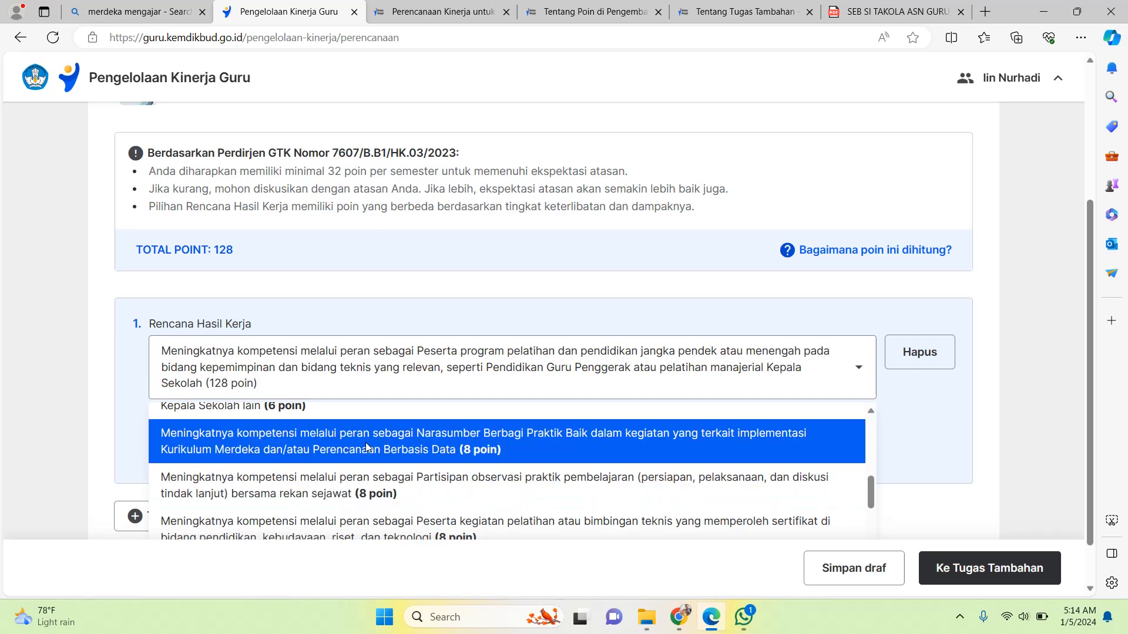
click(873, 527)
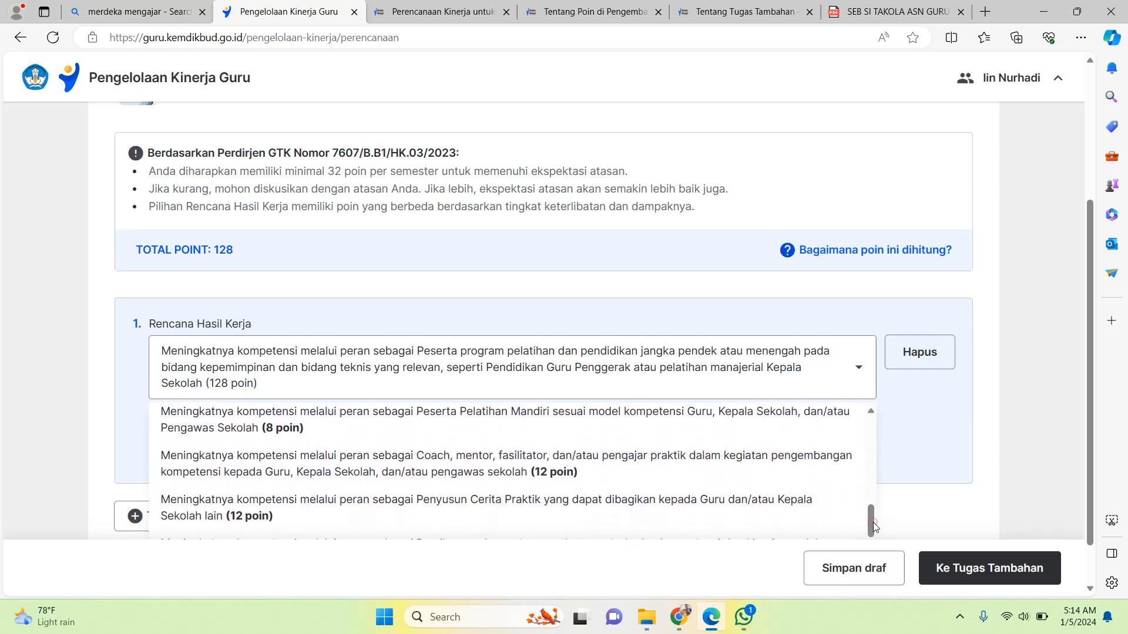
click(872, 411)
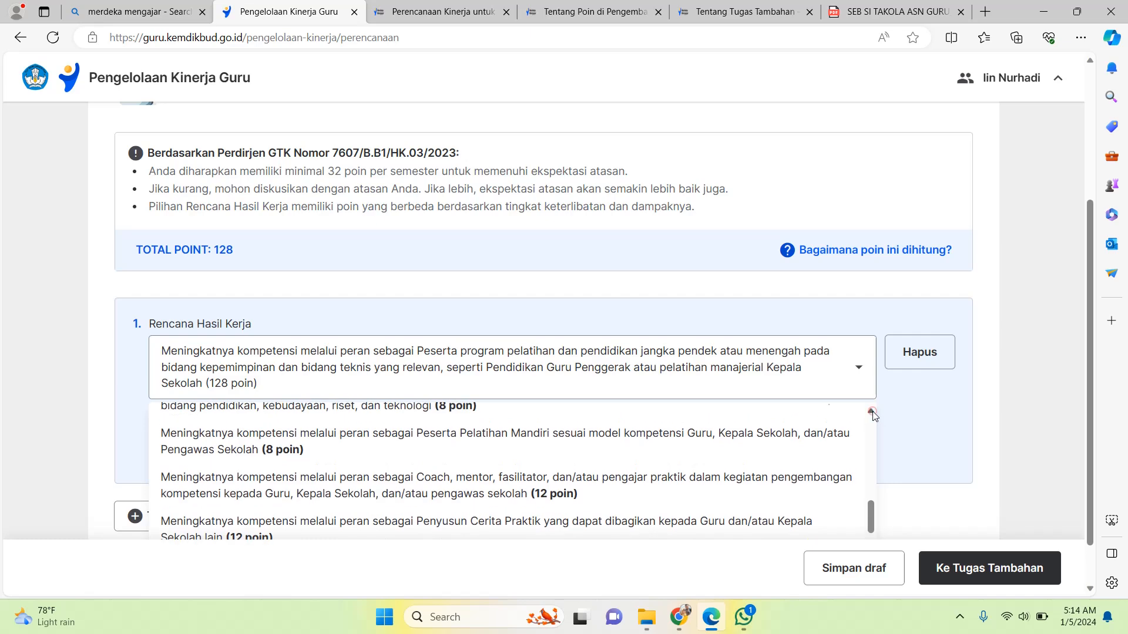
click(872, 413)
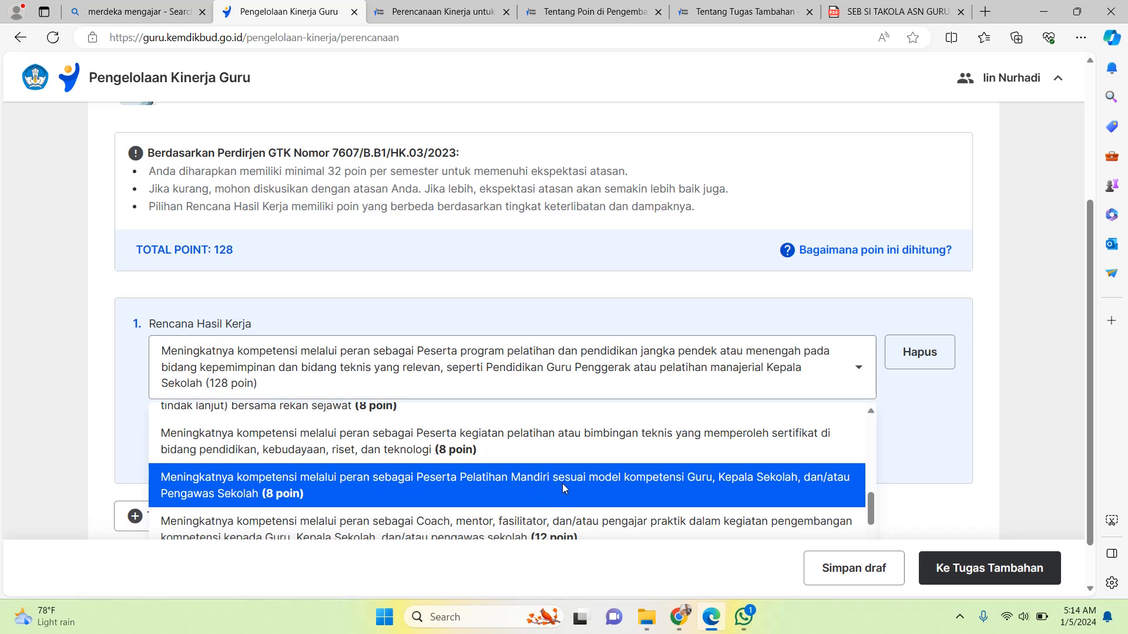
click(672, 488)
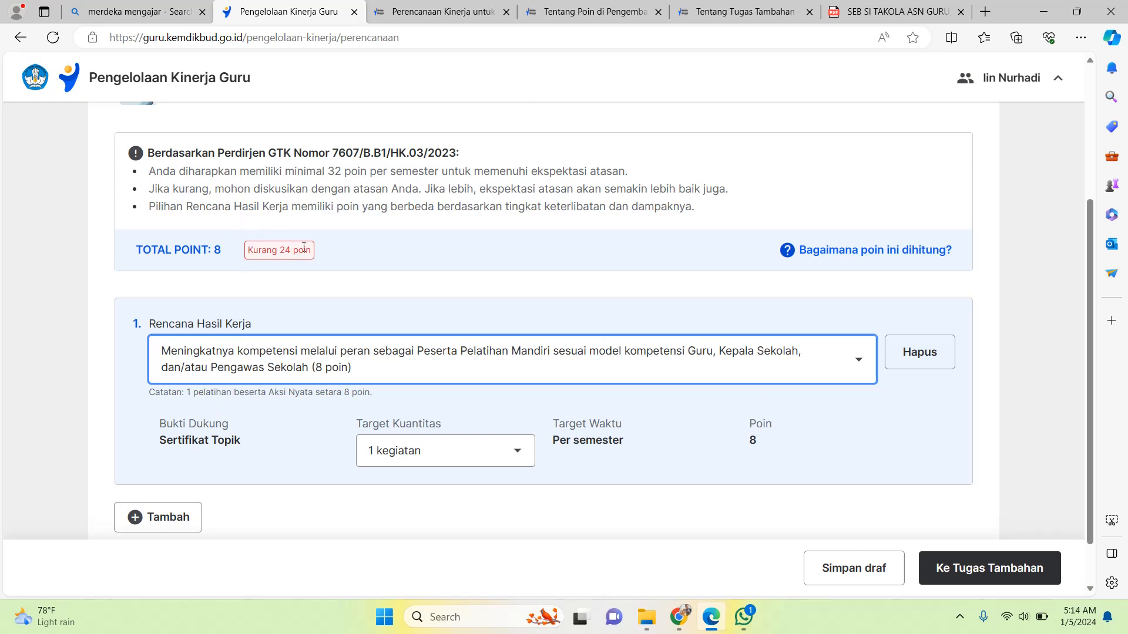
Step: Try 4 kegiatan as the Pelatihan Mandiri entry's Target Kuantitas and settle on 2 kegiatan
scroll(1089, 269, down, 1)
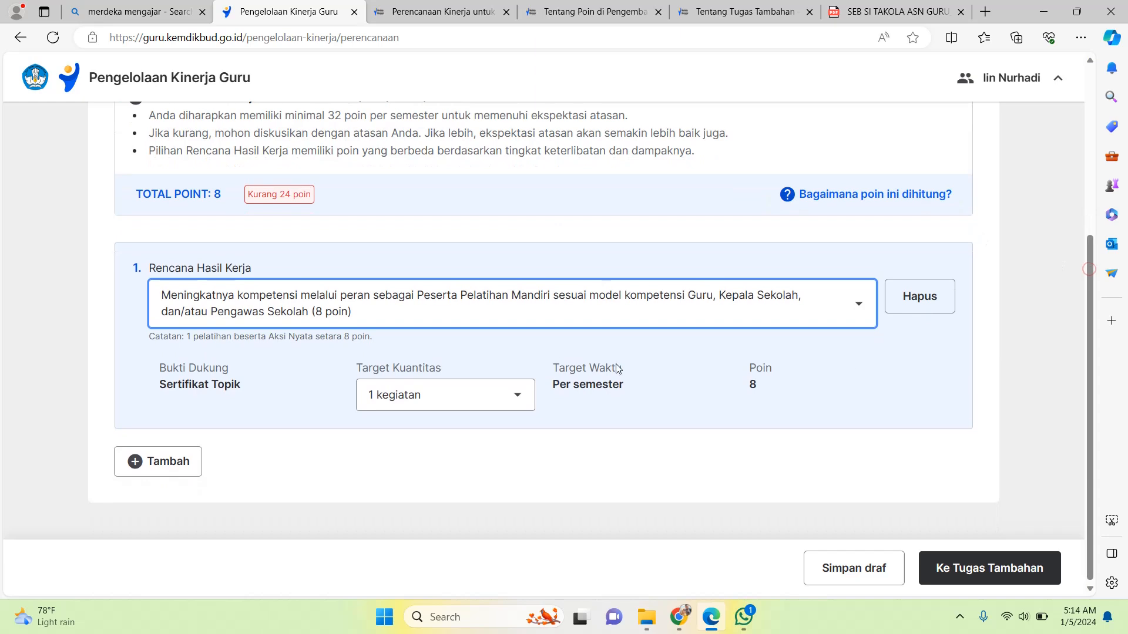
click(460, 399)
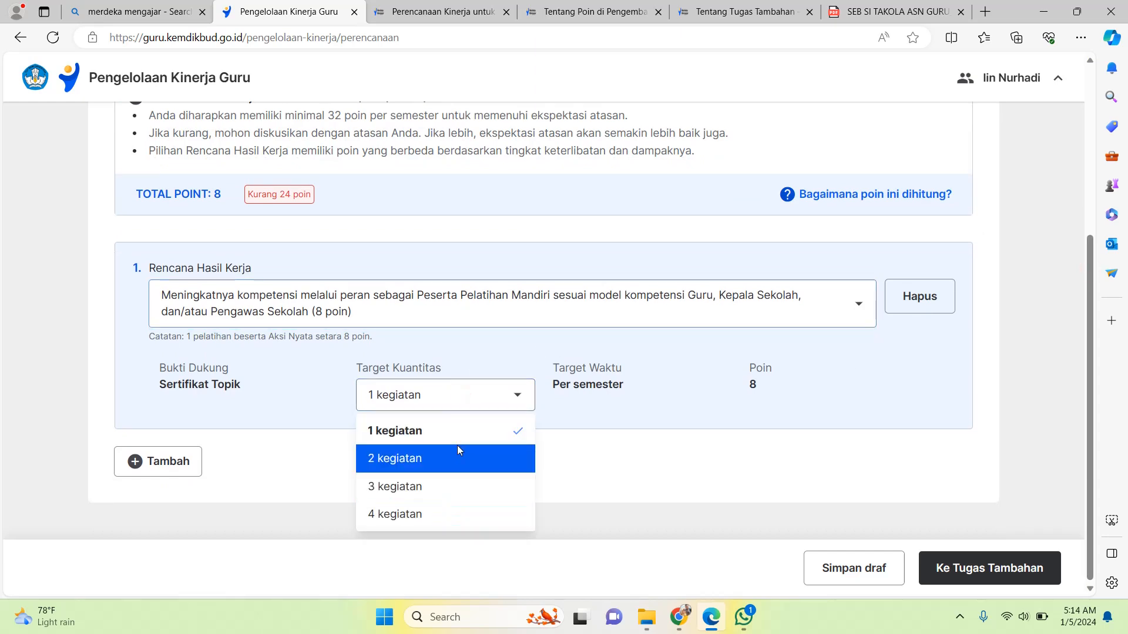
click(450, 513)
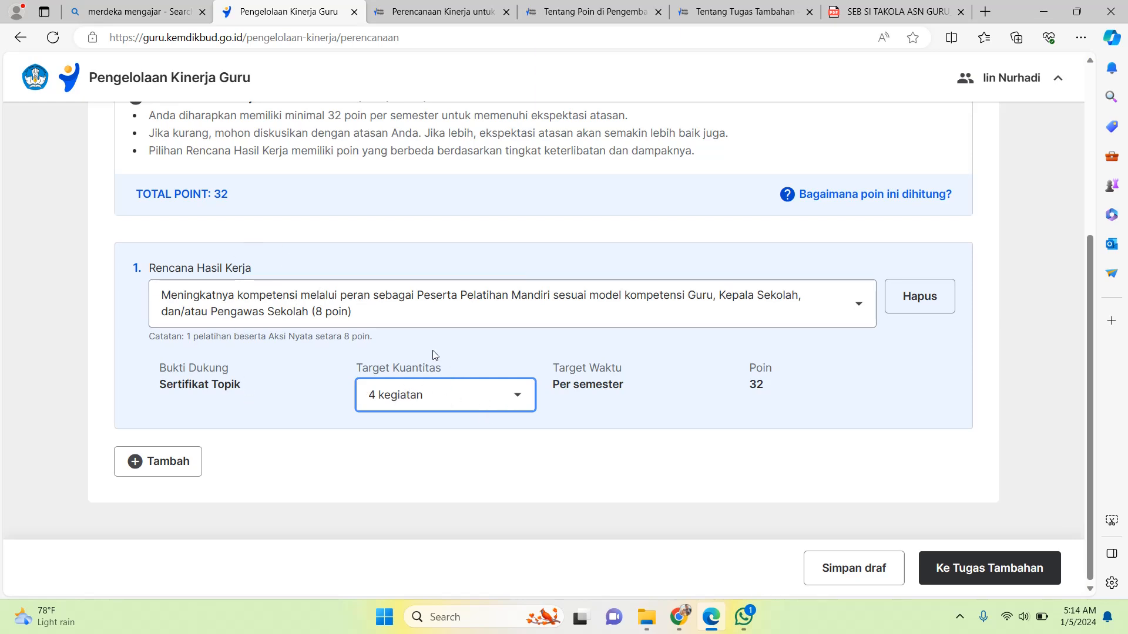
click(419, 410)
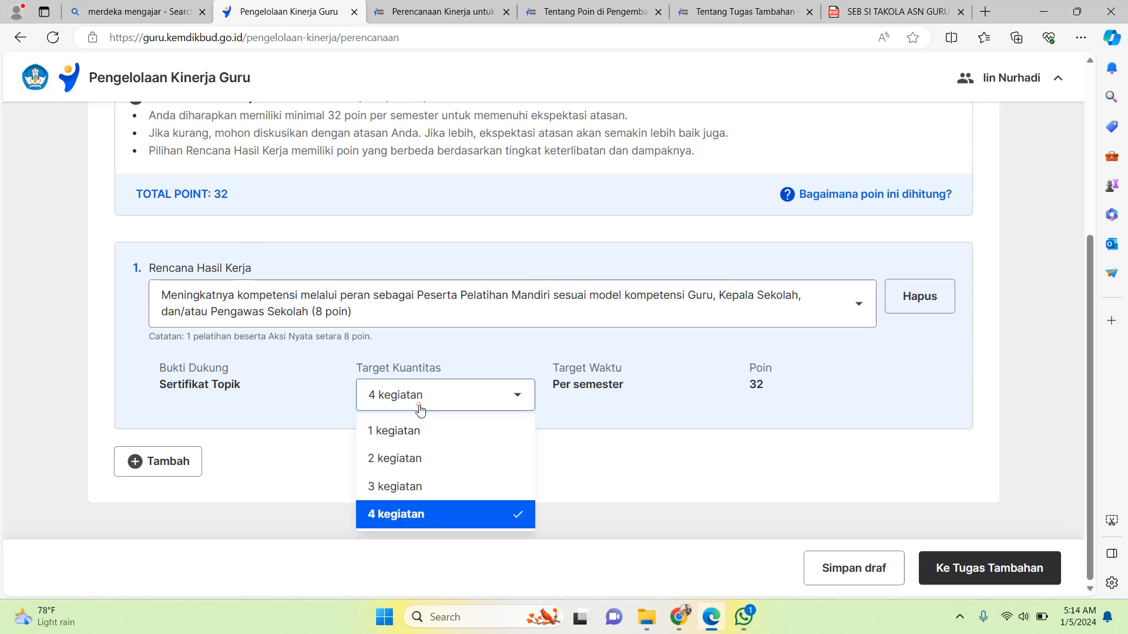
click(432, 474)
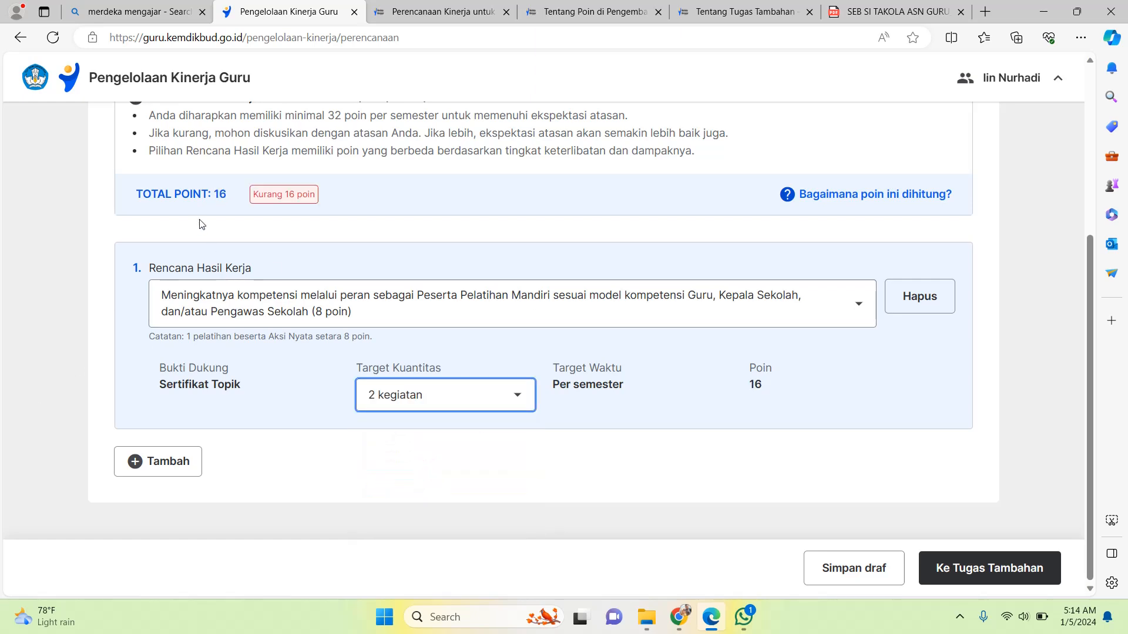
Step: Add a second Rencana Hasil Kerja and set it to the Peserta kegiatan pelatihan atau bimbingan teknis option (8 poin)
click(154, 462)
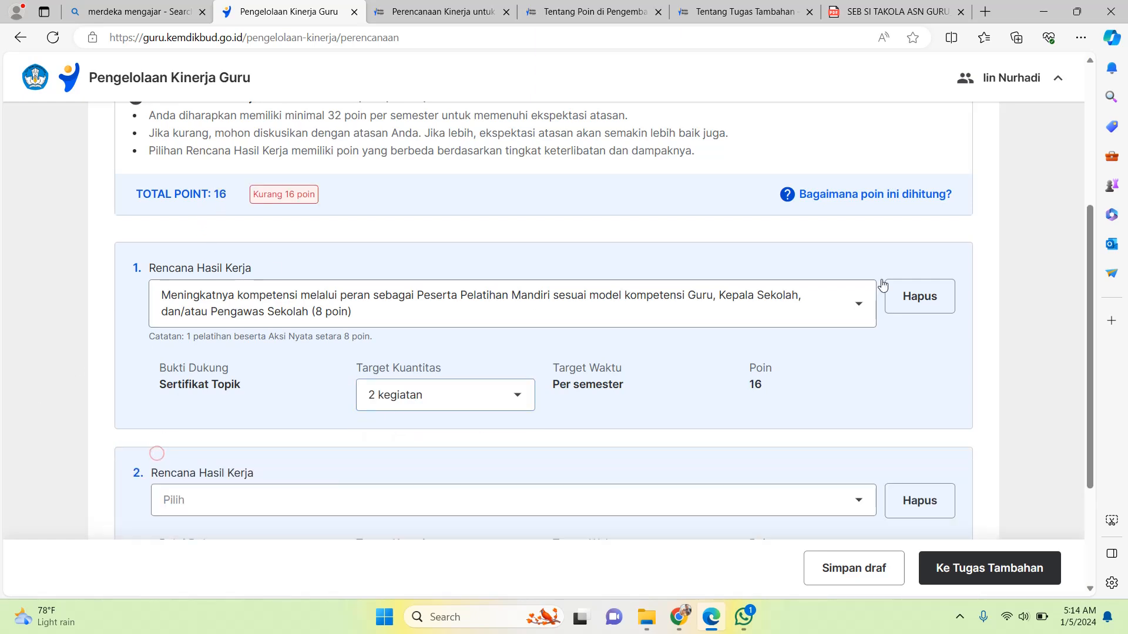
drag(1093, 286, 1094, 394)
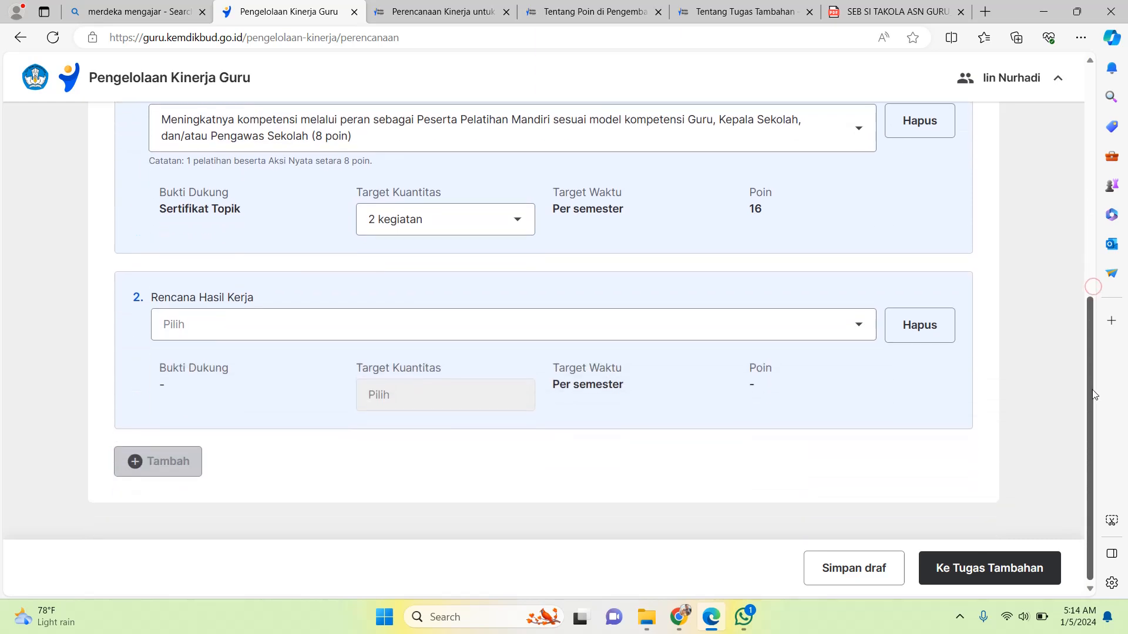
click(522, 220)
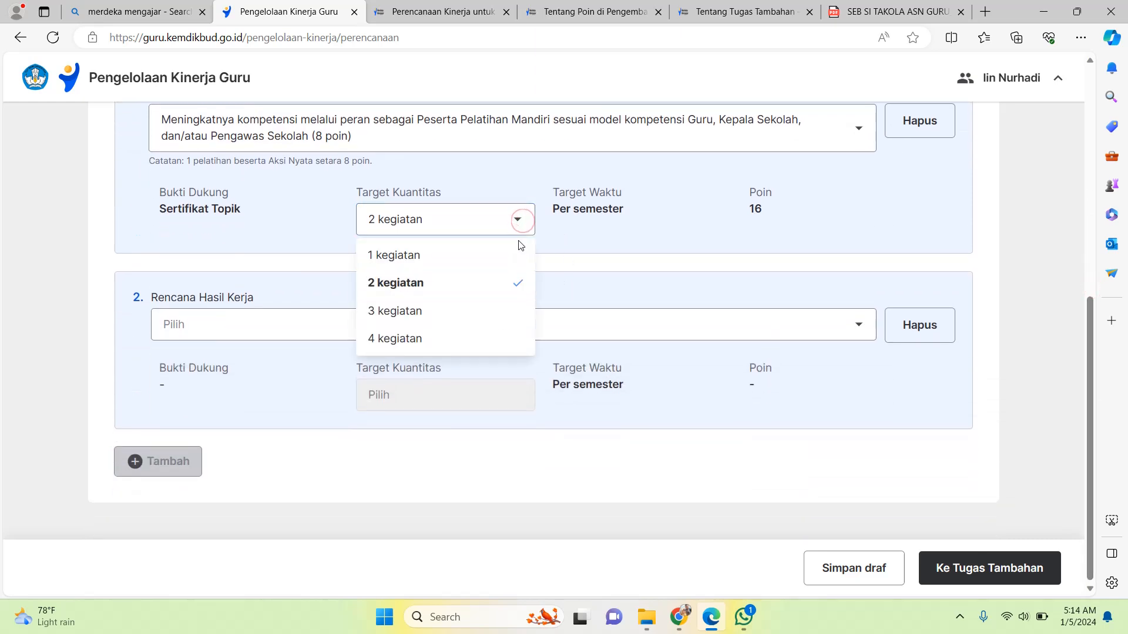
click(644, 234)
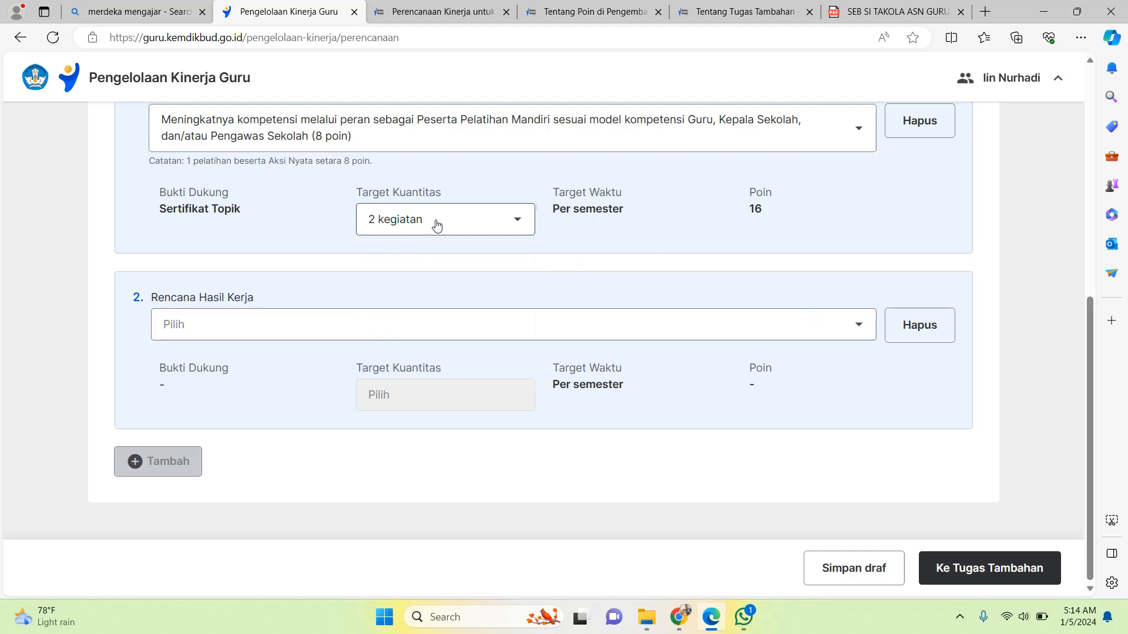
click(601, 329)
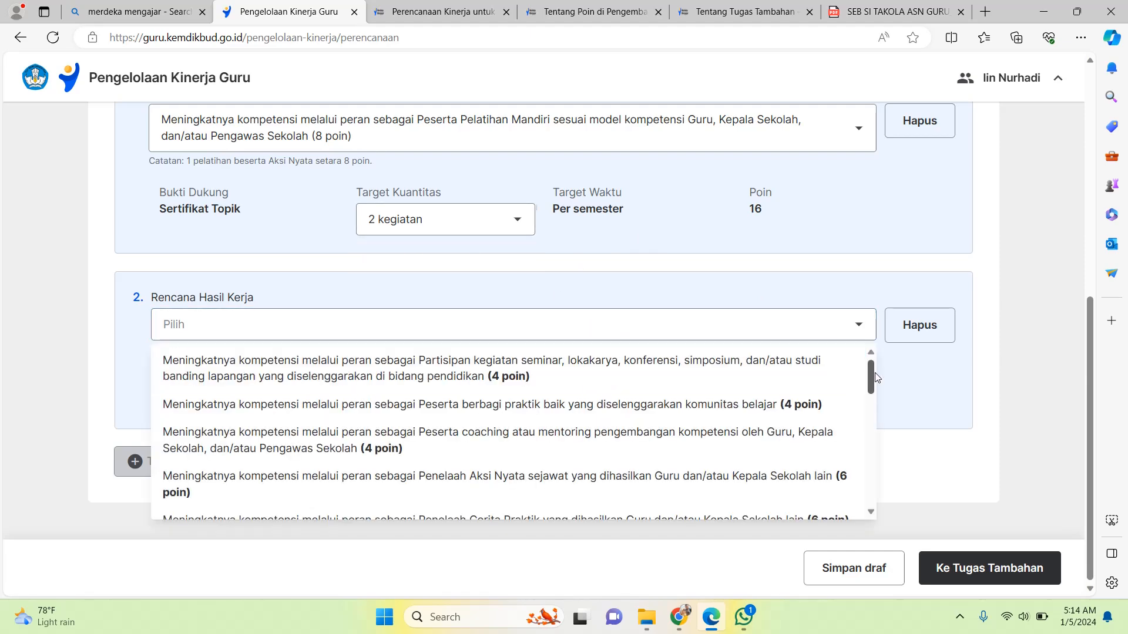
drag(875, 378, 881, 413)
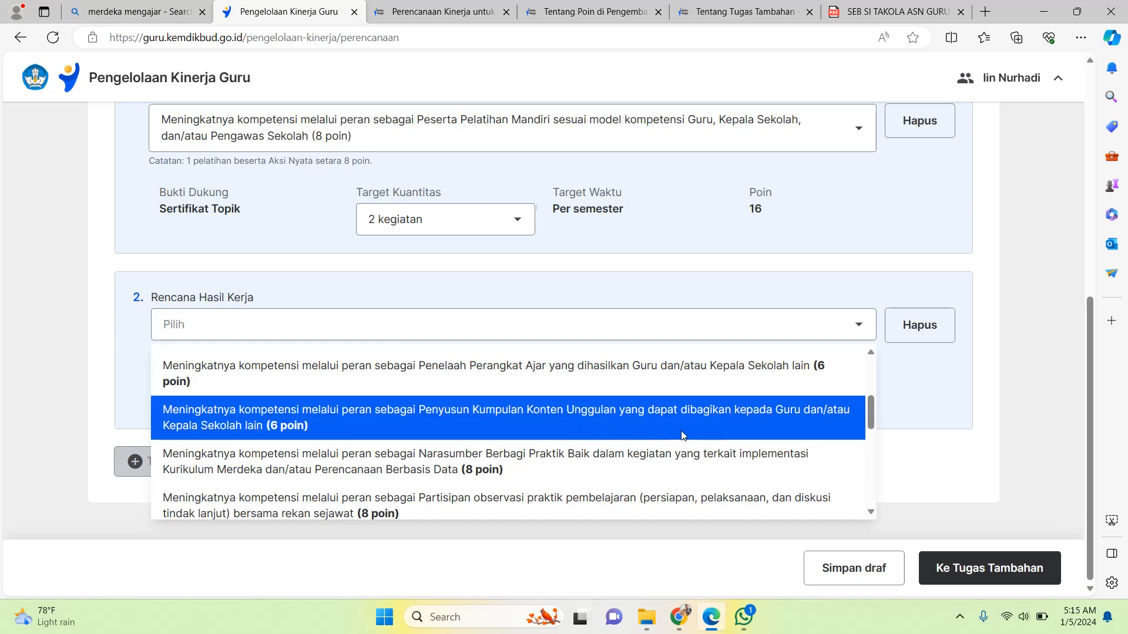
scroll(873, 419, down, 1)
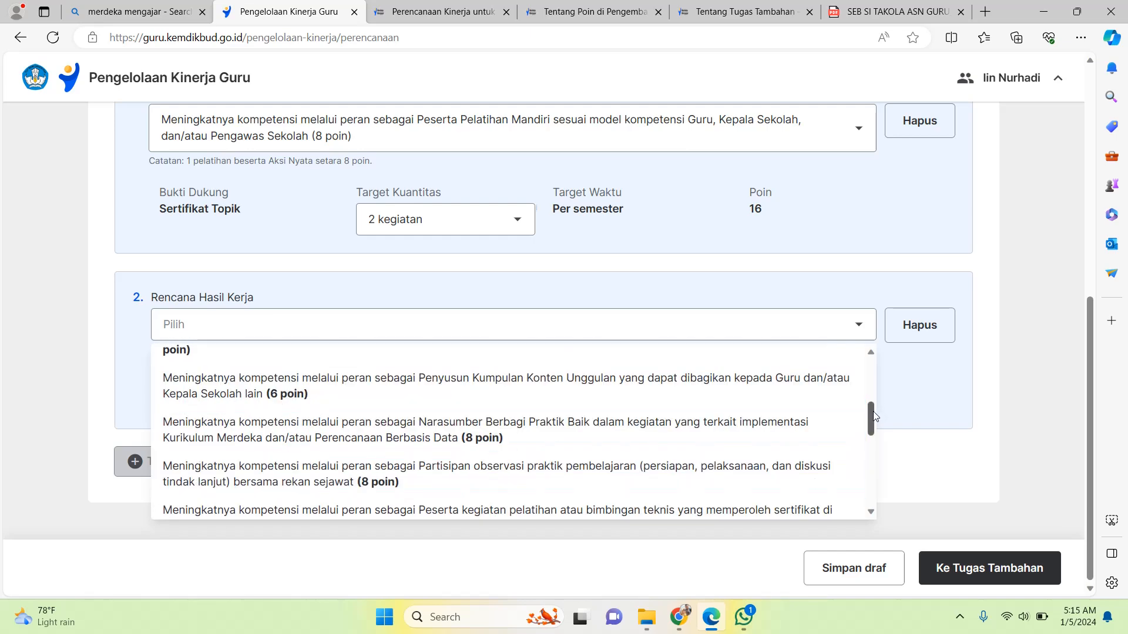
drag(873, 416, 875, 433)
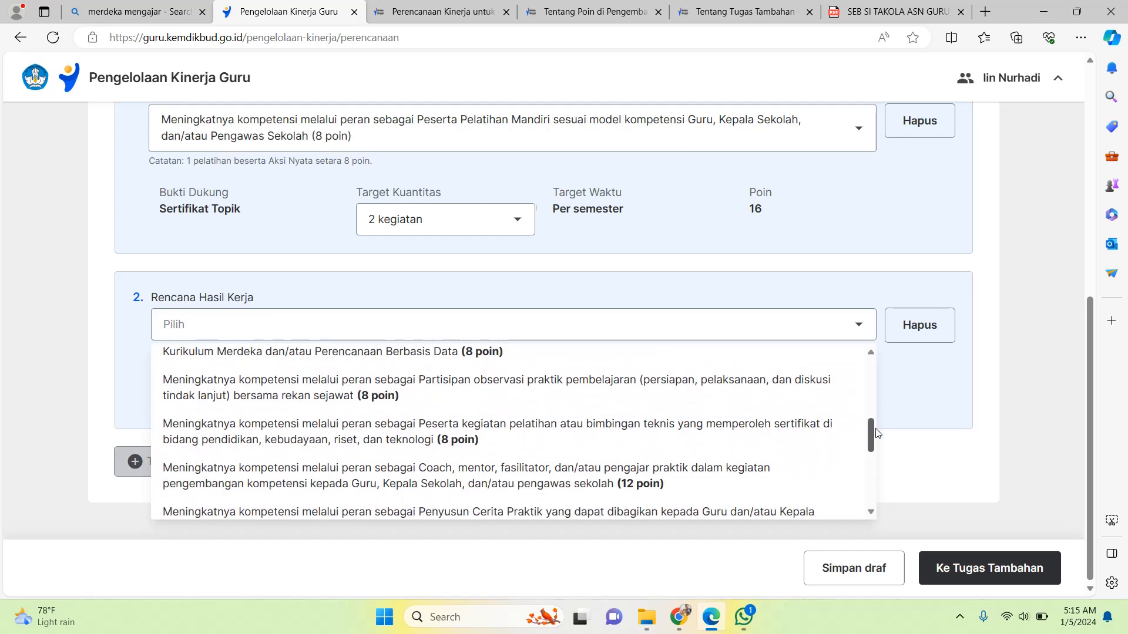
scroll(875, 433, down, 1)
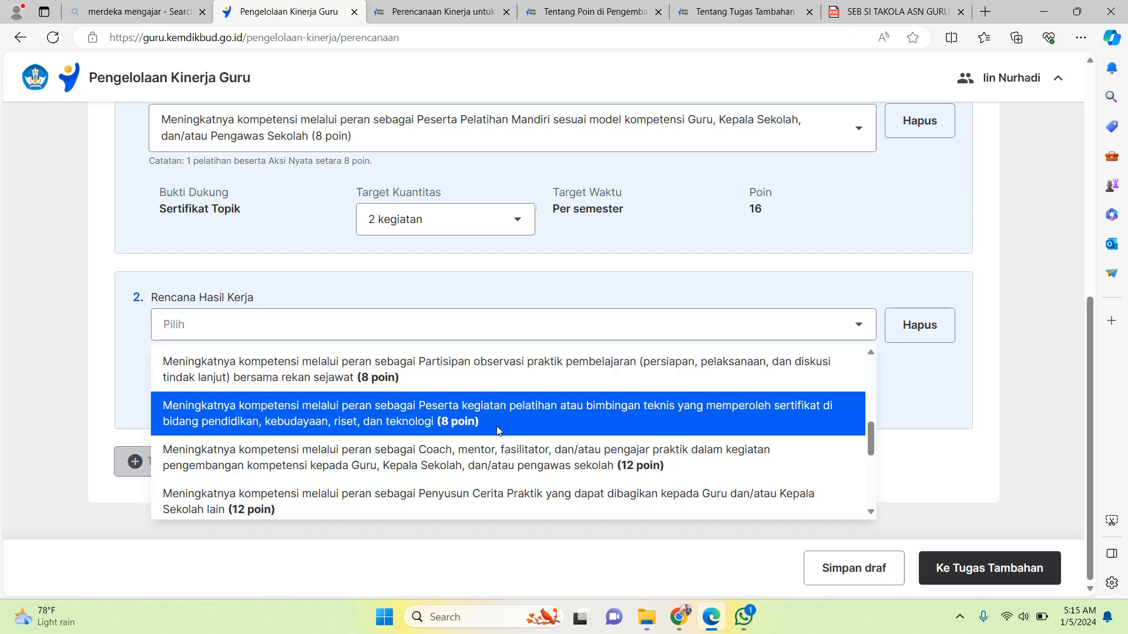
click(423, 410)
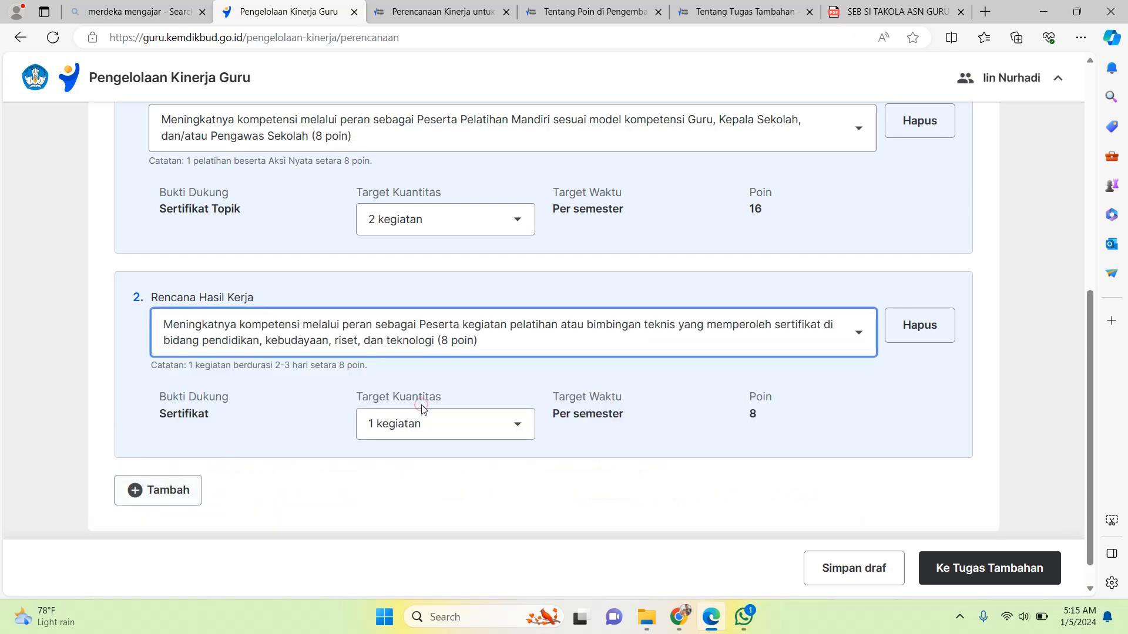
Step: Set the second entry's Target Kuantitas to 2 kegiatan and check the total points for both entries
click(435, 426)
click(410, 495)
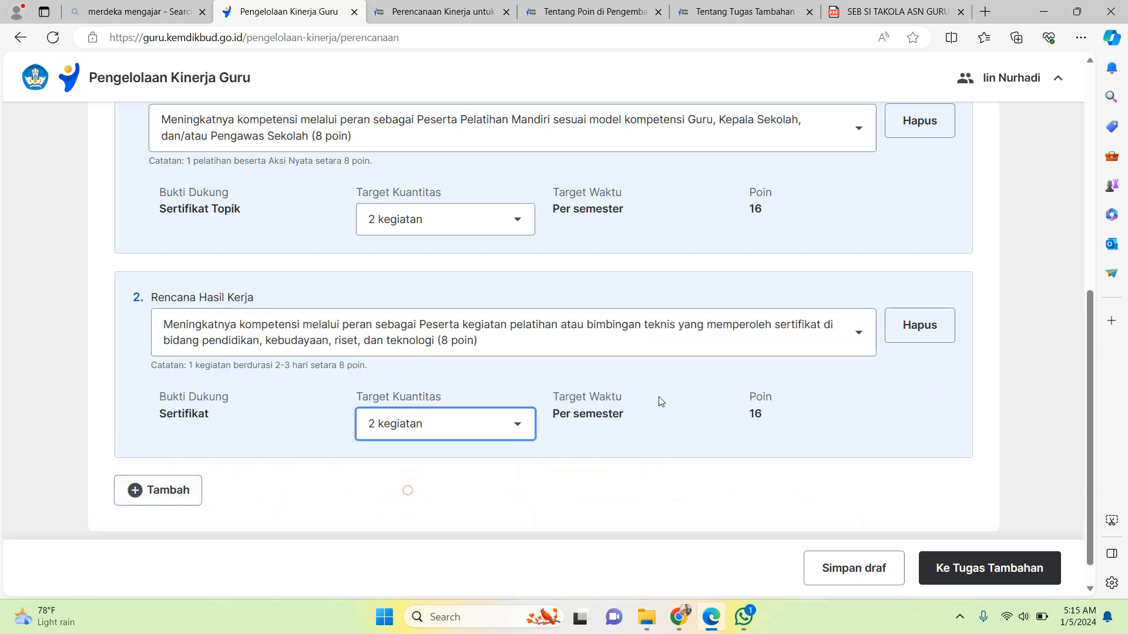
drag(1088, 368, 1088, 251)
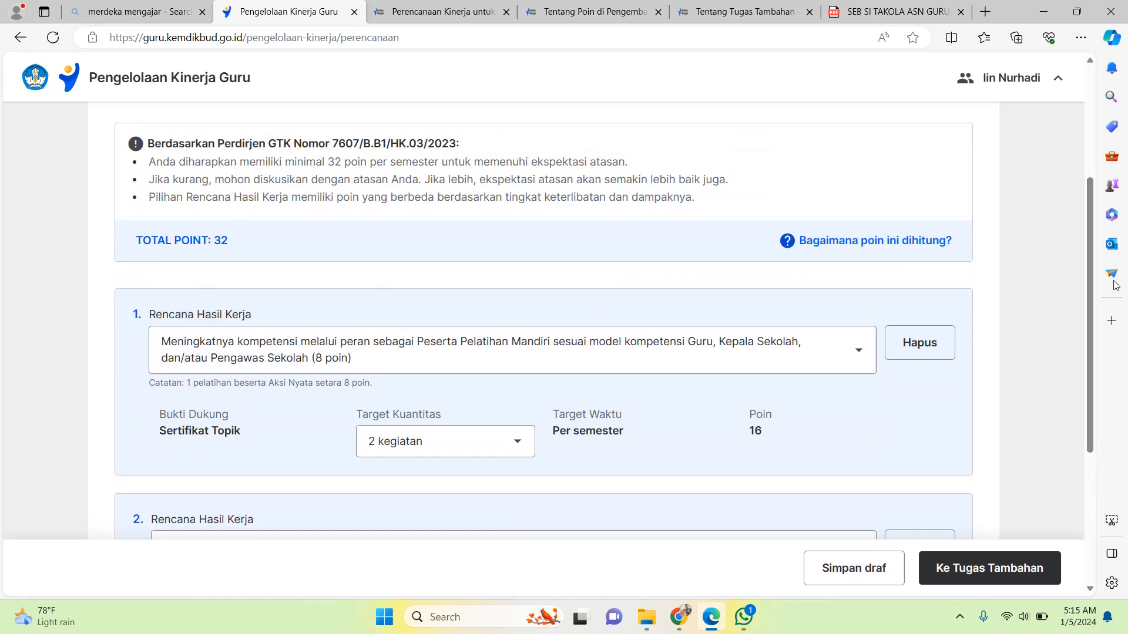
scroll(1086, 291, down, 5)
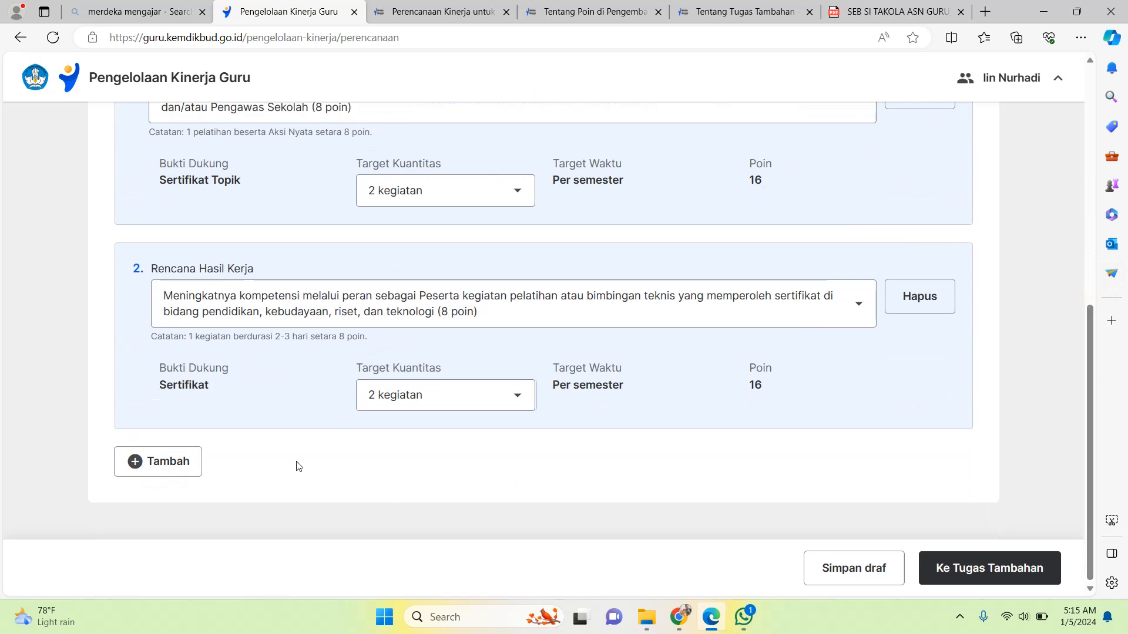
Step: Recheck the second entry's quantity and Rencana Hasil Kerja options, and continue to the Tugas Tambahan section
click(413, 395)
click(706, 429)
click(792, 307)
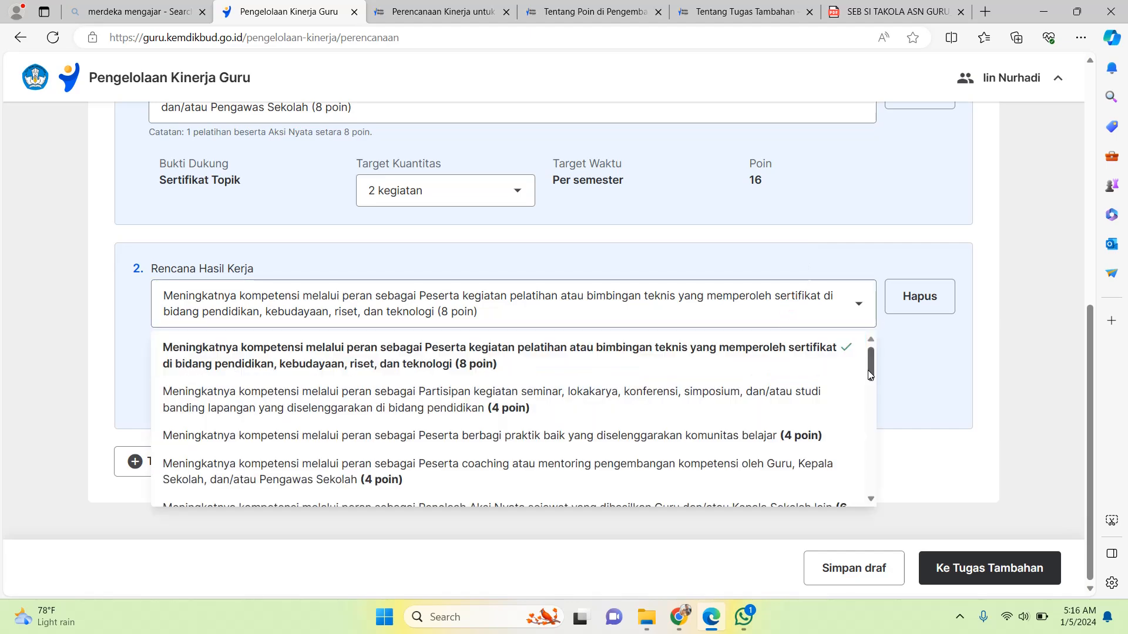
click(923, 377)
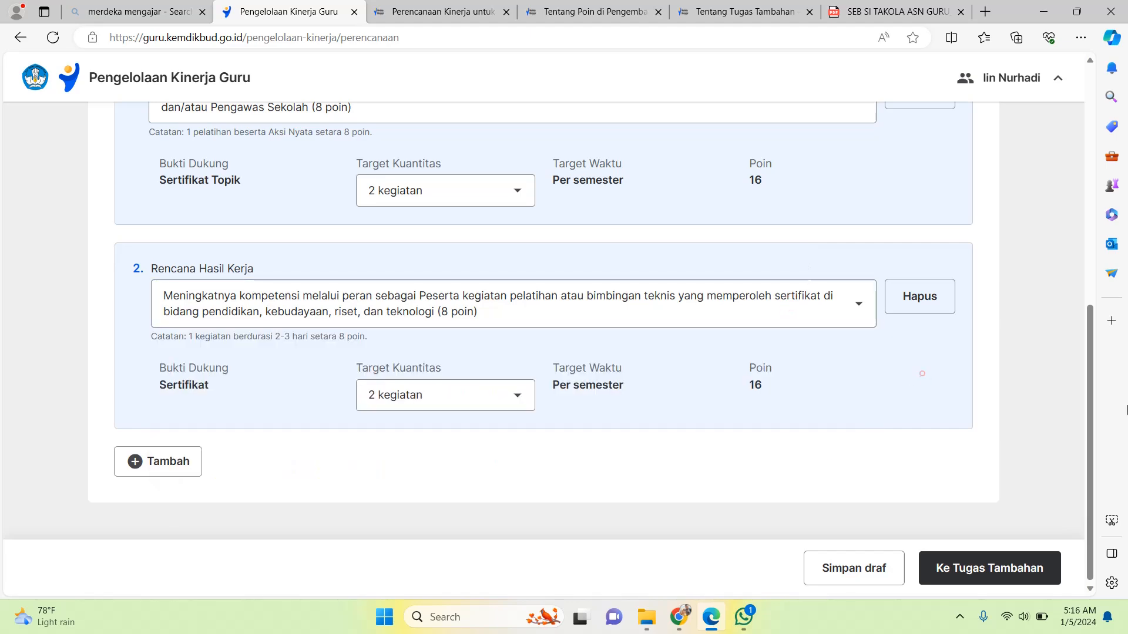
click(990, 578)
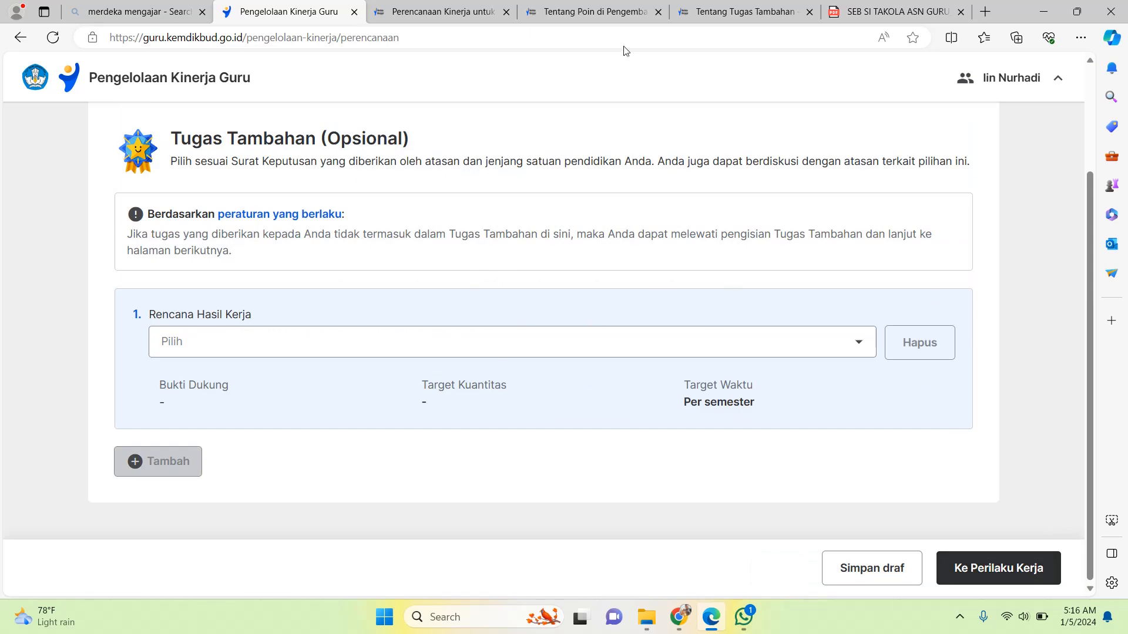
Step: Read the table of available additional duties, school levels and legal bases in the Tentang Tugas Tambahan article
click(726, 13)
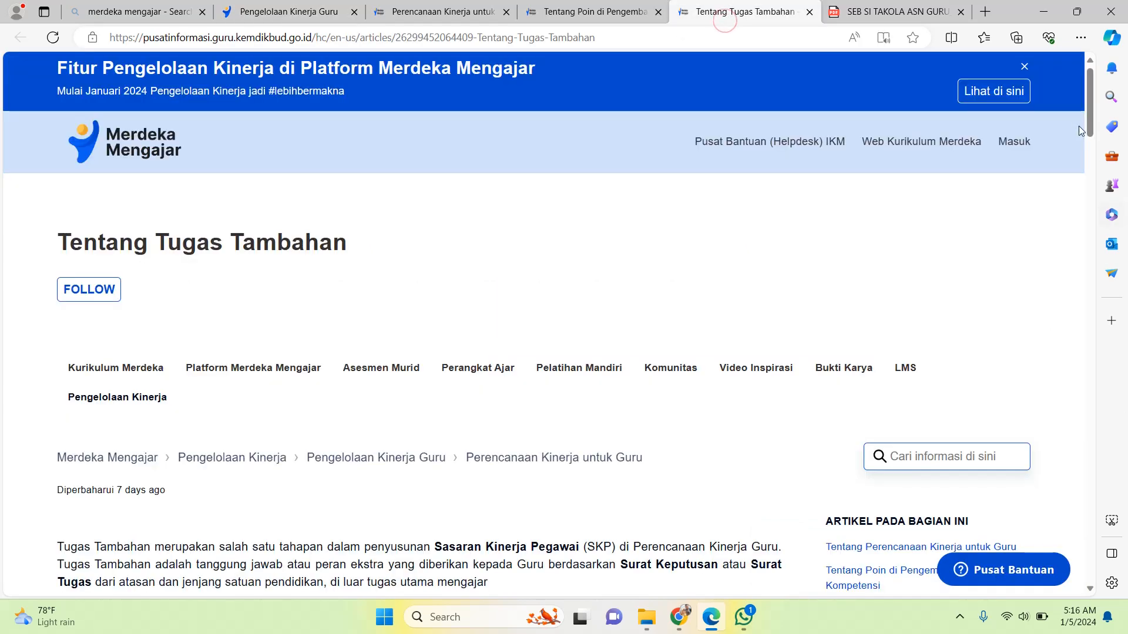
drag(1088, 111, 1127, 289)
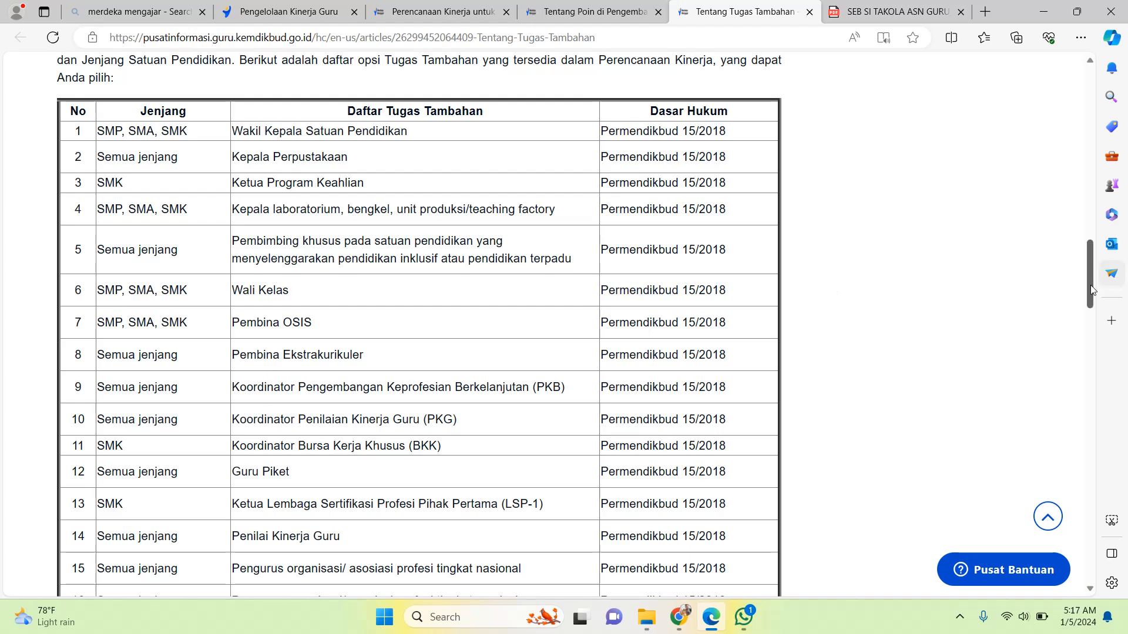
scroll(1092, 289, down, 3)
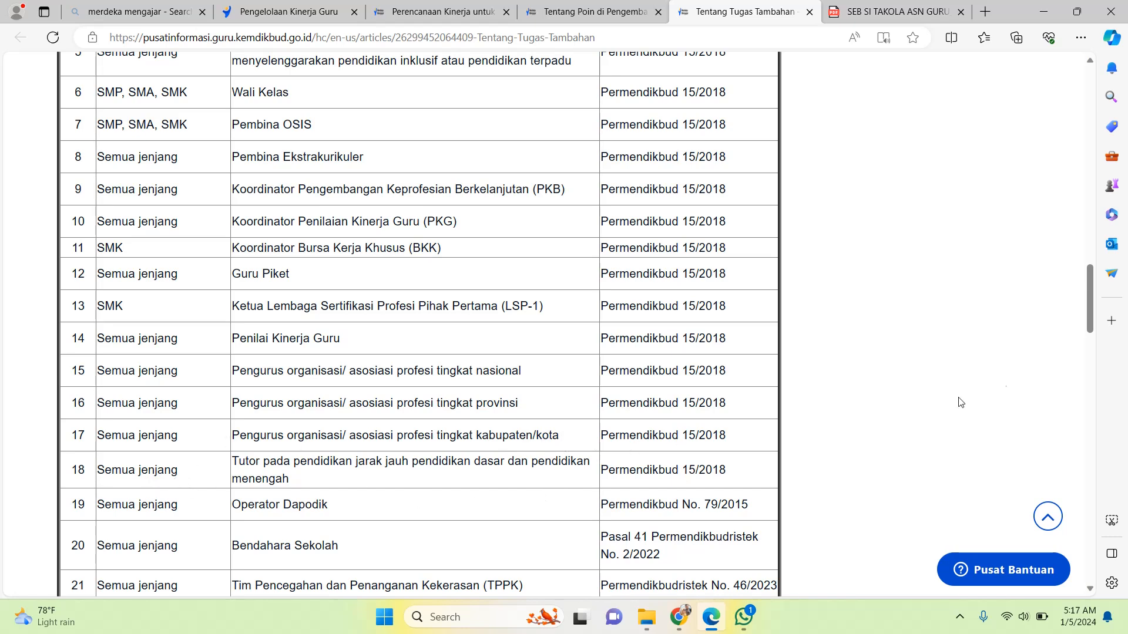
drag(1093, 314, 1094, 326)
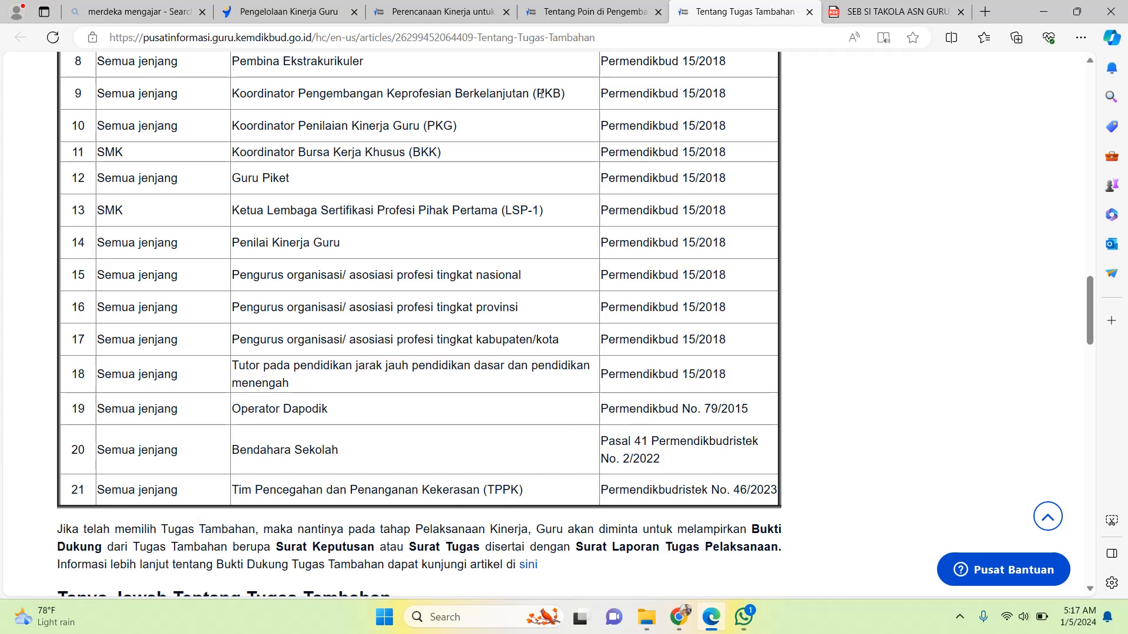
Step: Back in the plan, set the first Tugas Tambahan Rencana Hasil Kerja to Bendahara Sekolah/Pengelola Bantuan Operasional Sekolah (BOS)
click(299, 17)
click(849, 353)
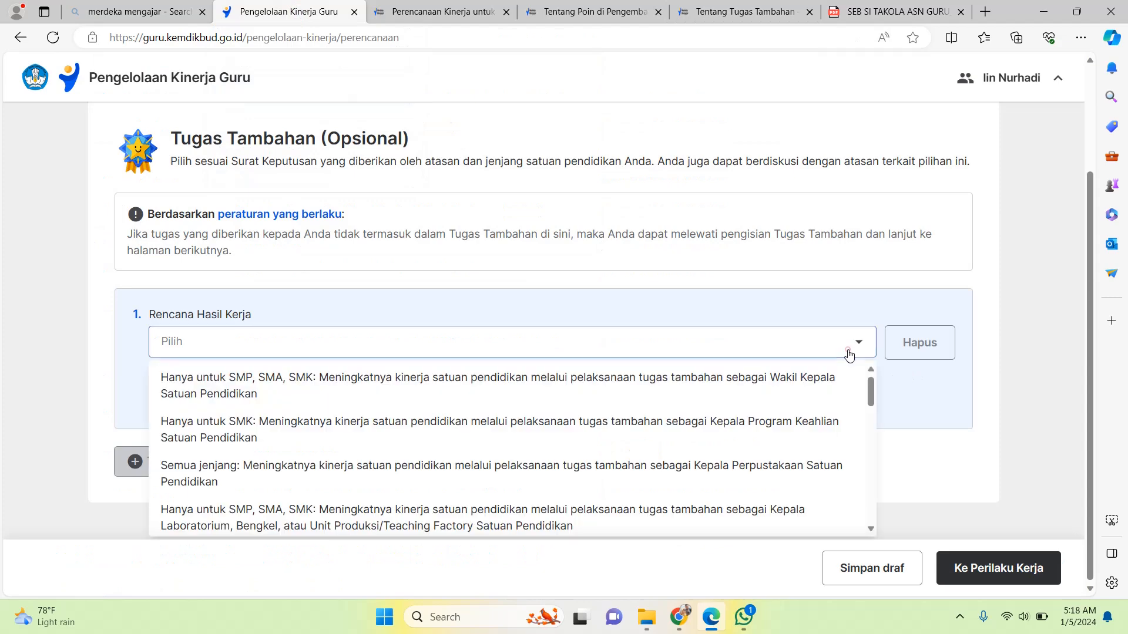
drag(871, 387, 925, 506)
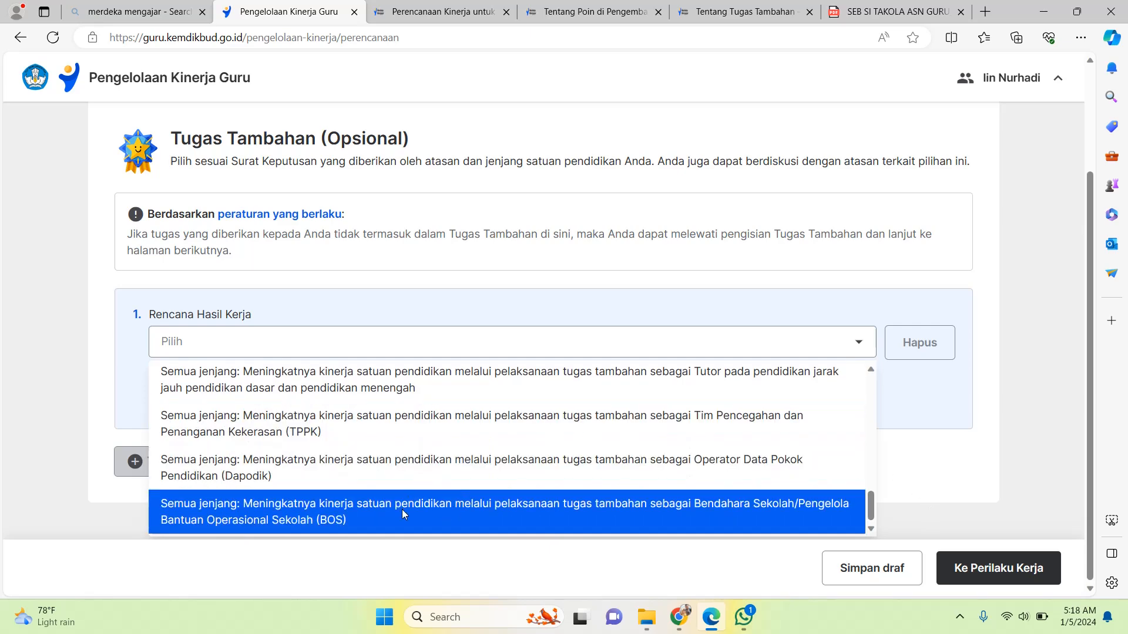
click(500, 509)
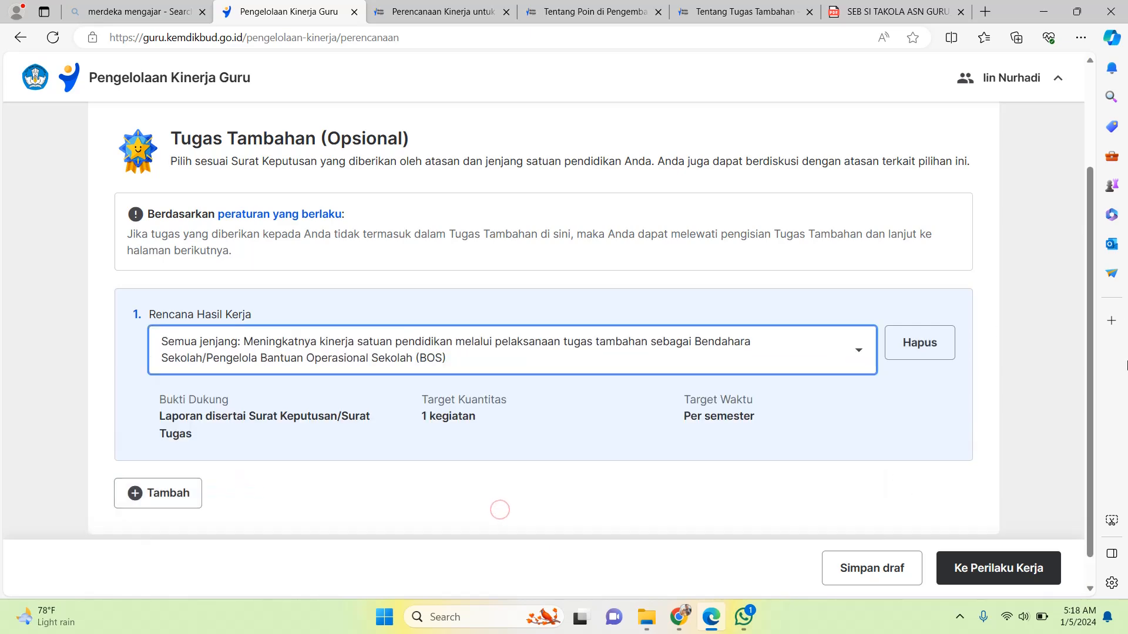
Step: Add a second Tugas Tambahan entry with the Rencana Hasil Kerja for Pembina Ekstrakurikuler, and continue to Perilaku Kerja
scroll(1091, 289, down, 1)
click(1092, 290)
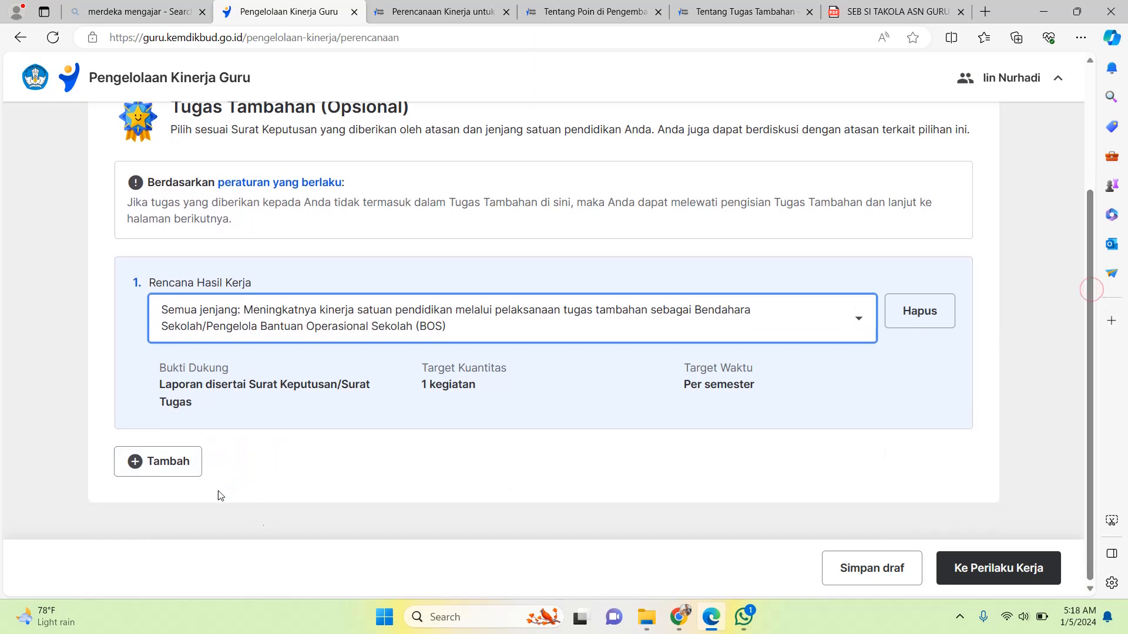
click(157, 461)
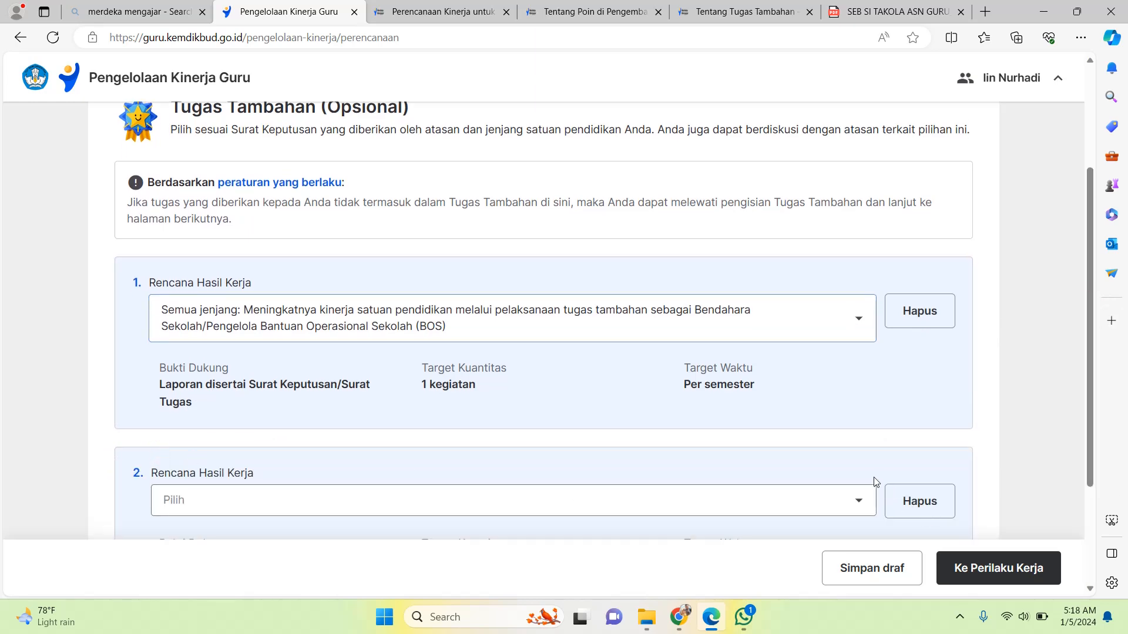
click(860, 501)
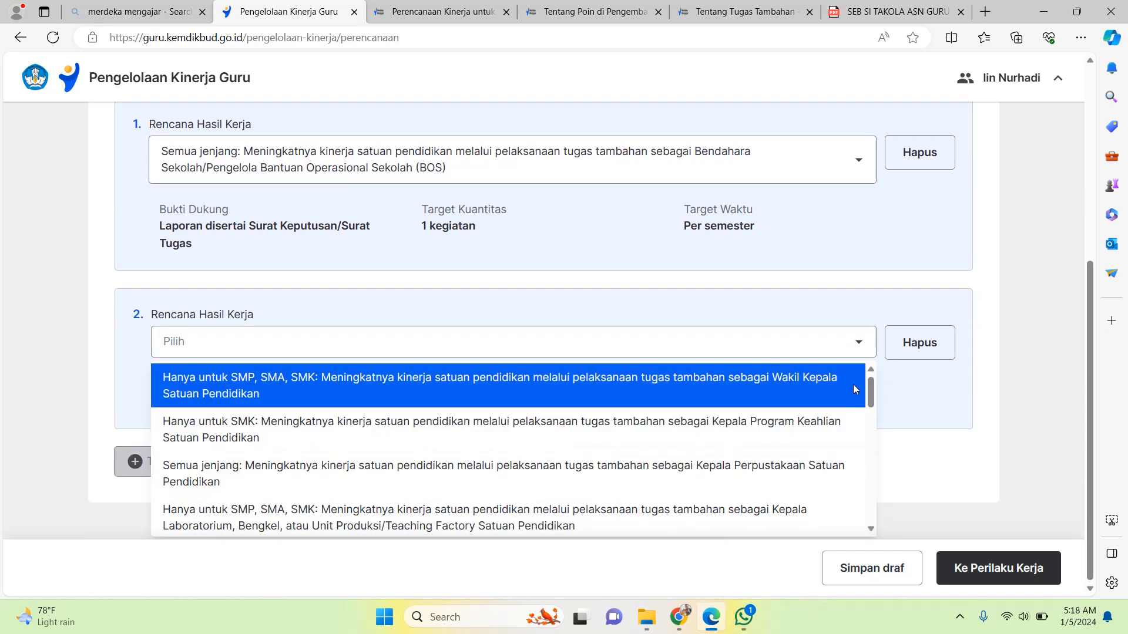
drag(872, 404, 880, 440)
click(816, 434)
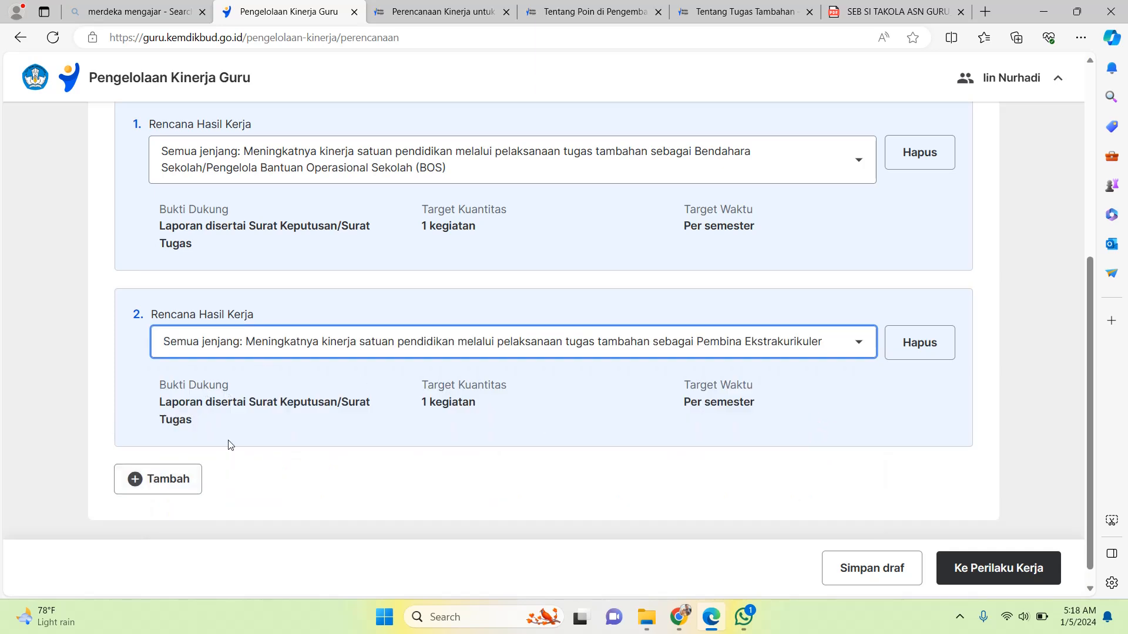
click(1002, 382)
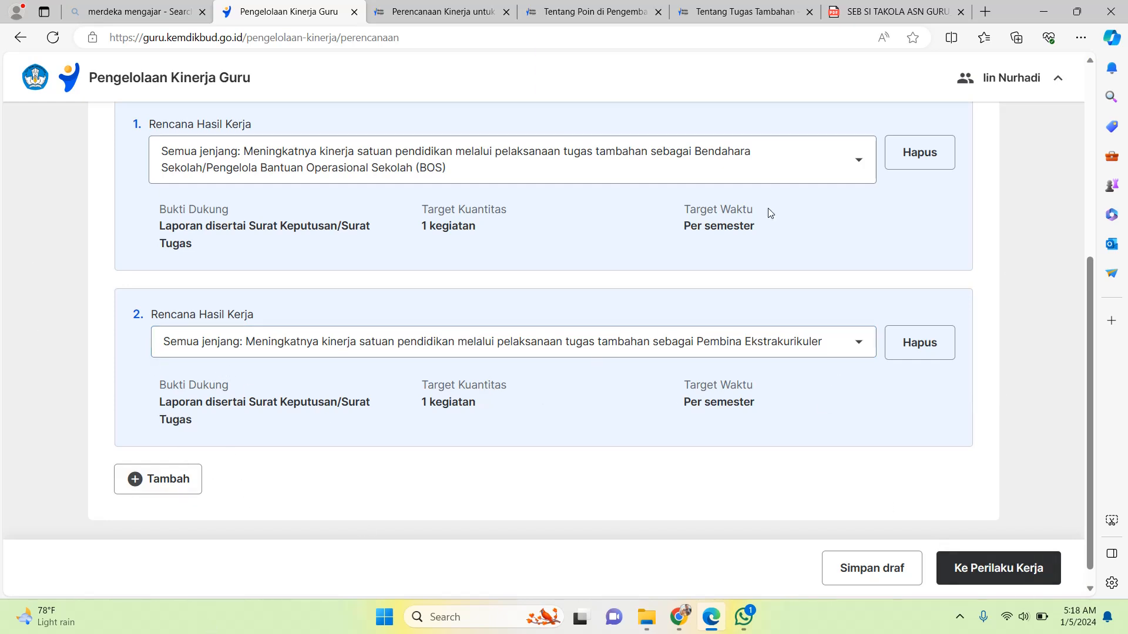
click(1011, 570)
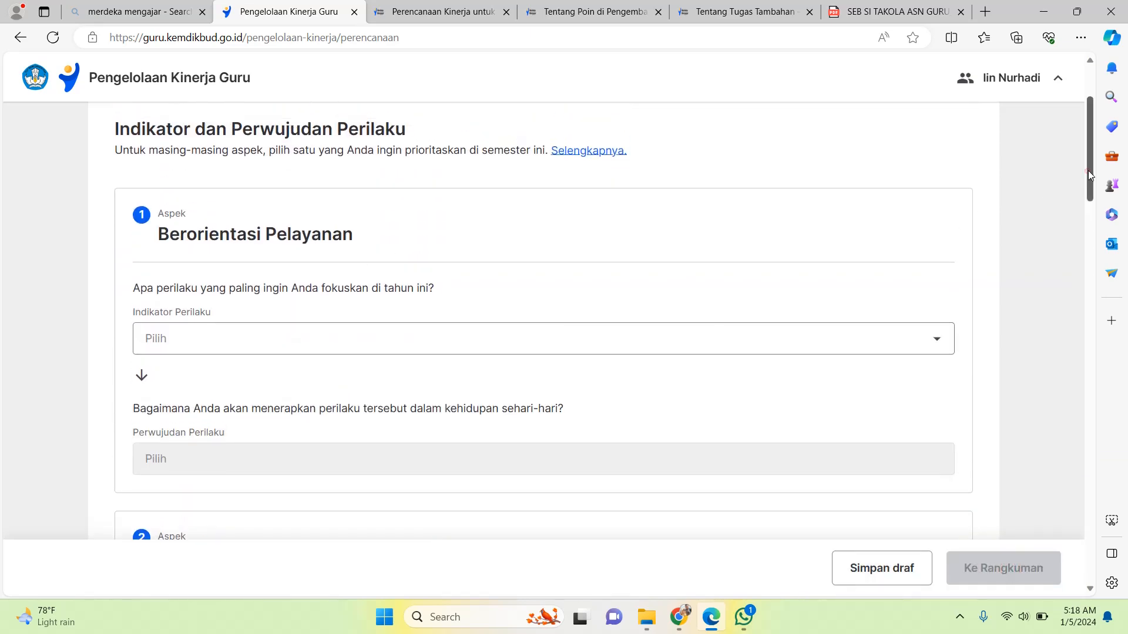
Step: For Berorientasi Pelayanan, choose indicator "Memahami kebutuhan peserta didik dan berusaha memenuhinya" and Perwujudan "Melayani peserta didik sesuai hasil asesmen awal peserta didik"
drag(1088, 170, 1085, 192)
click(937, 223)
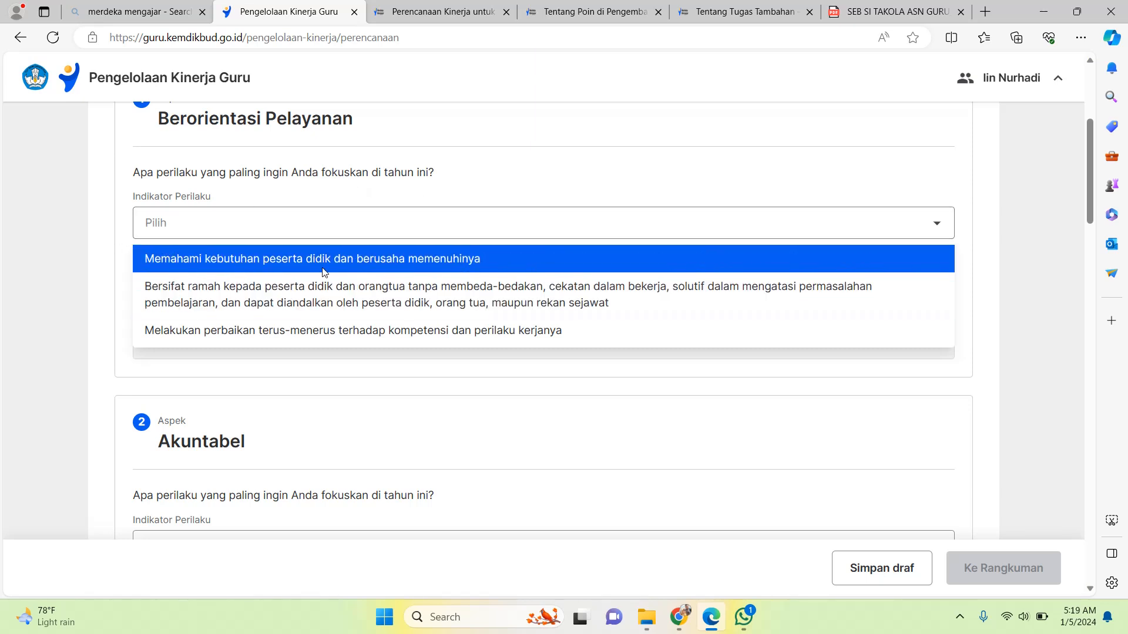
click(450, 262)
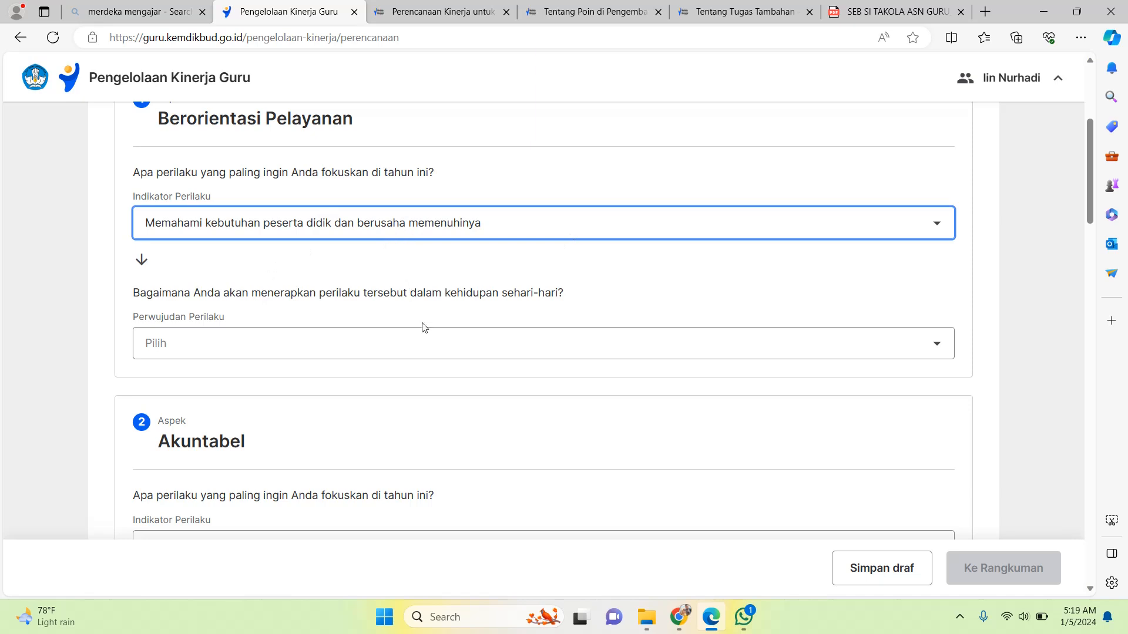
click(397, 343)
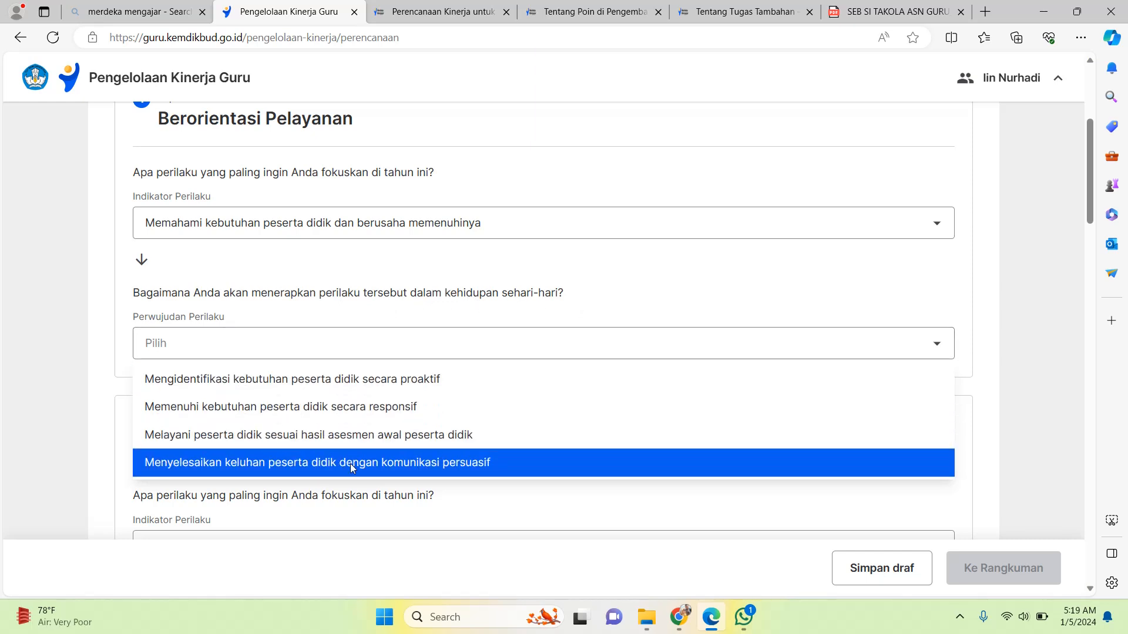
click(402, 438)
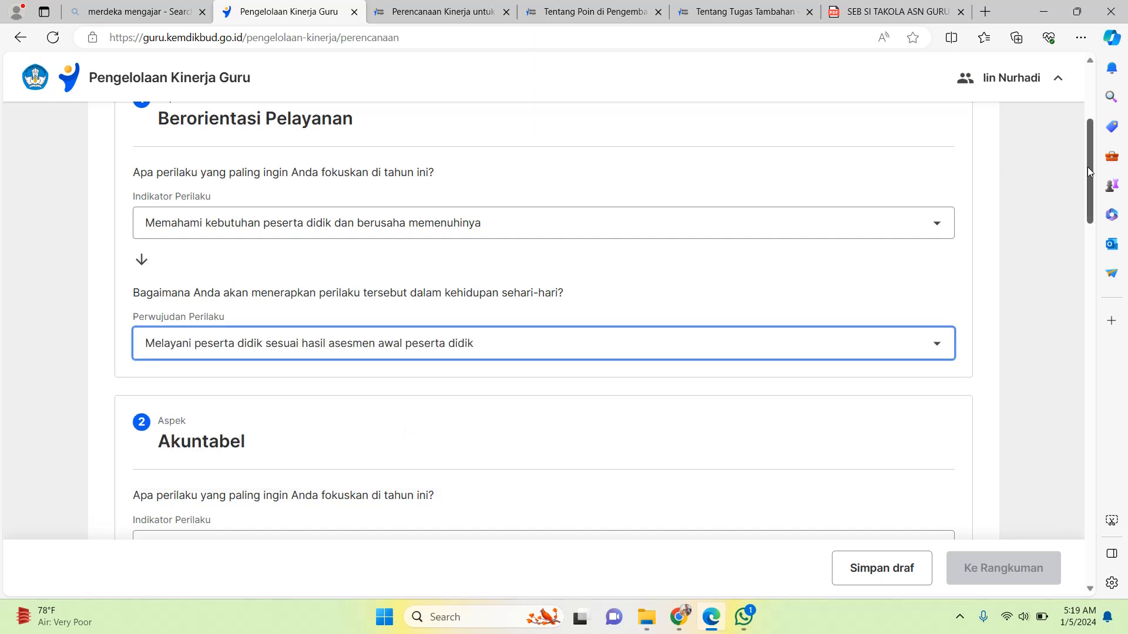
Step: For Akuntabel, choose indicator "Melaksanakan tugas dengan jujur, bertanggung jawab, cermat, disiplin, dan berintegritas tinggi" and Perwujudan "Melaksanakan pekerjaan sesuai dengan ketentuan"
drag(1087, 167, 1089, 227)
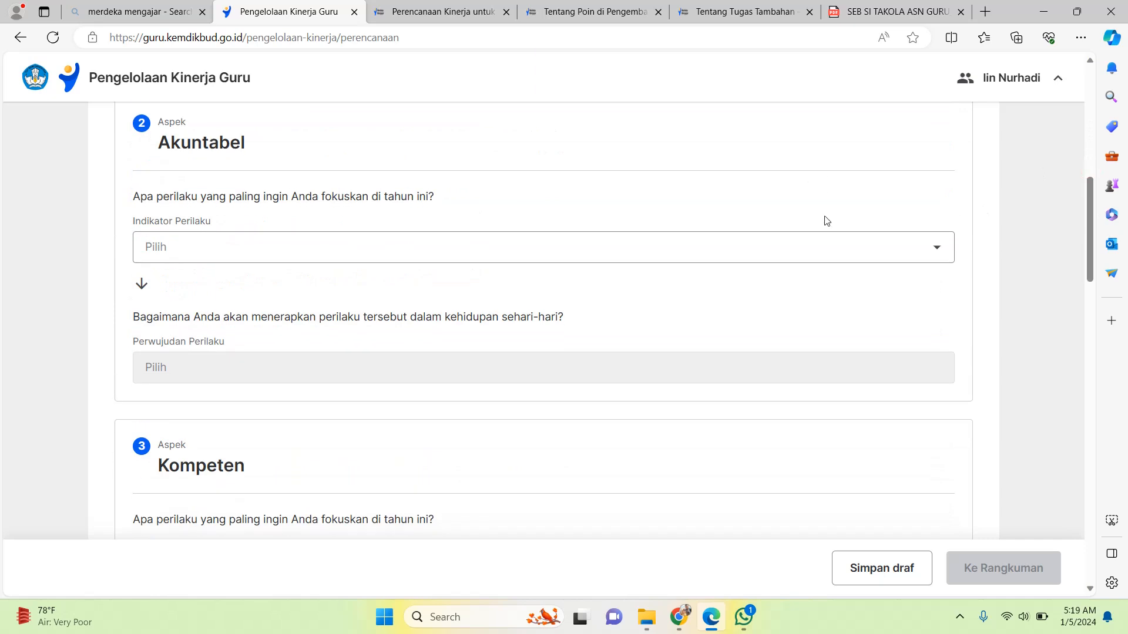
click(825, 243)
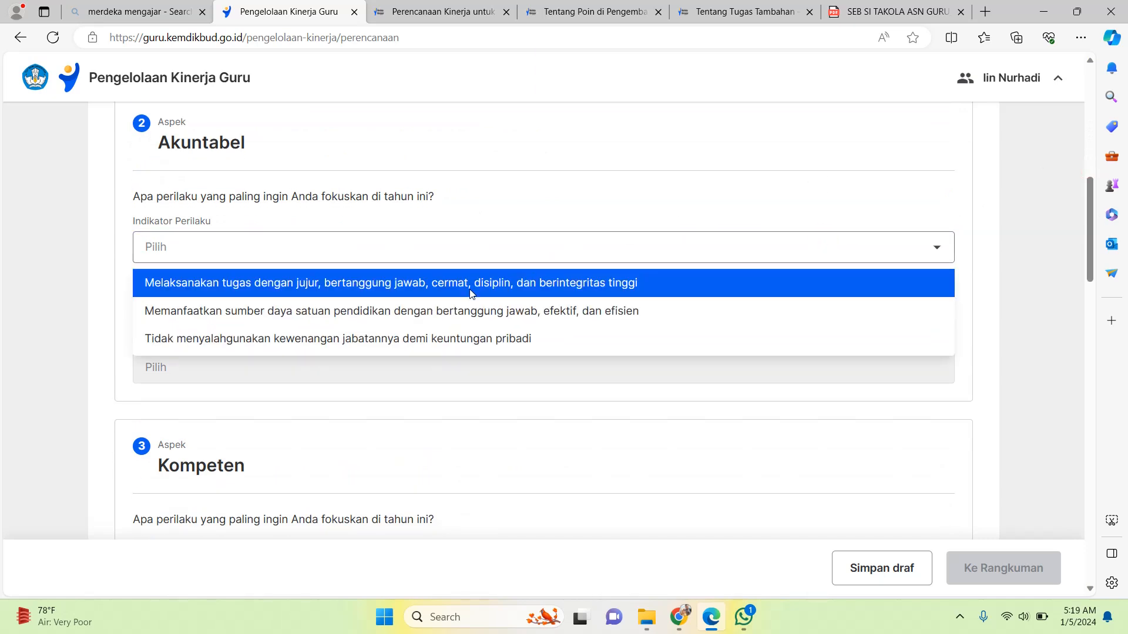
click(401, 283)
click(310, 365)
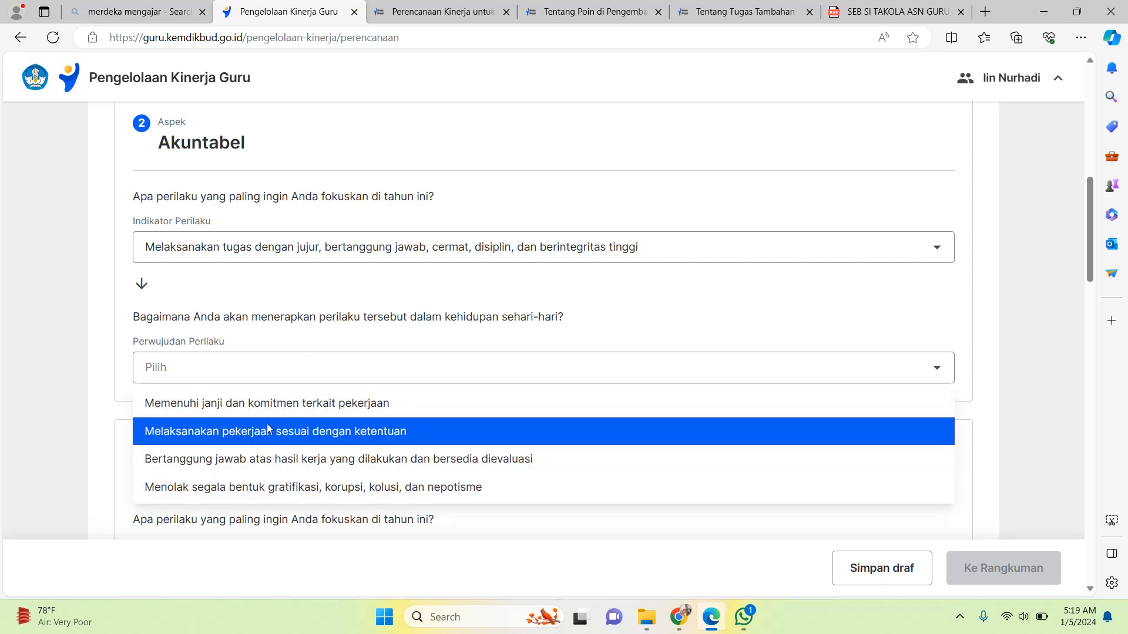
click(333, 432)
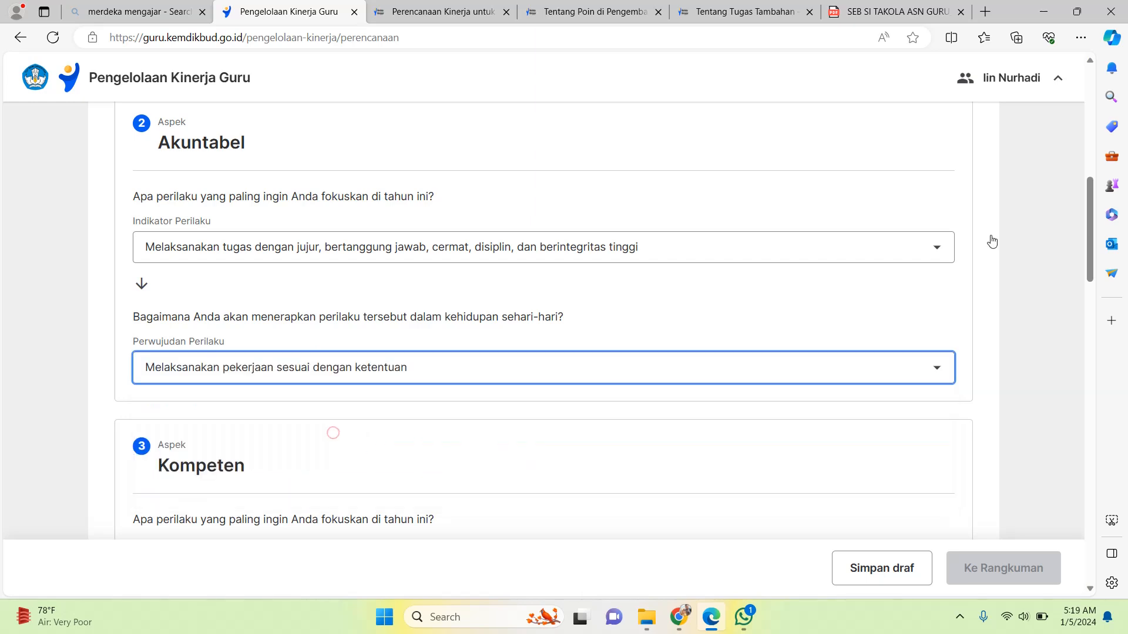
Step: For Kompeten, choose indicator "Membantu peserta didik, rekan sejawat, dan orang lain untuk saling belajar" and Perwujudan "Memberikan kesempatan orang lain untuk menyampaikan pendapat"
scroll(1095, 213, down, 1)
scroll(1095, 212, down, 5)
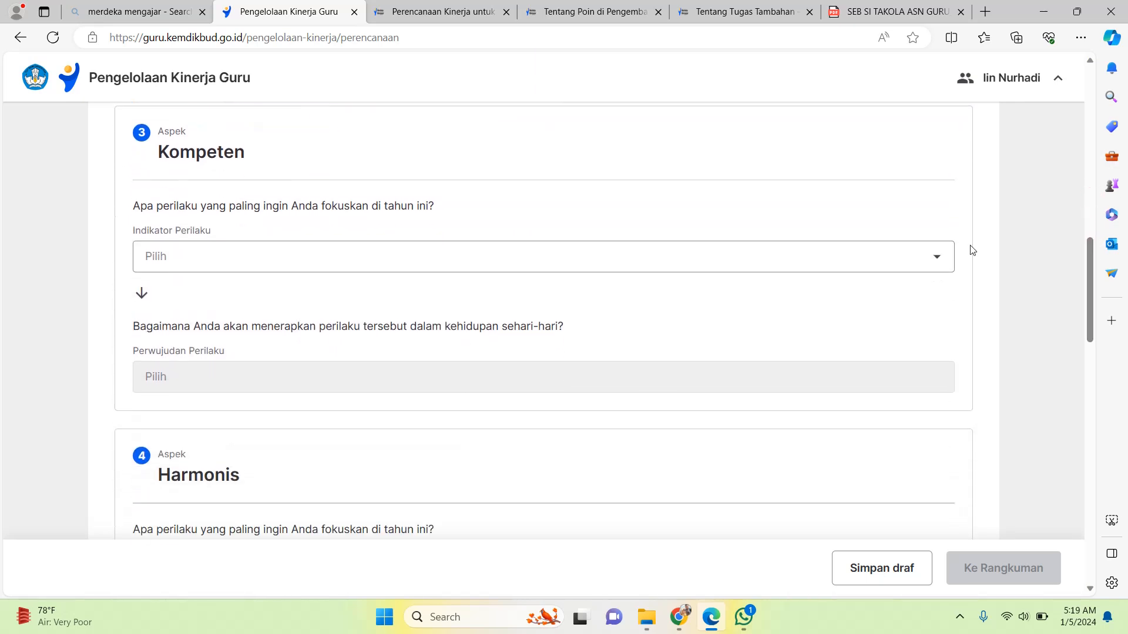
click(764, 257)
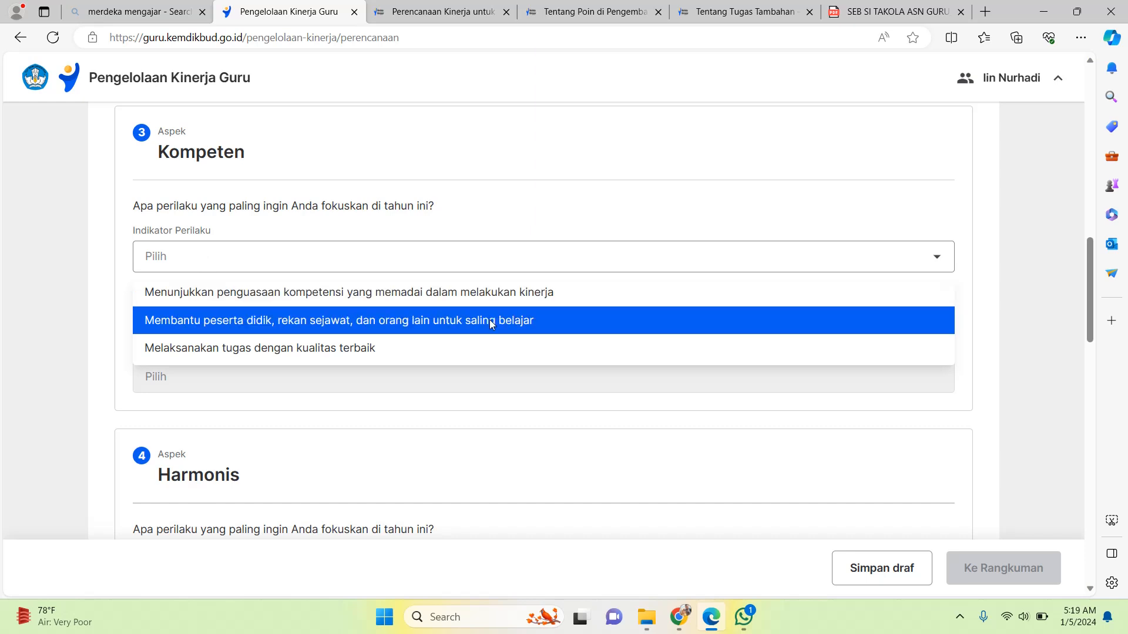
click(248, 320)
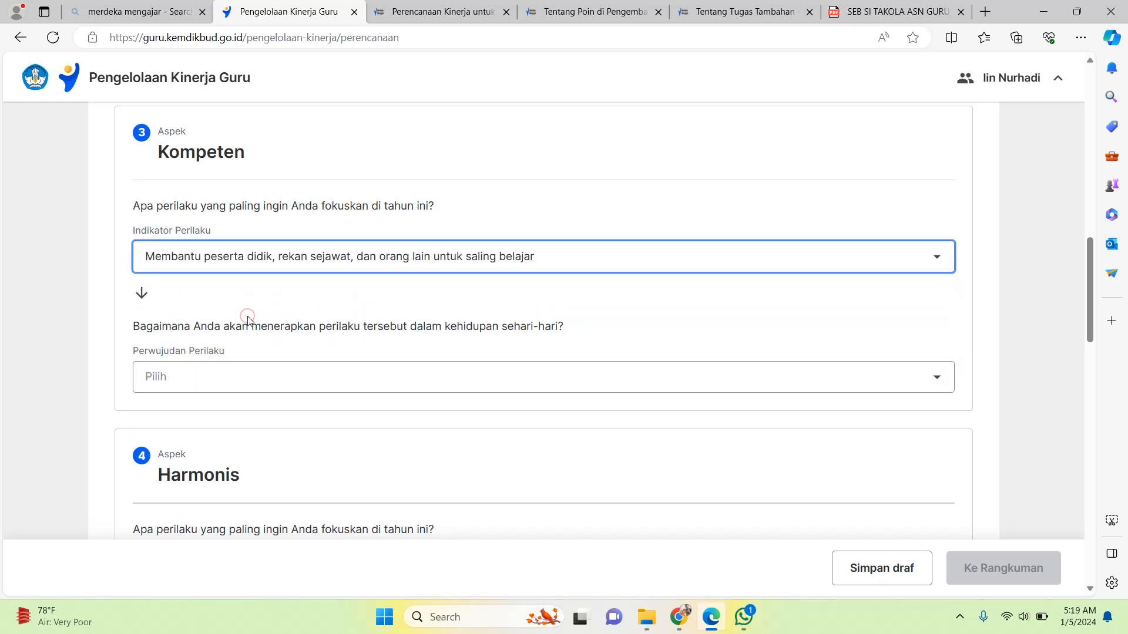
click(241, 375)
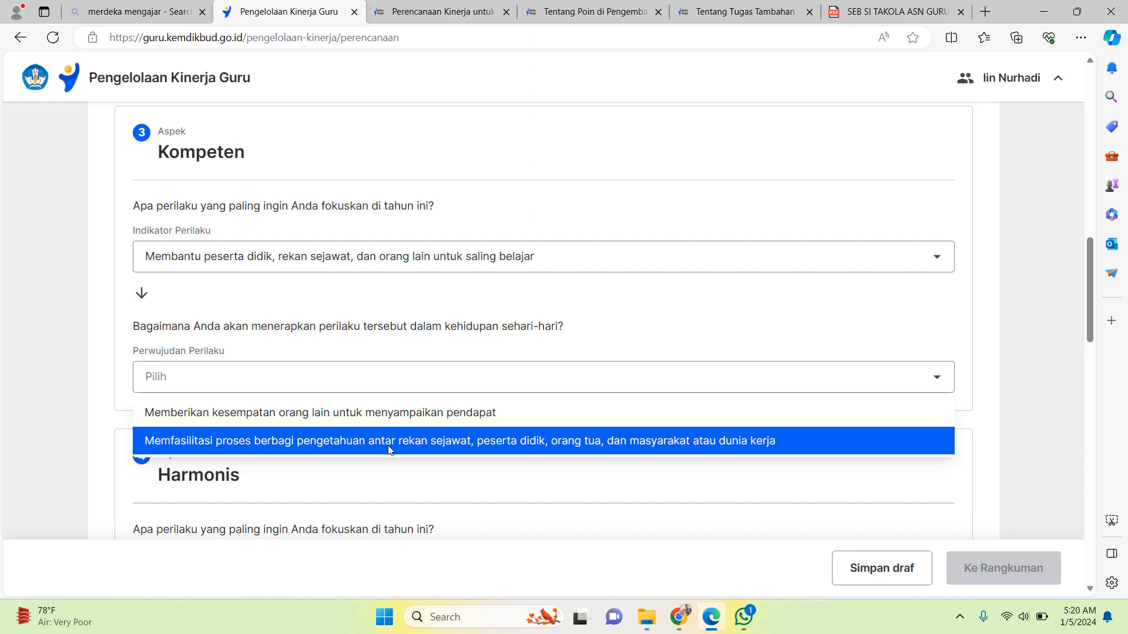
click(383, 413)
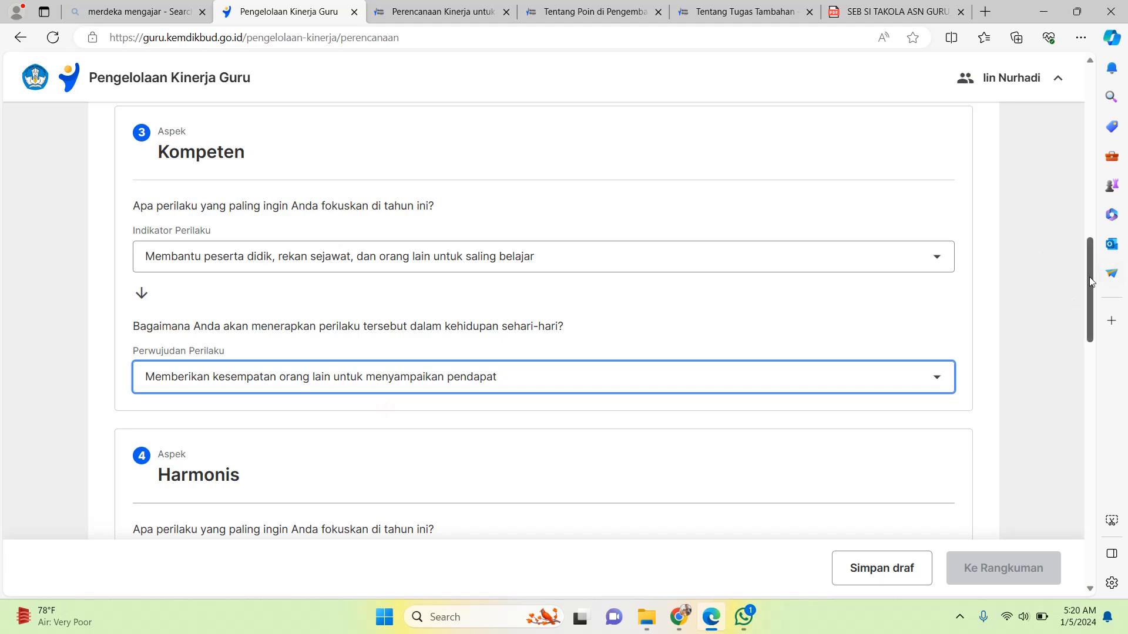
Step: For Harmonis, choose indicator "Mampu membangun lingkungan pembelajaran yang kondusif" and Perwujudan "Berinteraksi dengan rekan kerja, atasan, peserta didik... dengan sopan dan menjunjung tinggi etika"
scroll(1093, 335, down, 4)
scroll(1093, 341, up, 1)
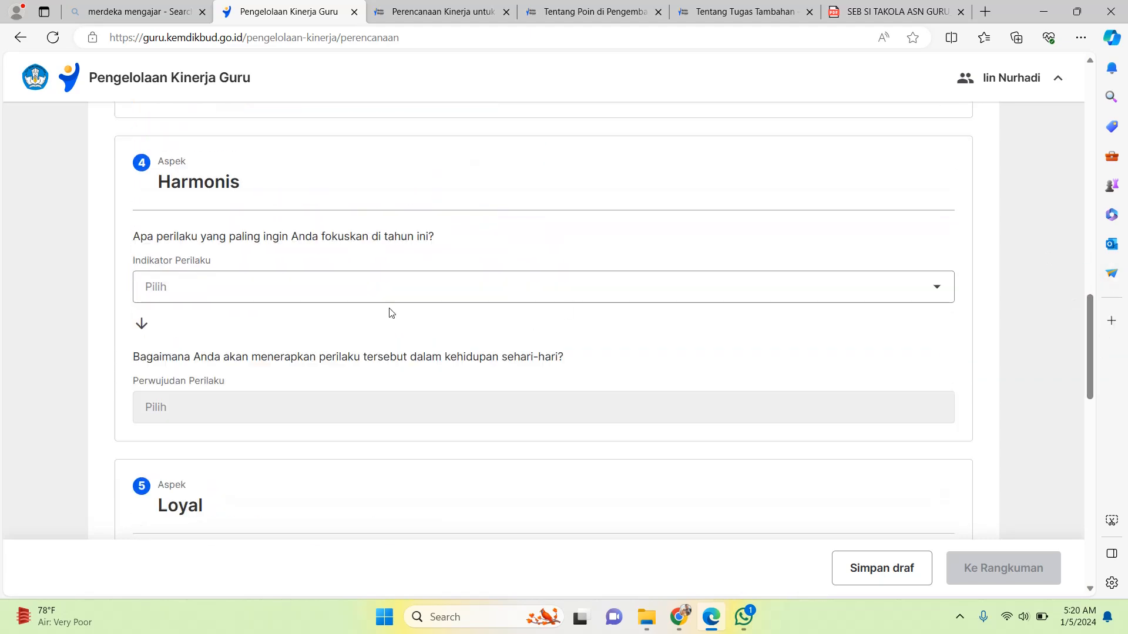
click(389, 293)
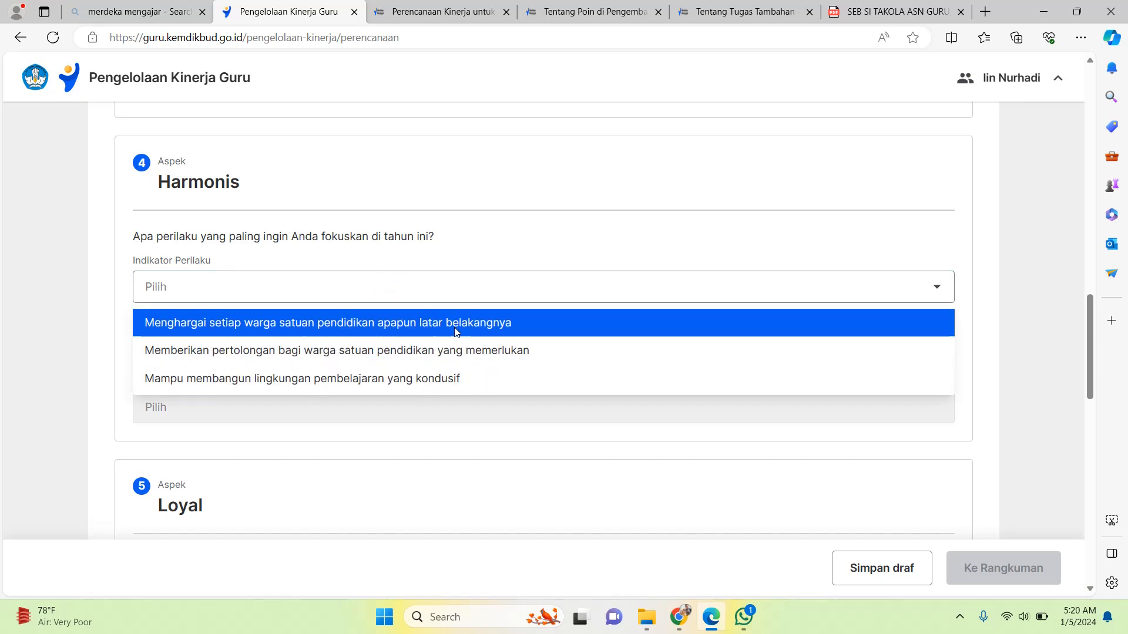
click(441, 379)
click(903, 412)
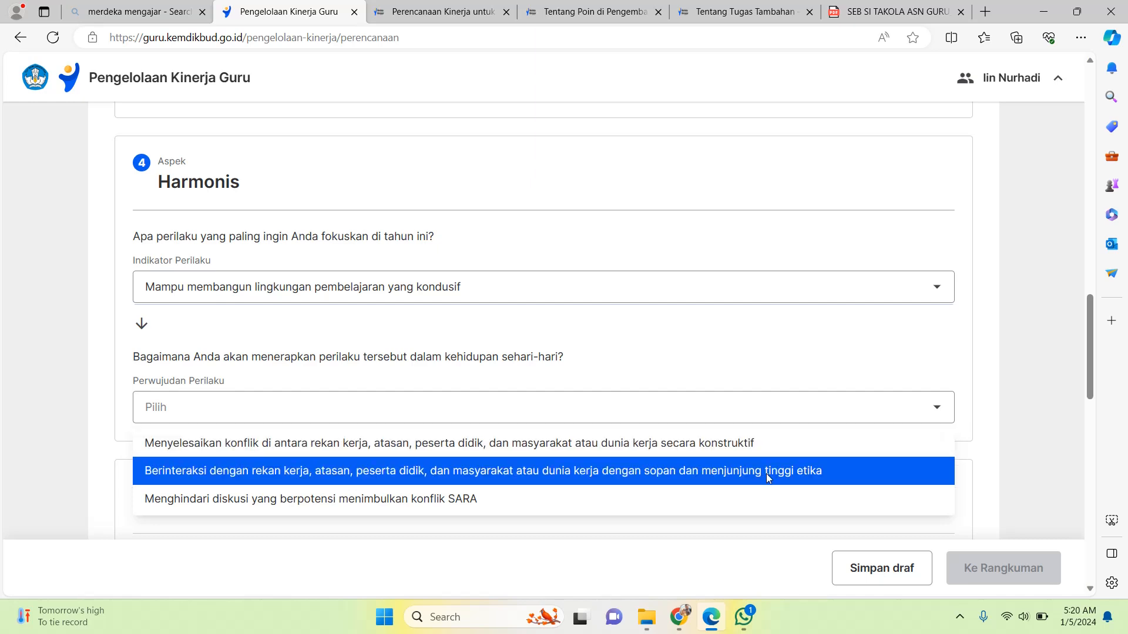
click(735, 472)
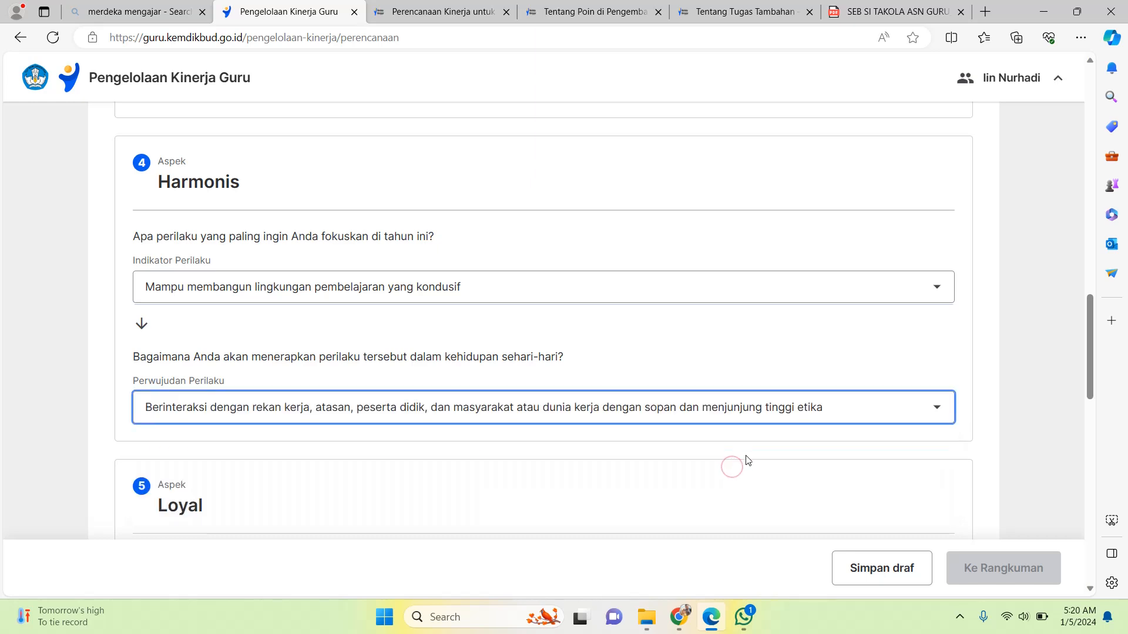
Step: For Loyal, choose indicator "Menjaga nama baik satuan pendidikan, sesama guru, dan peserta didik..." and Perwujudan "Bersikap dan berperilaku yang melindungi nama baik serta citra..."
drag(1090, 320, 1101, 396)
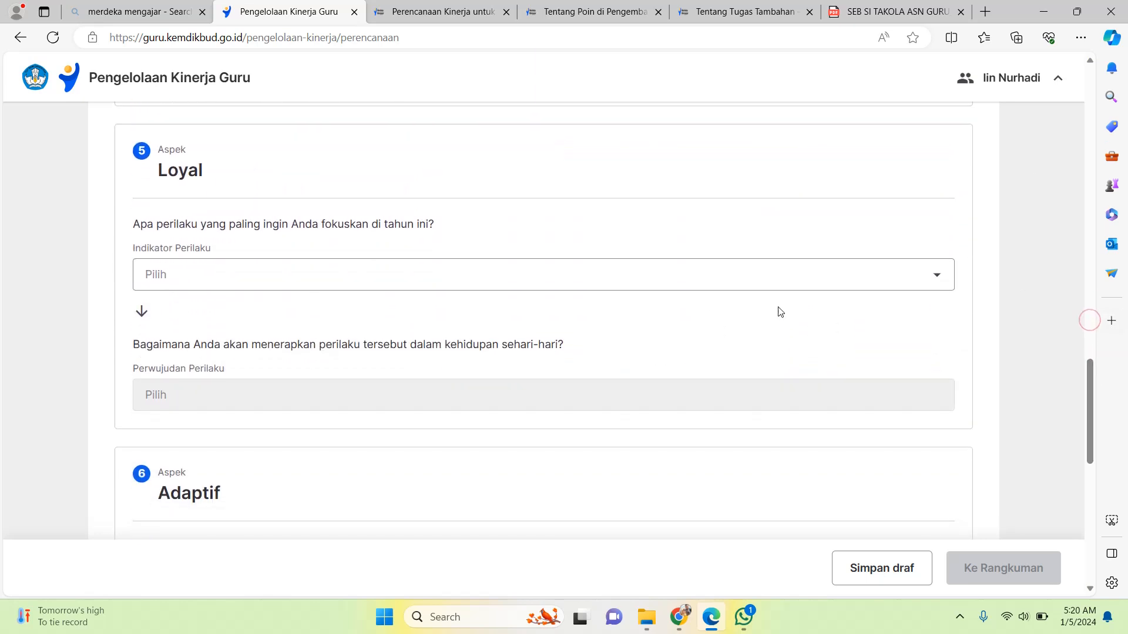
click(675, 274)
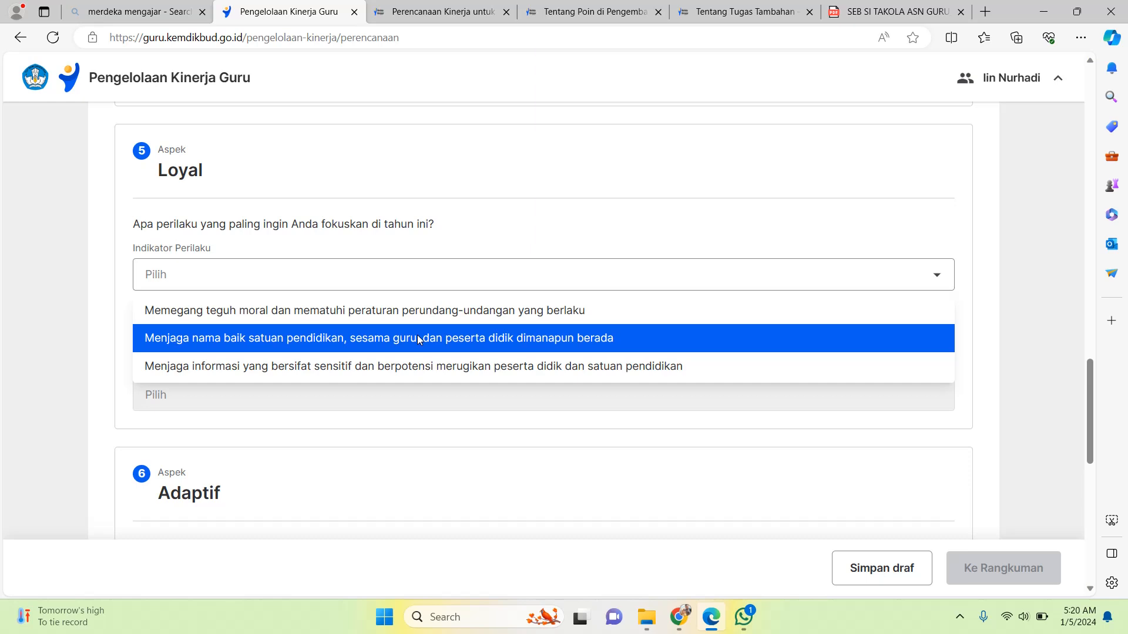
click(417, 338)
click(410, 386)
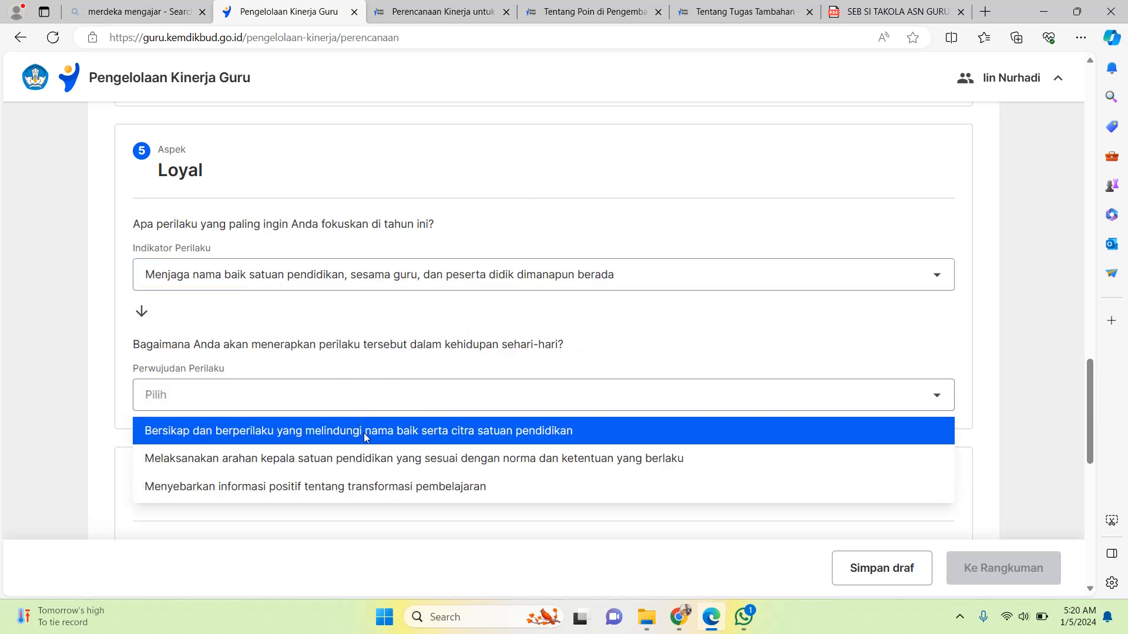
click(415, 432)
Step: For Adaptif, choose indicator "Terus berinovasi dan mengembangkan kreativitas untuk memajukan satuan pendidikan" and Perwujudan "Memanfaatkan teknologi informasi untuk mendukung pekerjaan"
scroll(1088, 418, down, 5)
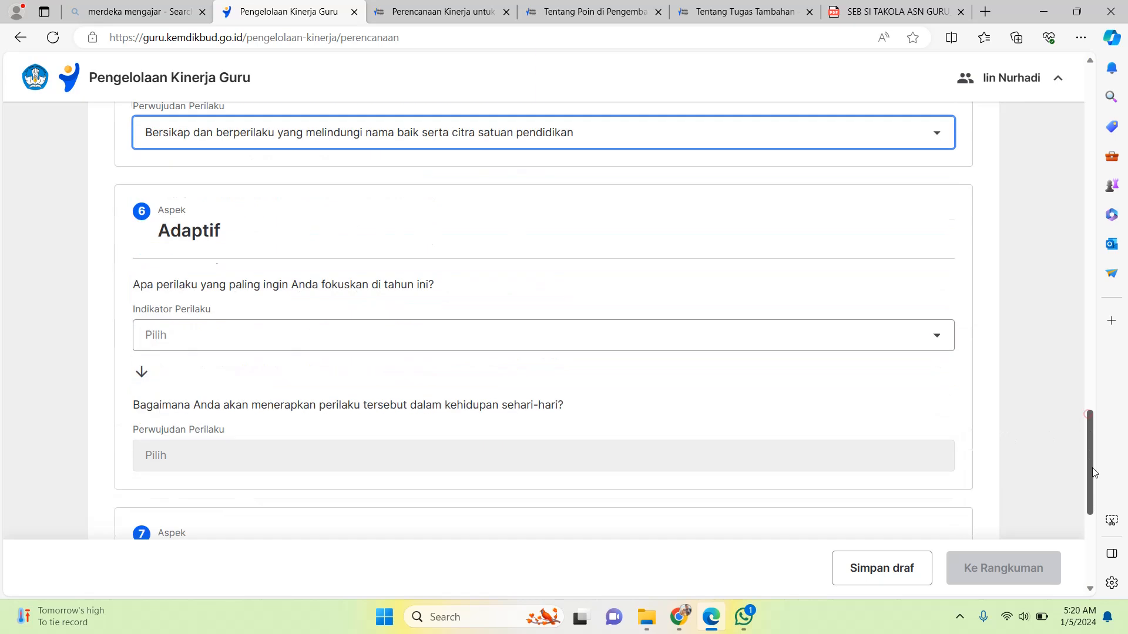
click(441, 229)
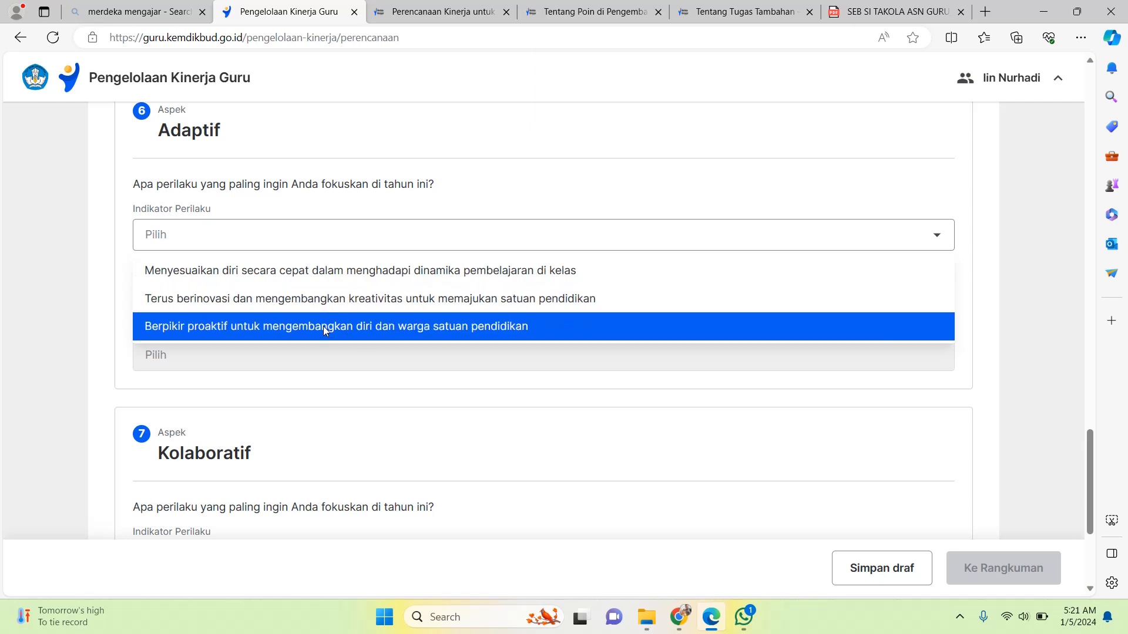
click(328, 305)
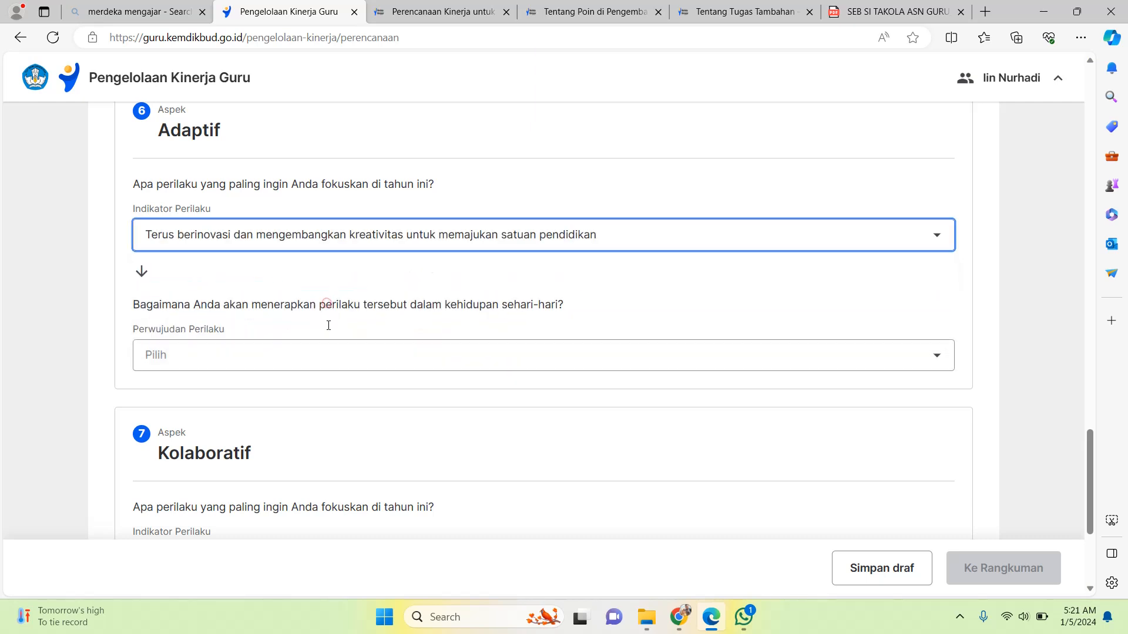
click(327, 347)
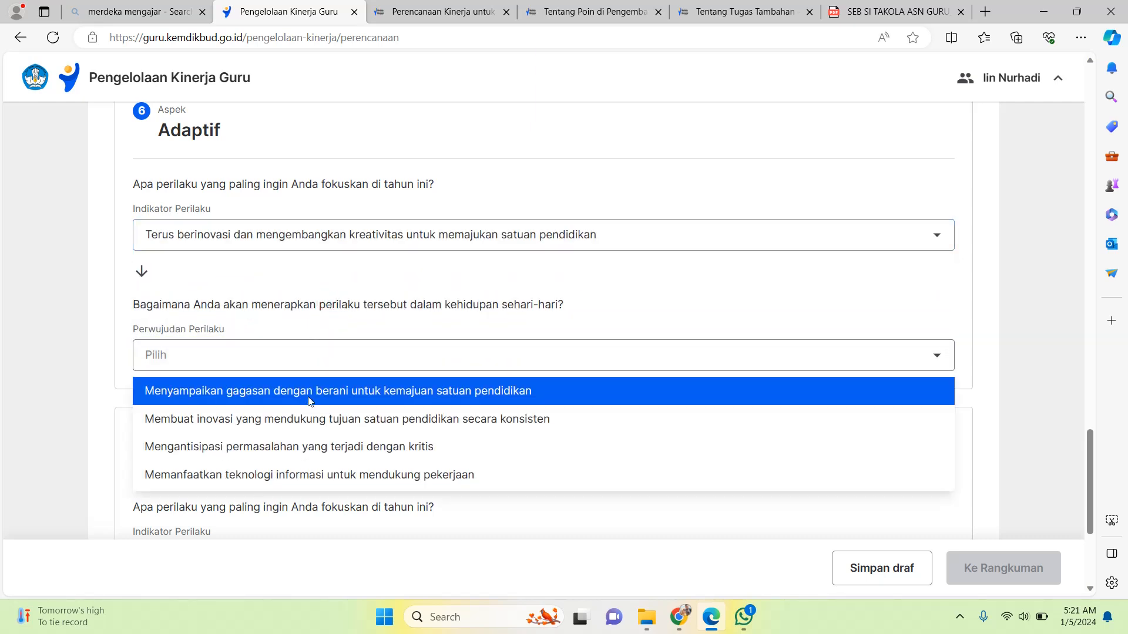
click(332, 476)
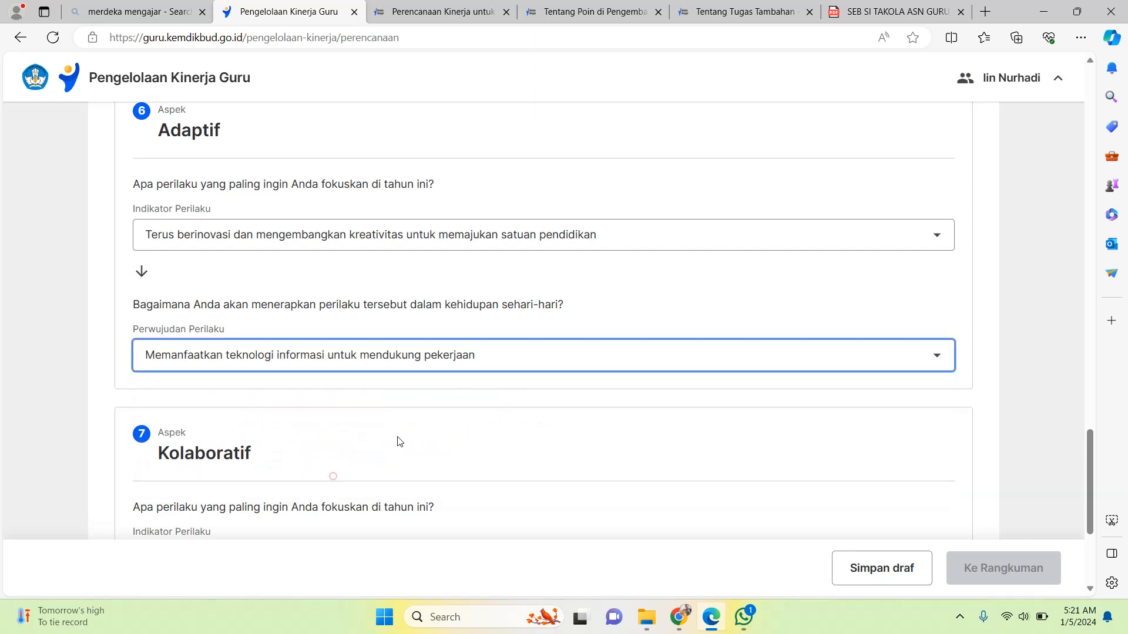
Step: For Kolaboratif, choose indicator "Bekerja sama secara terbuka dalam menghasilkan dampak pembelajaran..." and Perwujudan "Bersinergi dengan peserta didik, rekan sejawat... dalam menyelesaikan tugas"
click(1087, 471)
click(320, 322)
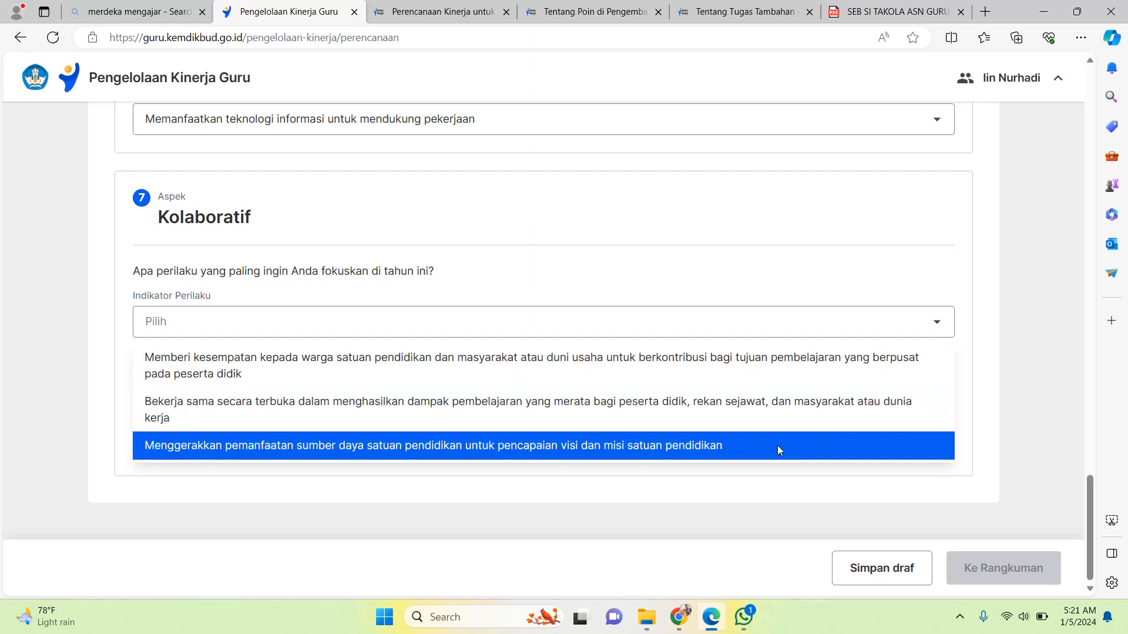
click(749, 403)
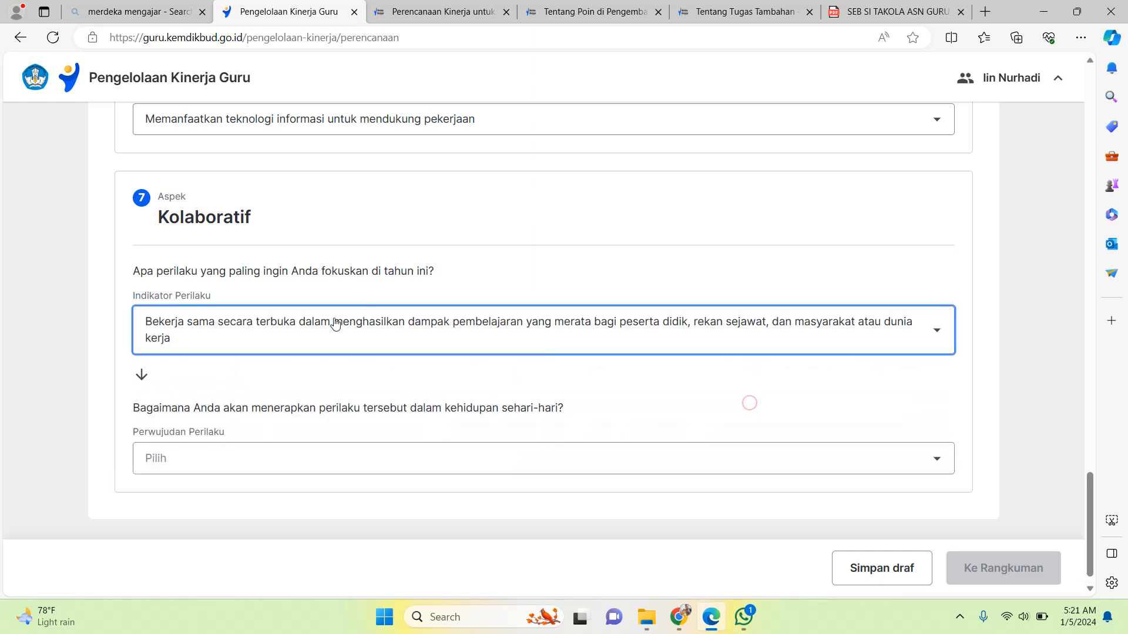
click(292, 459)
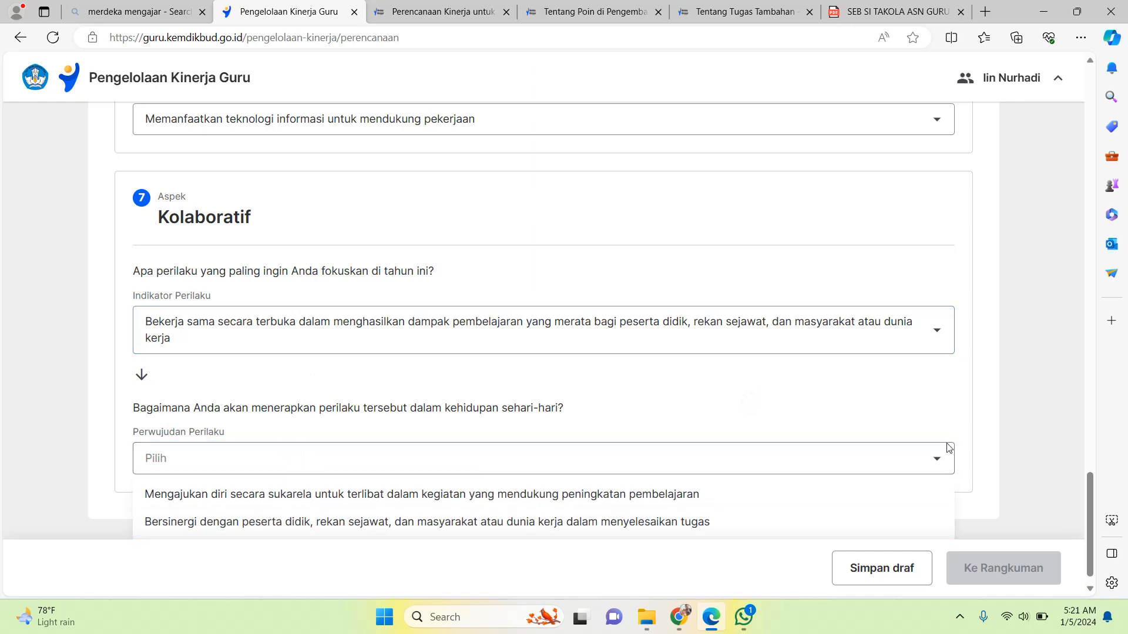
drag(1087, 508, 1088, 564)
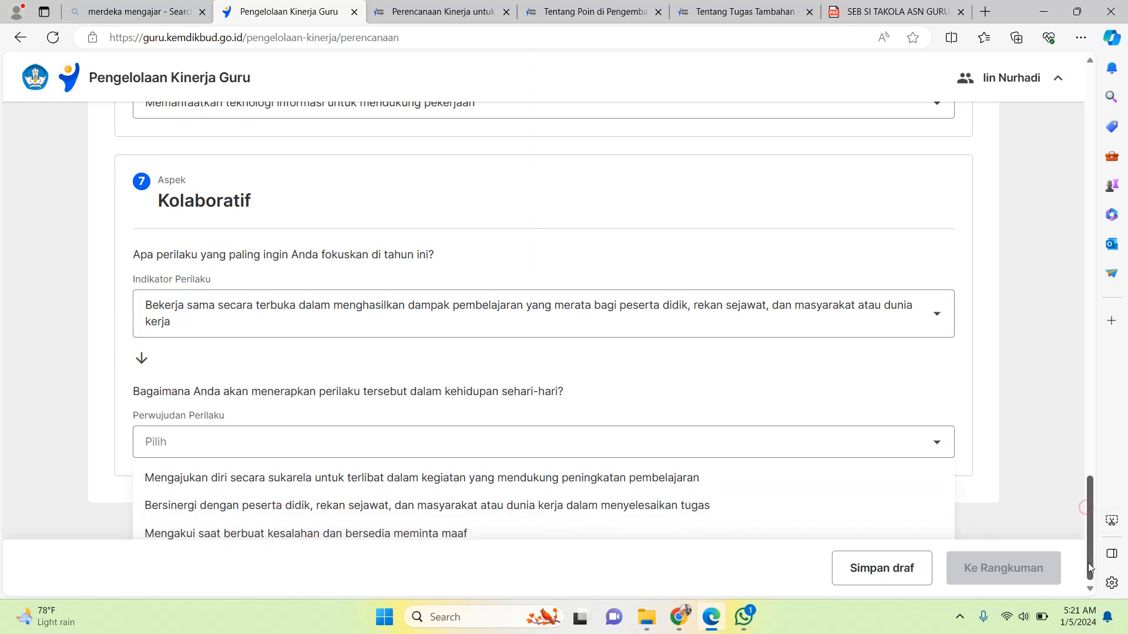
click(447, 508)
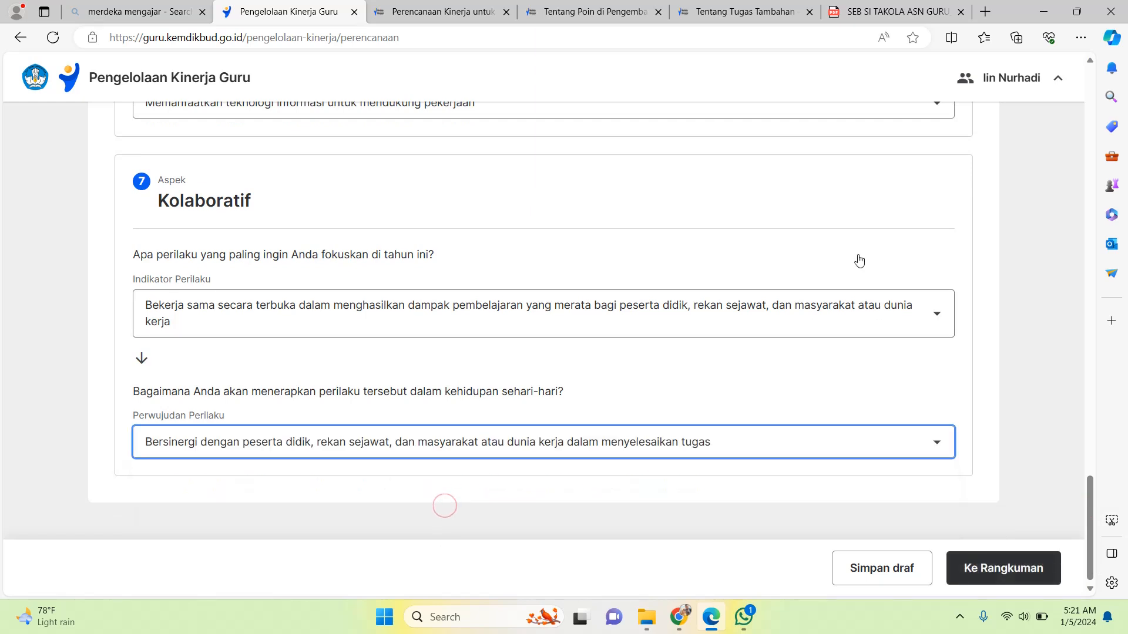
Step: Continue to the Rangkuman and review the Hasil Kerja Utama entries with their targets and supporting evidence
click(1021, 569)
scroll(763, 149, up, 10)
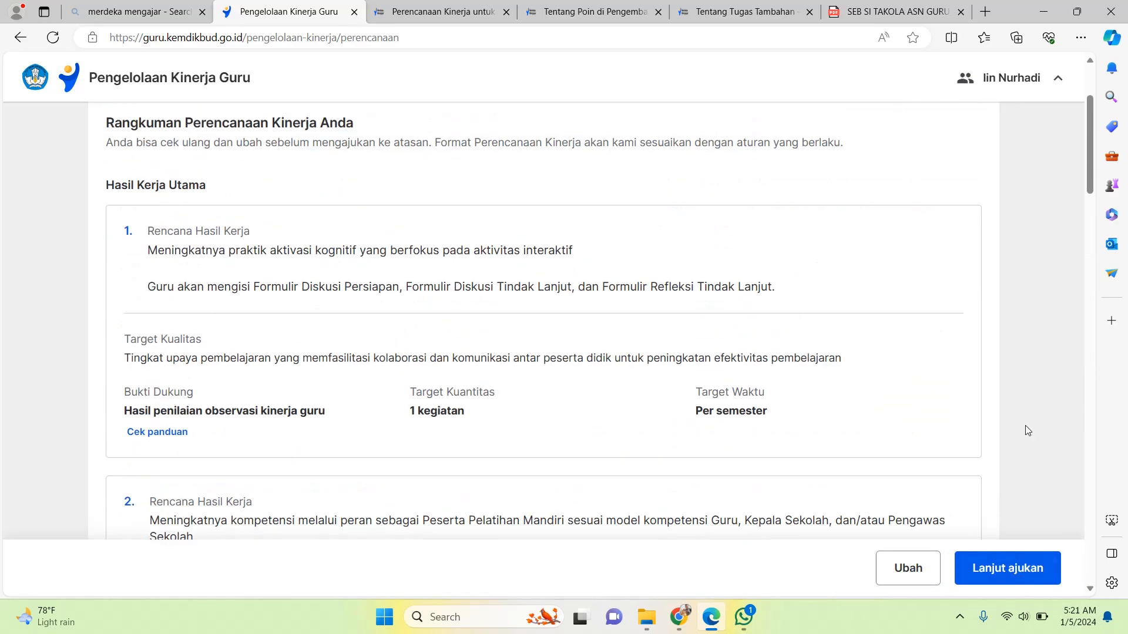
drag(1084, 150, 1094, 180)
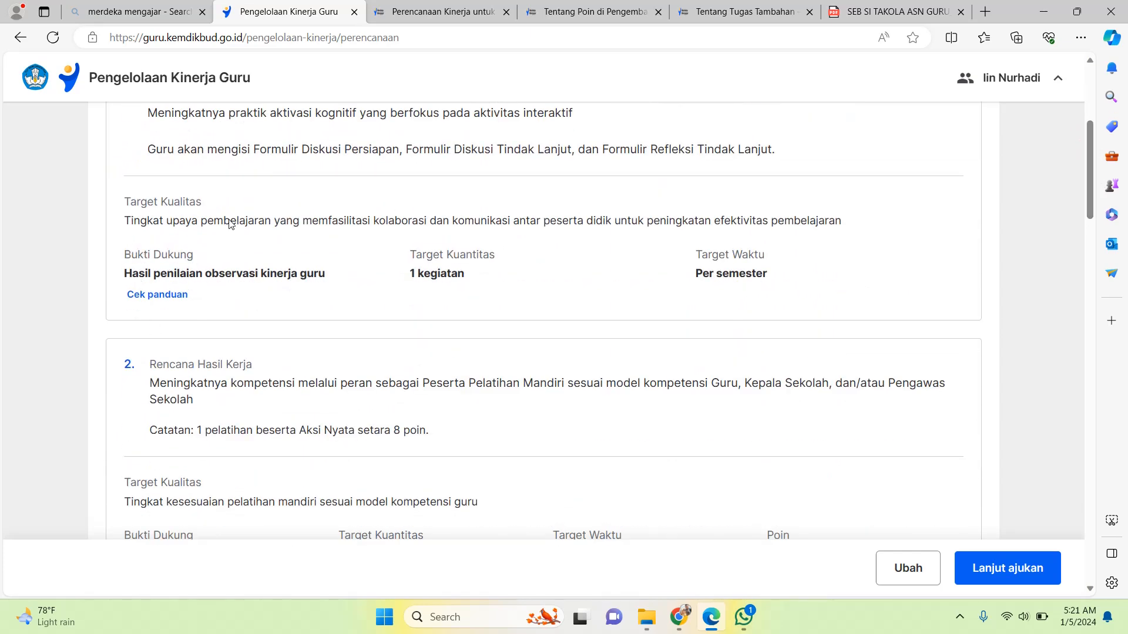
drag(1086, 177, 1107, 269)
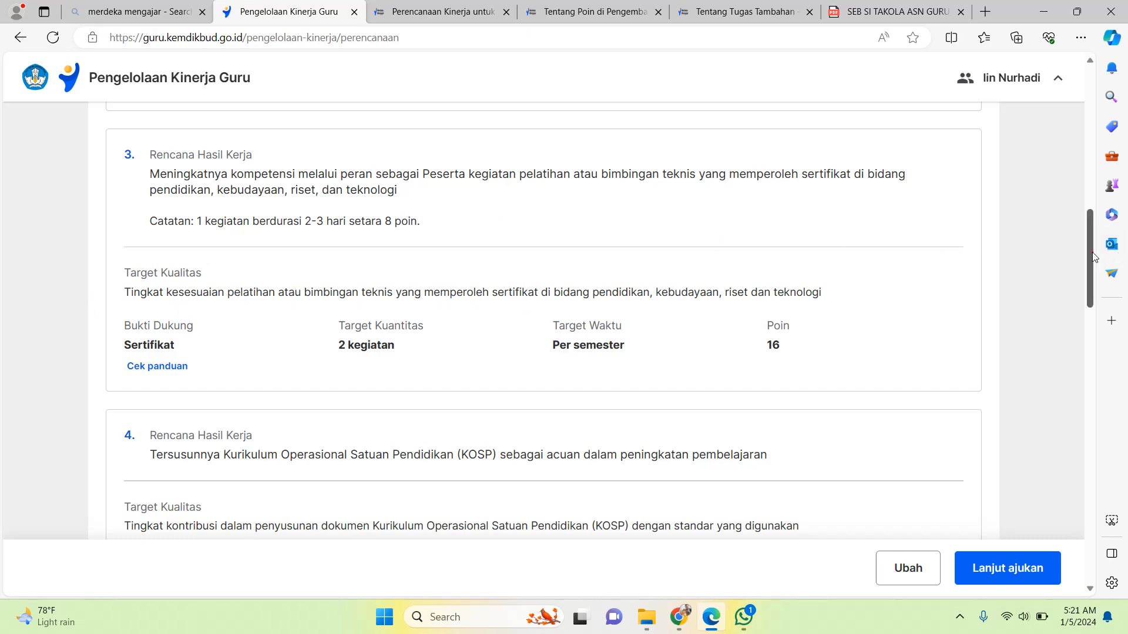
drag(1092, 256, 1093, 299)
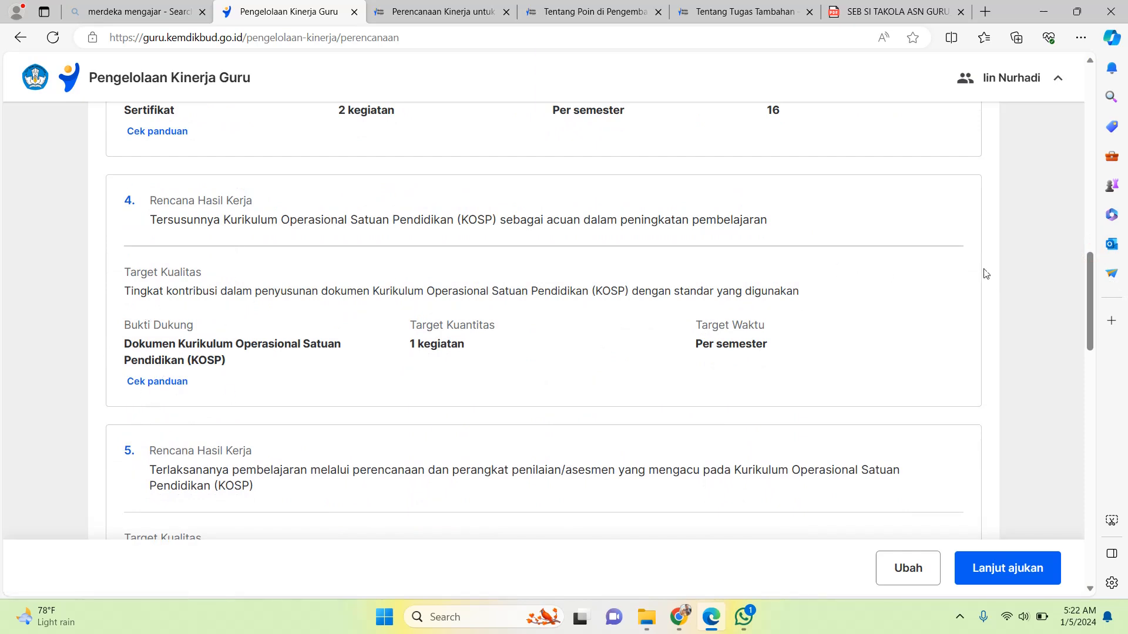
drag(1085, 302, 1095, 369)
scroll(1094, 368, down, 1)
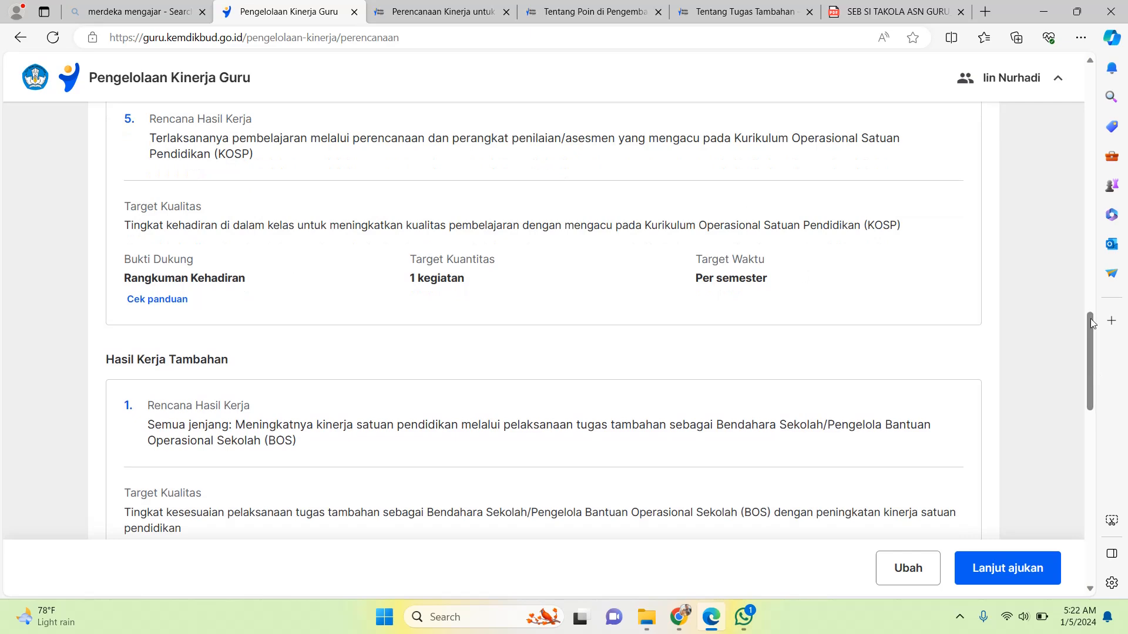
Step: Review the Hasil Kerja Tambahan entries and the Perilaku Kerja table in the plan summary
scroll(1087, 341, down, 5)
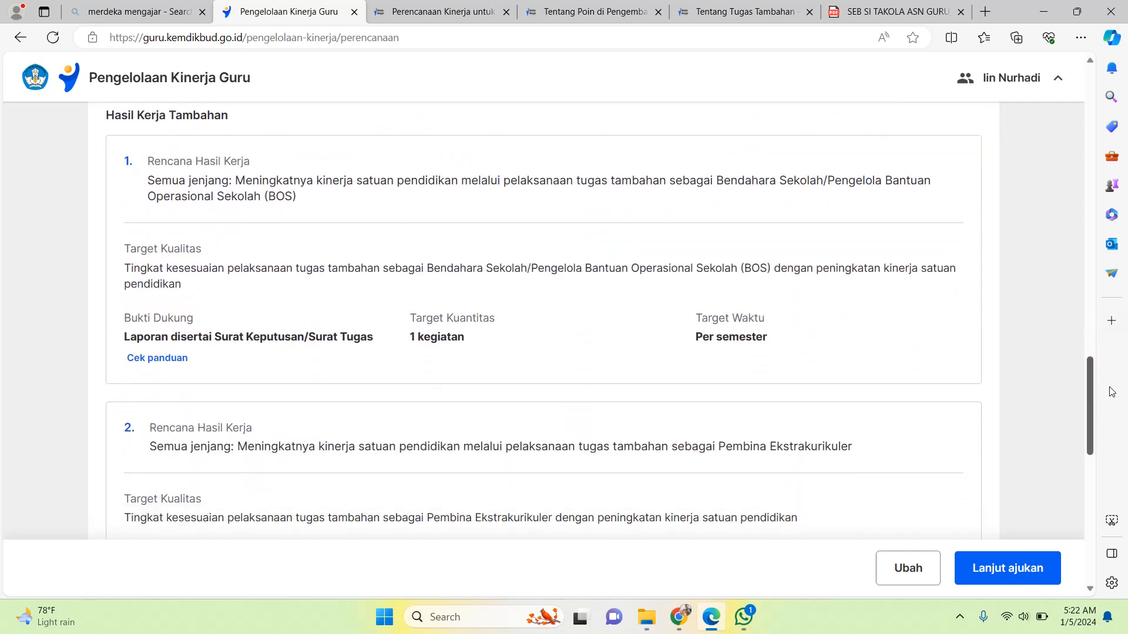
scroll(687, 362, down, 1)
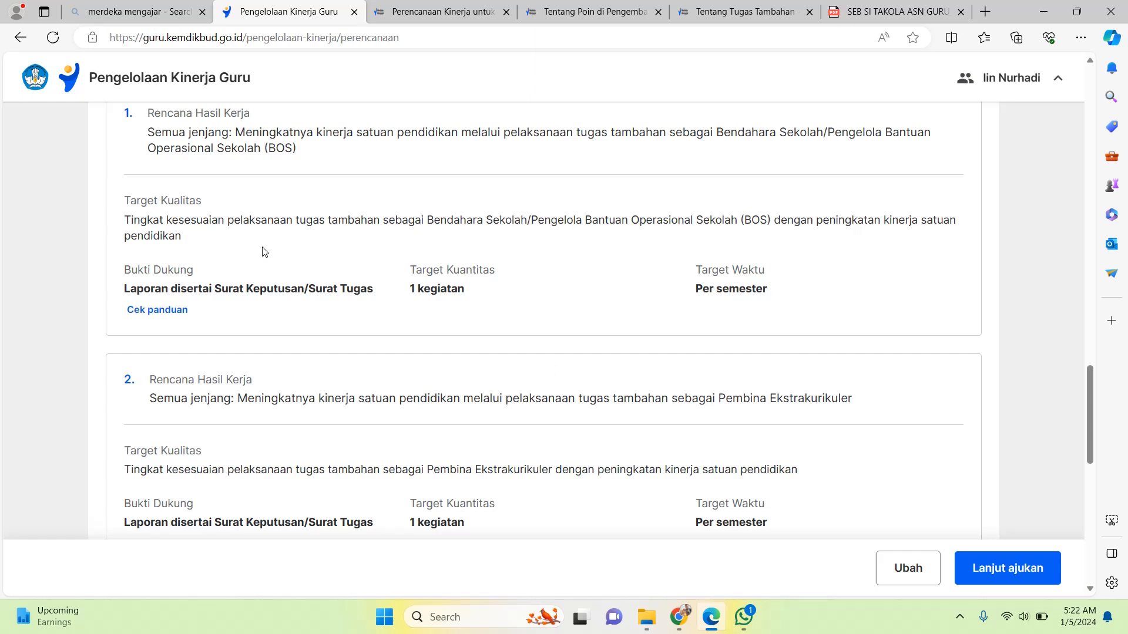
scroll(1102, 403, down, 3)
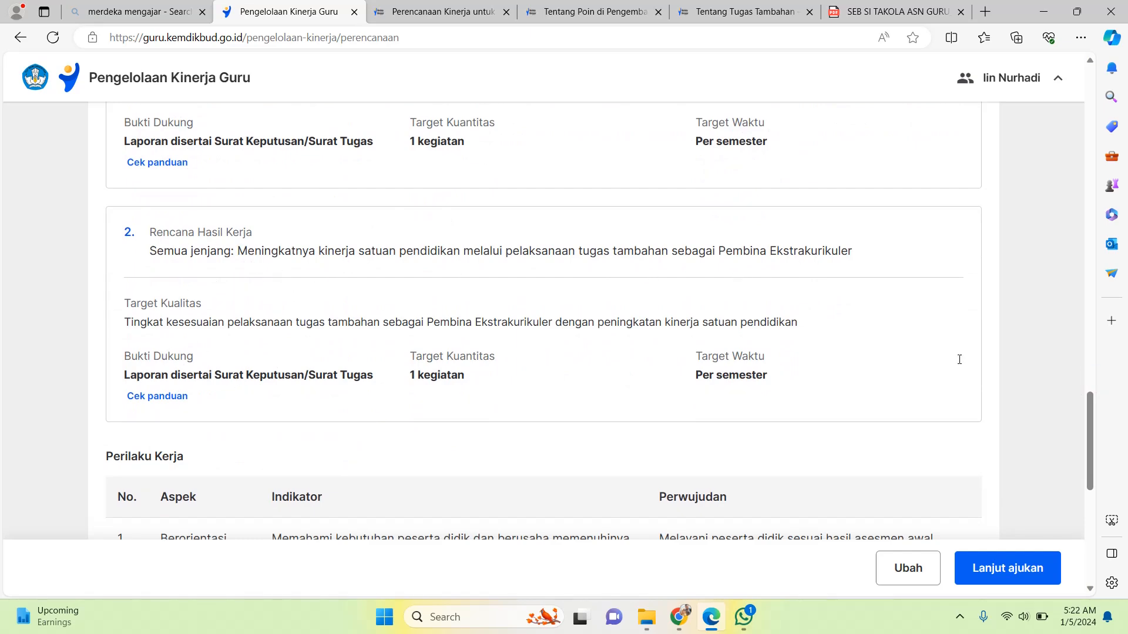
scroll(1088, 421, down, 5)
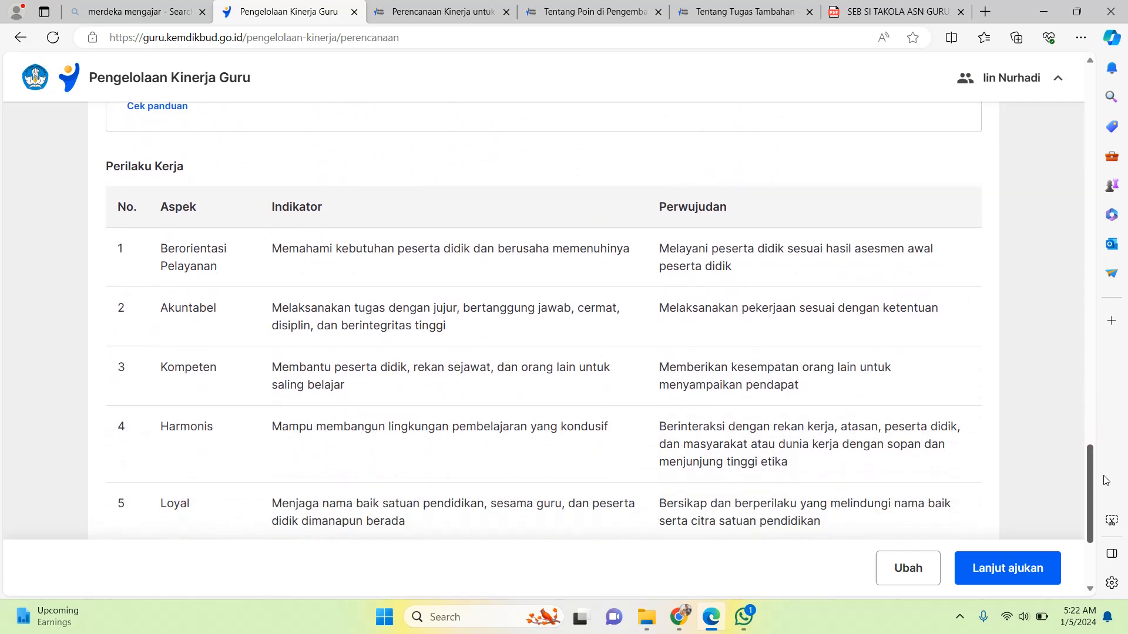
scroll(1106, 480, down, 3)
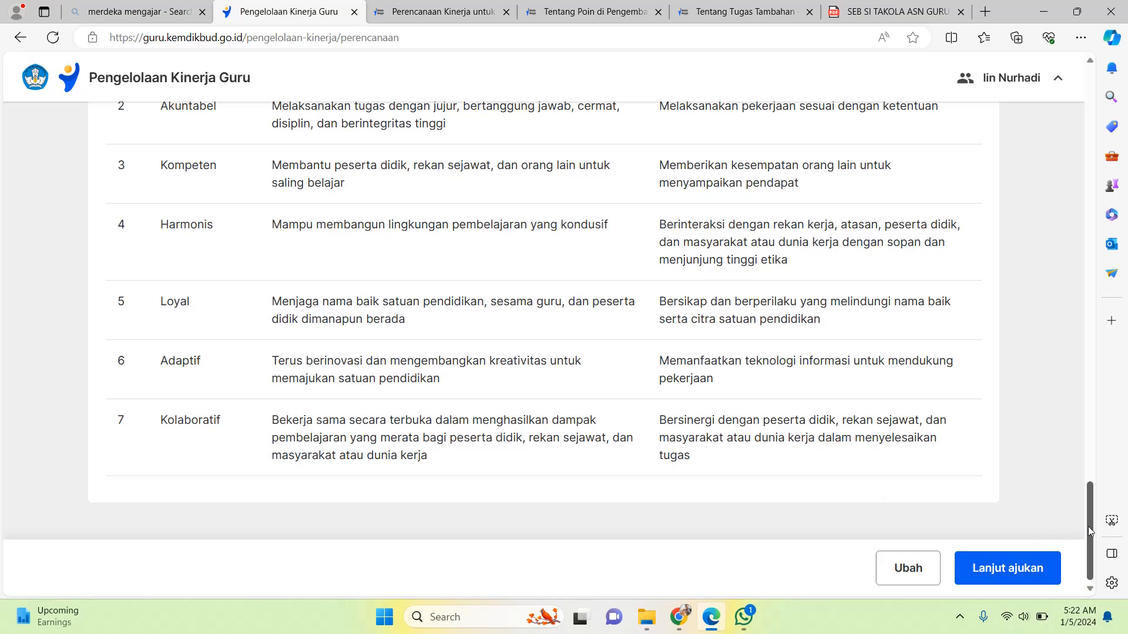
Step: Reopen the performance plan for editing from the summary, returning to Praktik Pembelajaran
drag(1088, 527, 1109, 134)
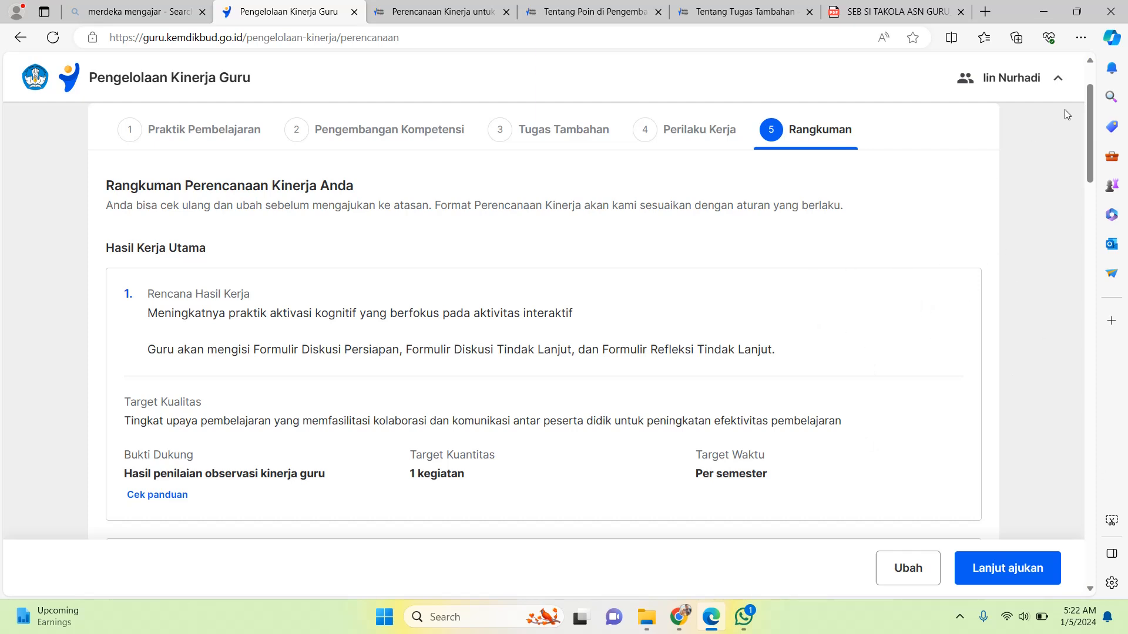
scroll(1085, 93, up, 2)
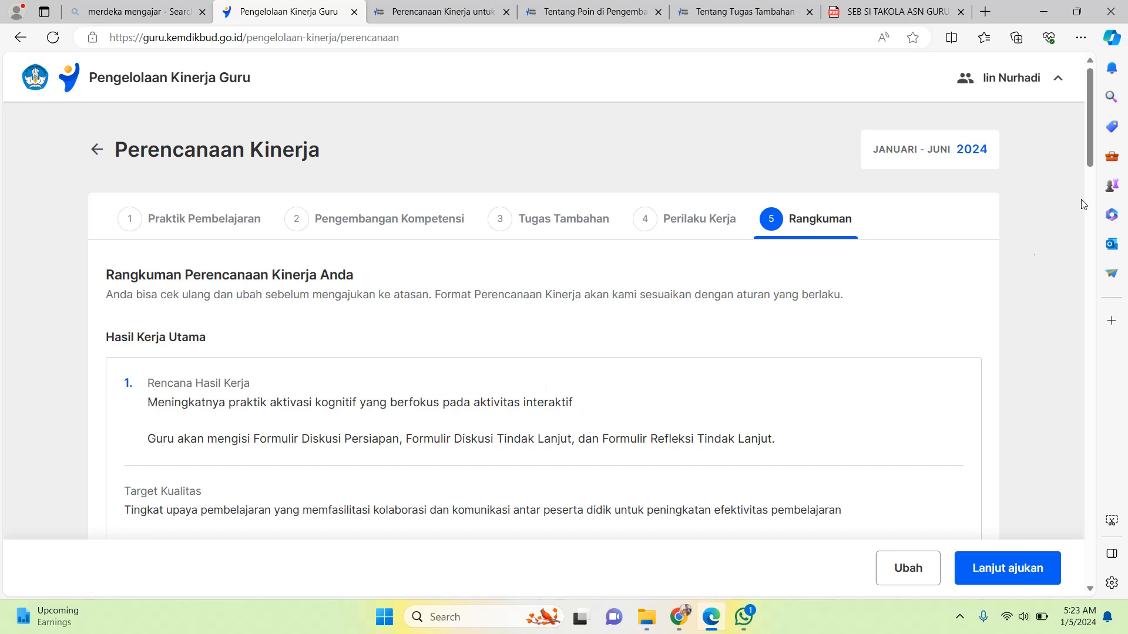
click(903, 582)
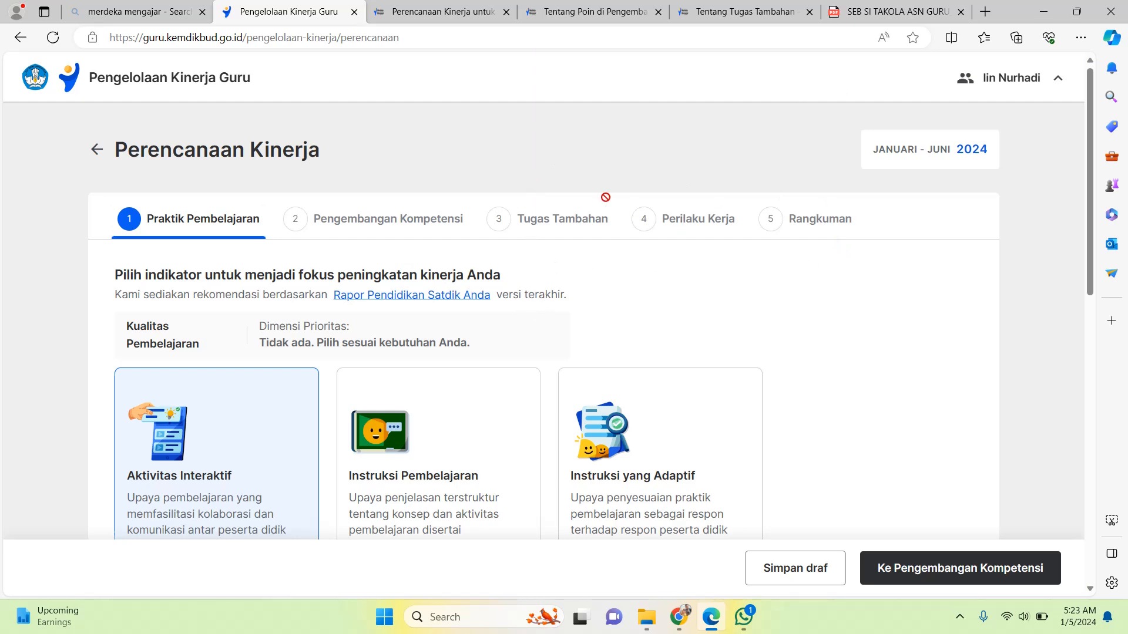
Step: Switch to Chrome with the principal's Merdeka Mengajar account and open Pengelolaan Kinerja, staying on this device
click(1042, 15)
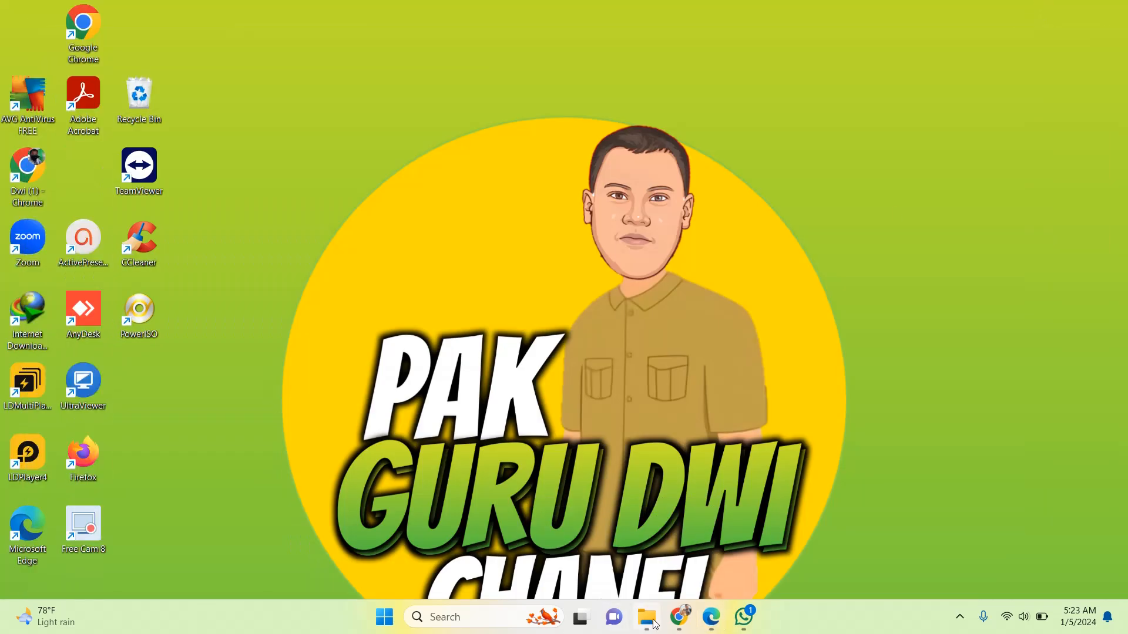
click(679, 617)
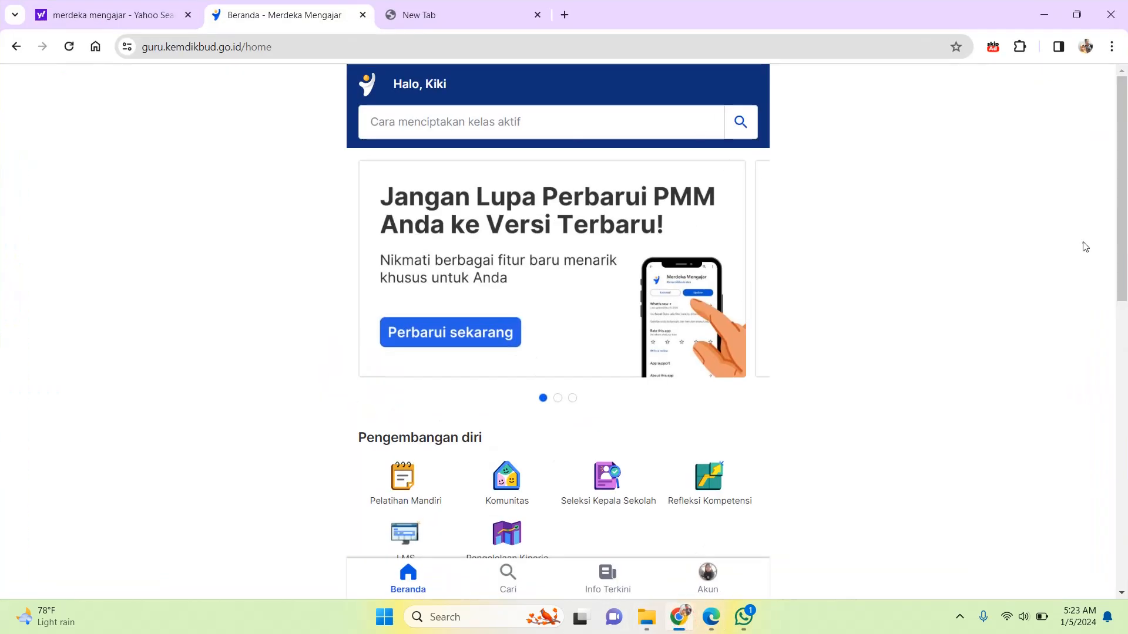
drag(1118, 171, 1126, 279)
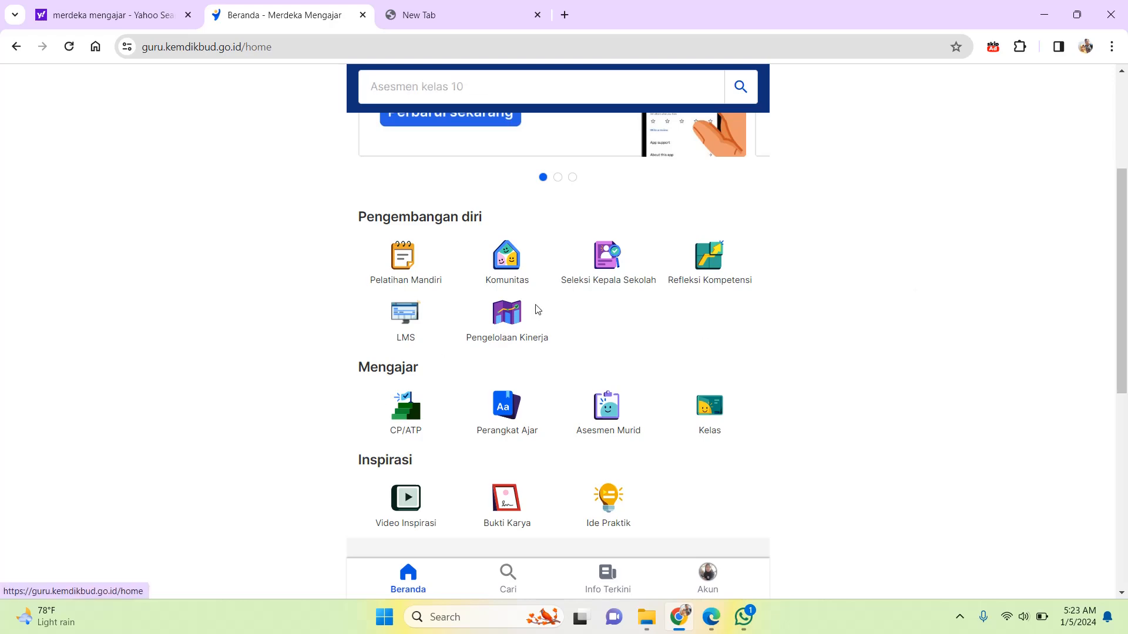
click(510, 323)
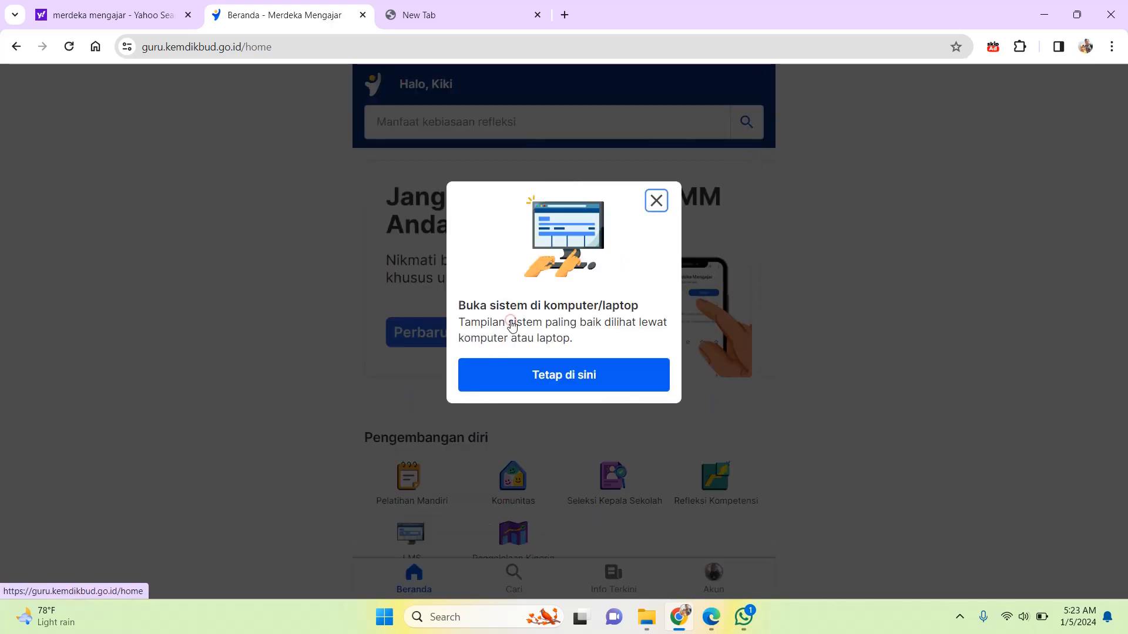
click(517, 377)
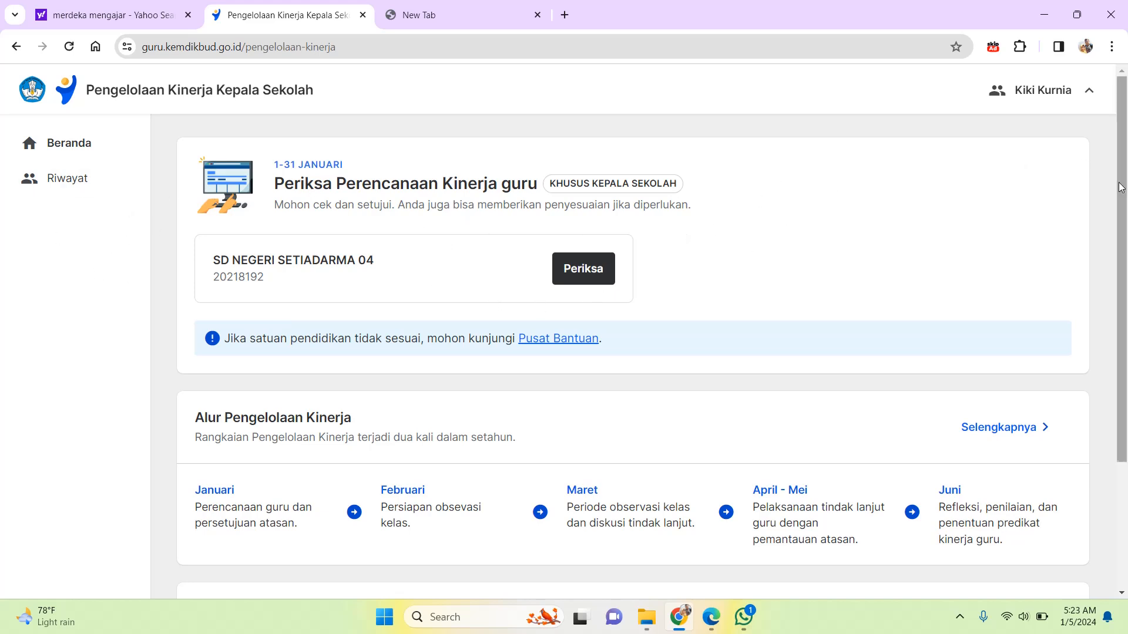
Step: Examine the principal's Pengelolaan Kinerja home page, including the teacher plan check, Alur Pengelolaan Kinerja and Referensi sections
drag(1122, 191, 1127, 272)
scroll(1122, 265, up, 2)
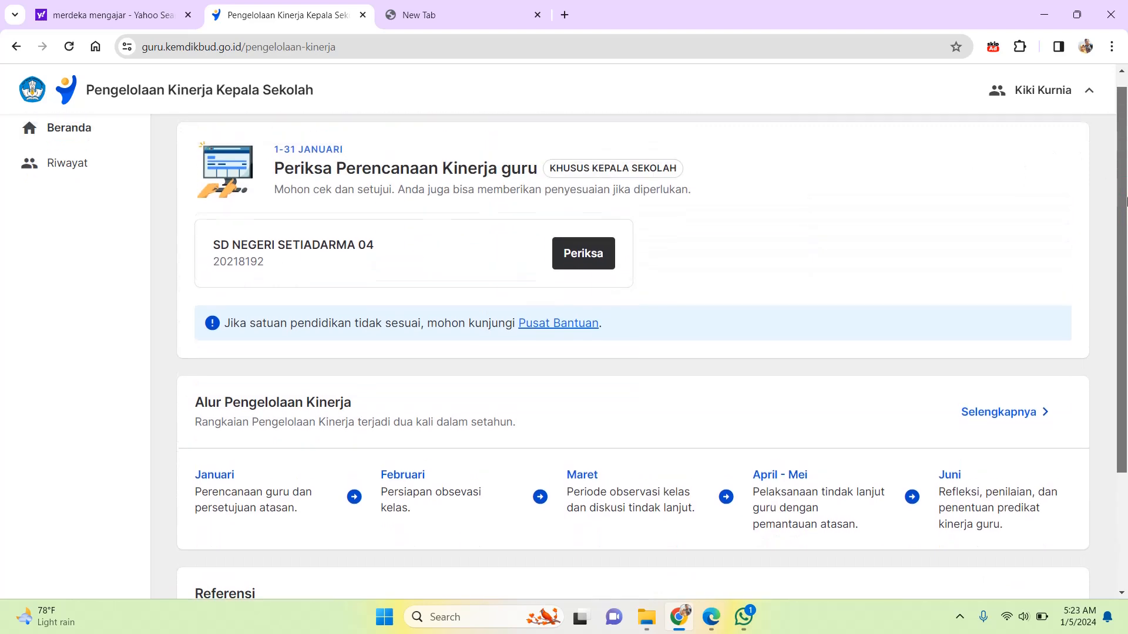
scroll(1119, 252, down, 1)
scroll(1118, 252, down, 2)
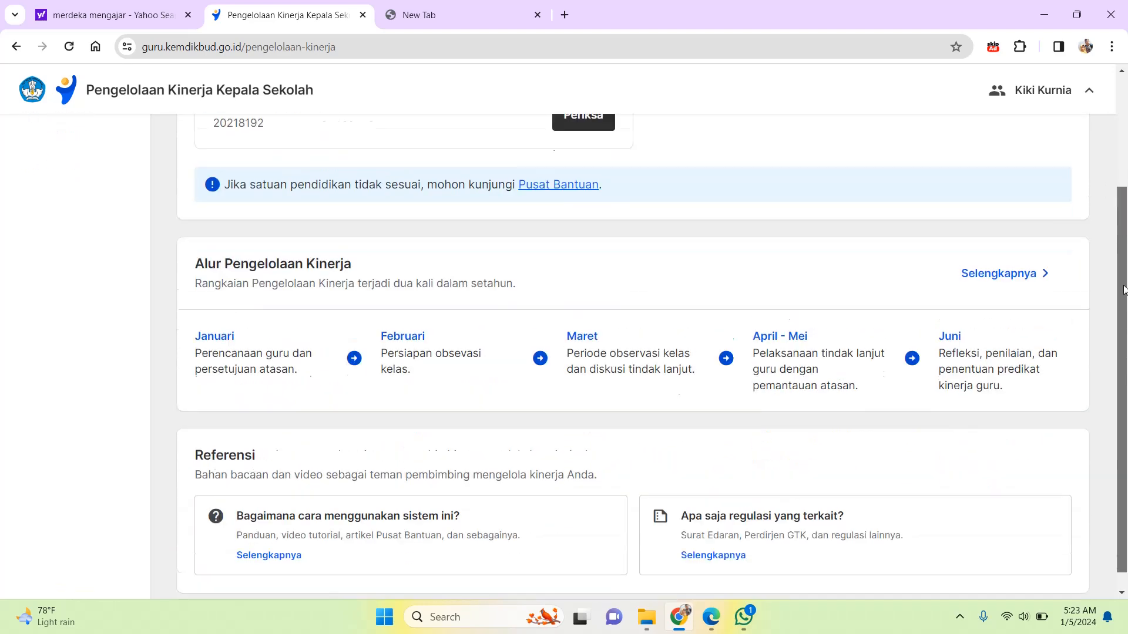
scroll(1098, 308, up, 1)
scroll(1107, 159, up, 2)
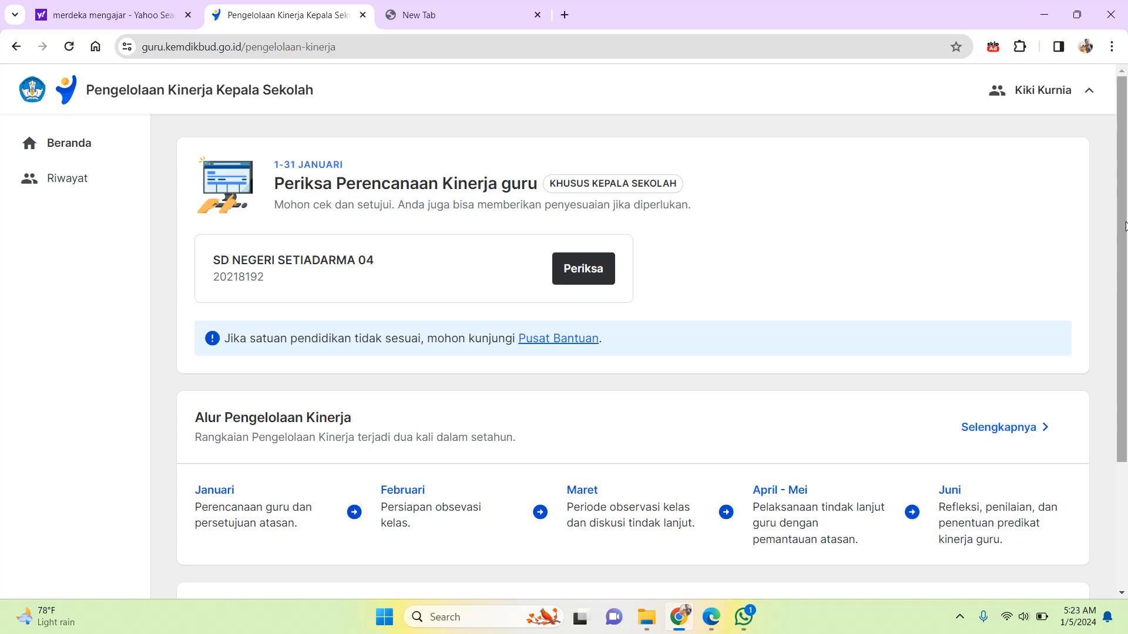
click(1122, 167)
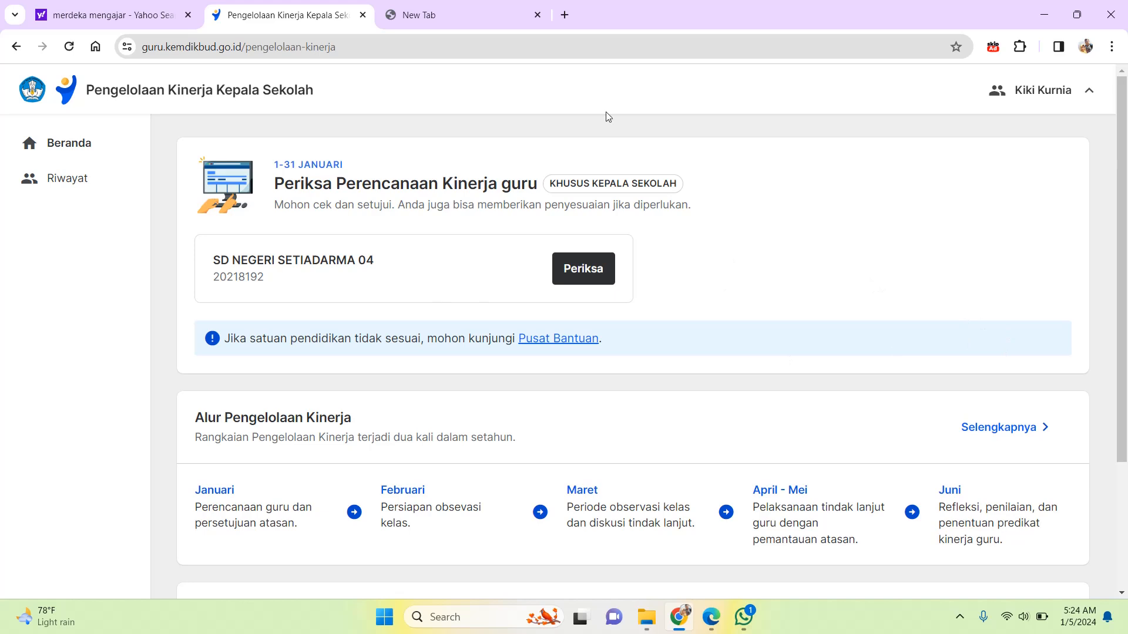
Step: Open the teacher list of SD Negeri Setiadarma 04 for checking and filter it to plans with status Perlu disetujui
click(582, 275)
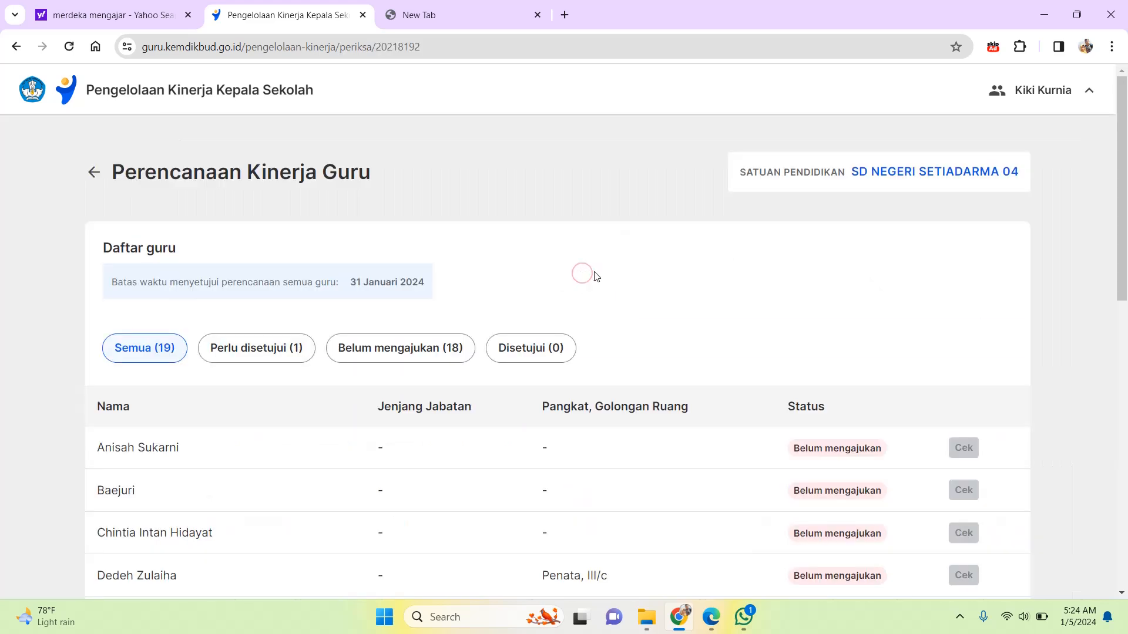
drag(1121, 171, 1126, 293)
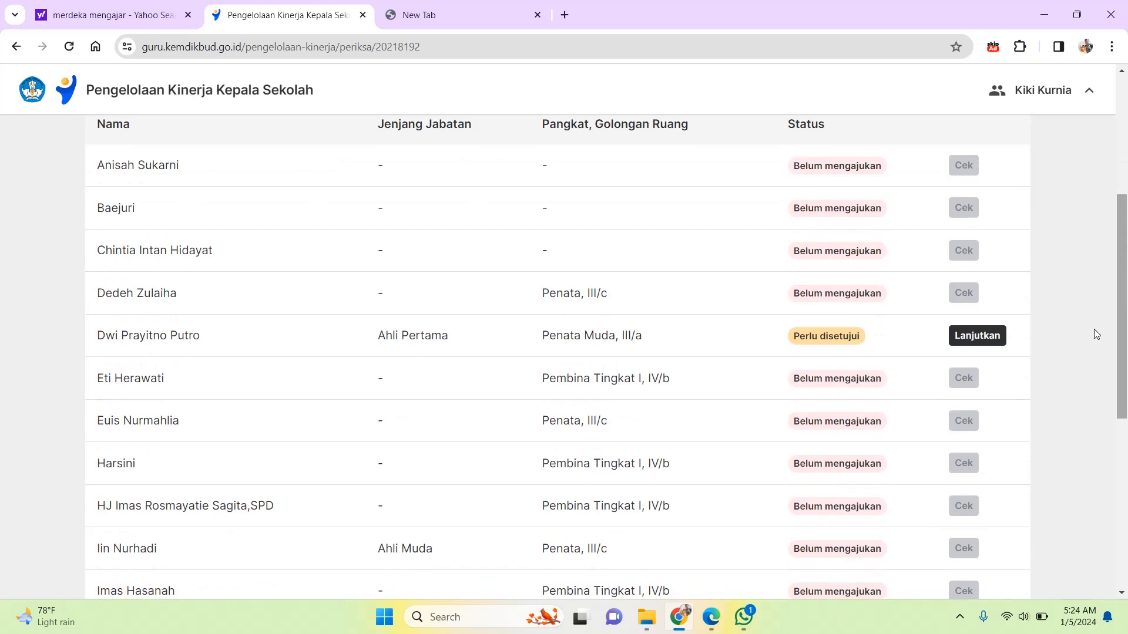
scroll(352, 212, up, 3)
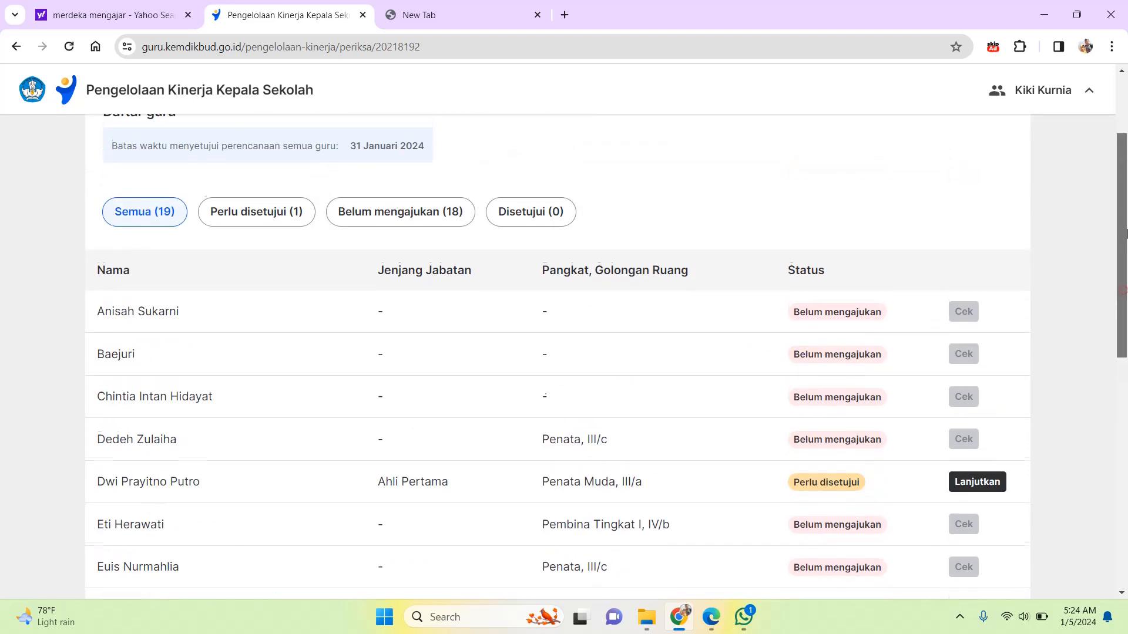
scroll(316, 192, down, 1)
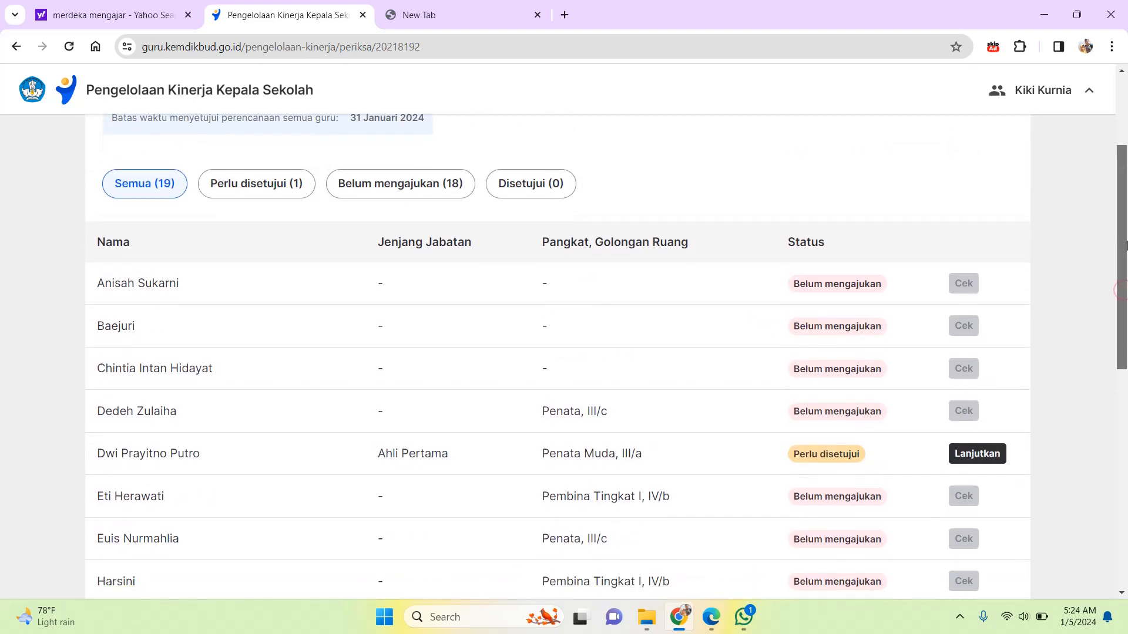
click(256, 183)
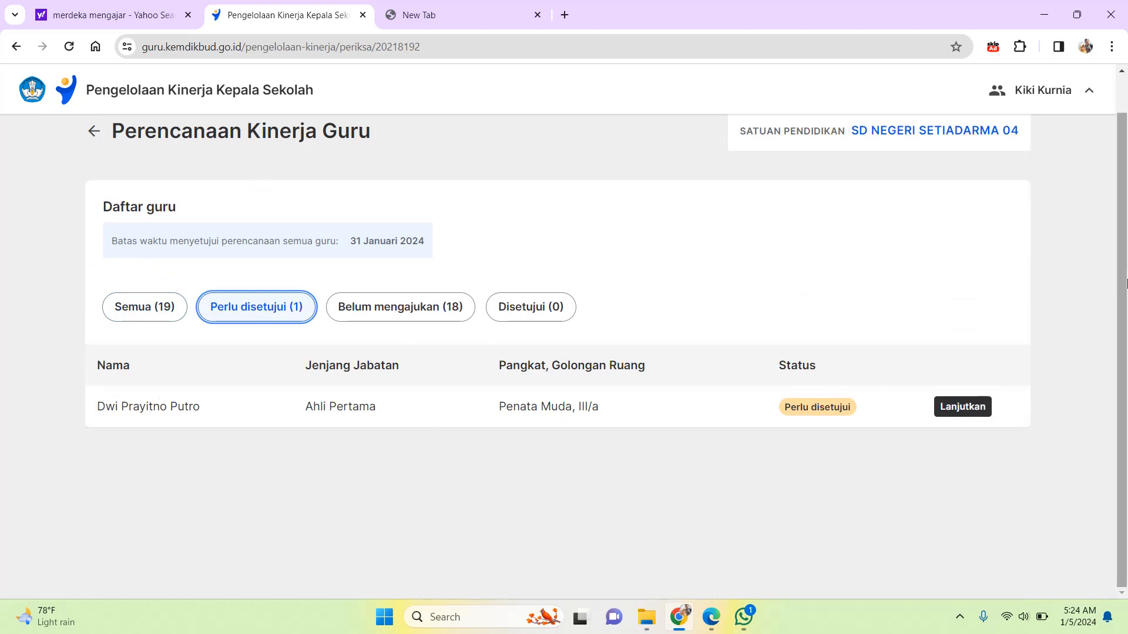
mouse_move(1123, 267)
mouse_down()
mouse_move(1125, 213)
mouse_move(1125, 270)
mouse_move(1125, 213)
mouse_move(1125, 259)
mouse_up()
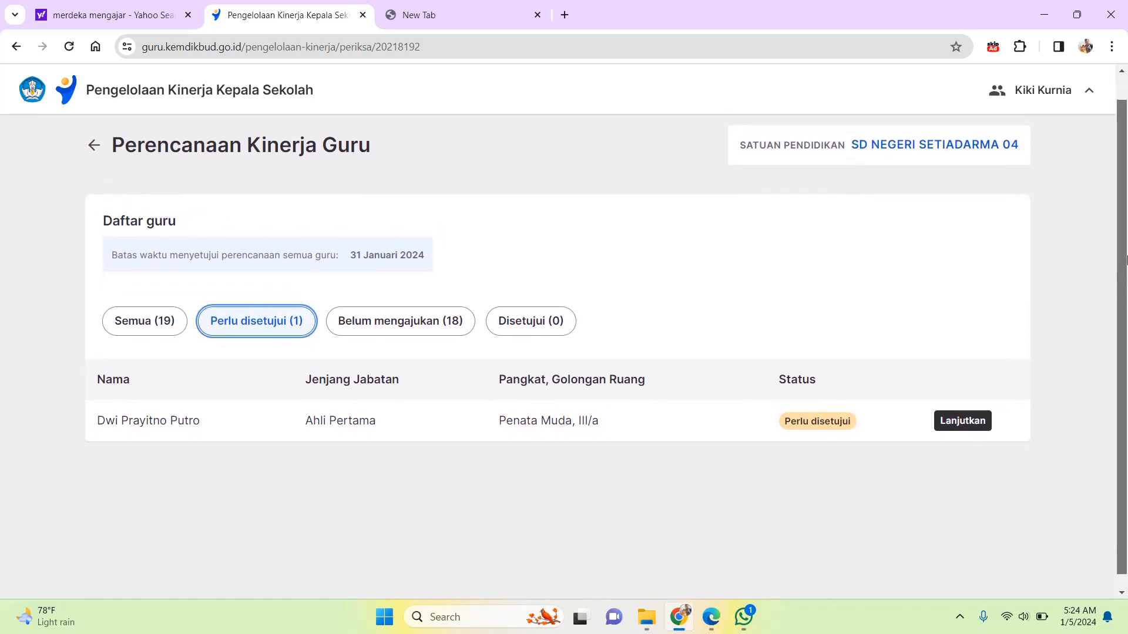
Step: Open the teacher's plan awaiting approval and view its Hasil Kerja Utama entries
click(970, 425)
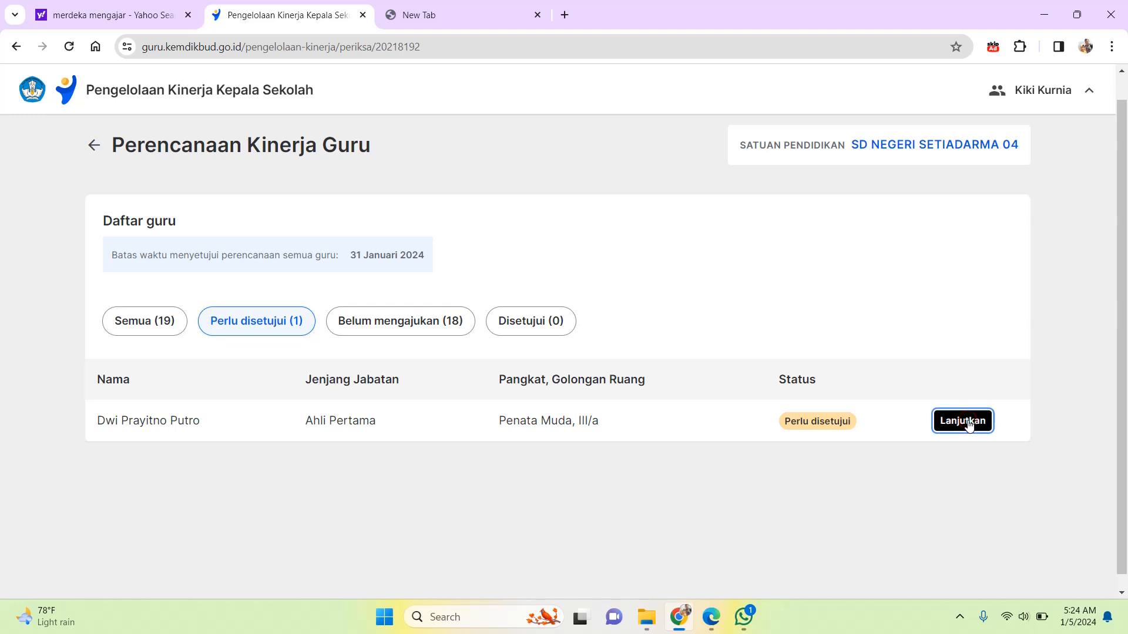
drag(1123, 202, 1123, 311)
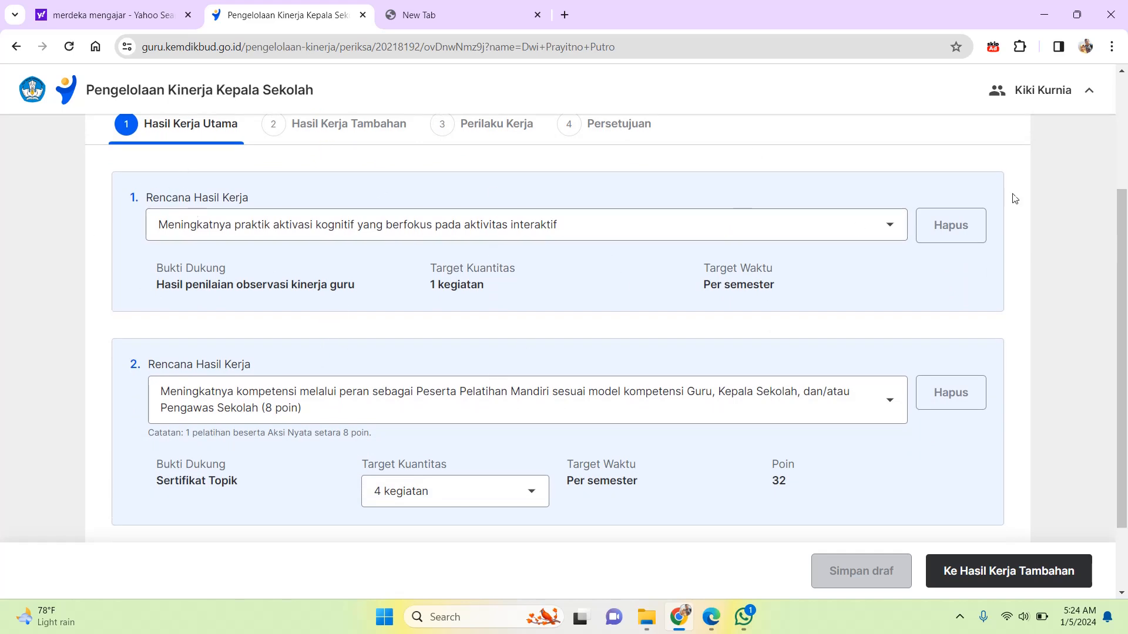
Step: Set the second Hasil Kerja Utama entry's Target Kuantitas to 2 kegiatan and check the comparison of the principal's adjustment
drag(1122, 265, 1123, 322)
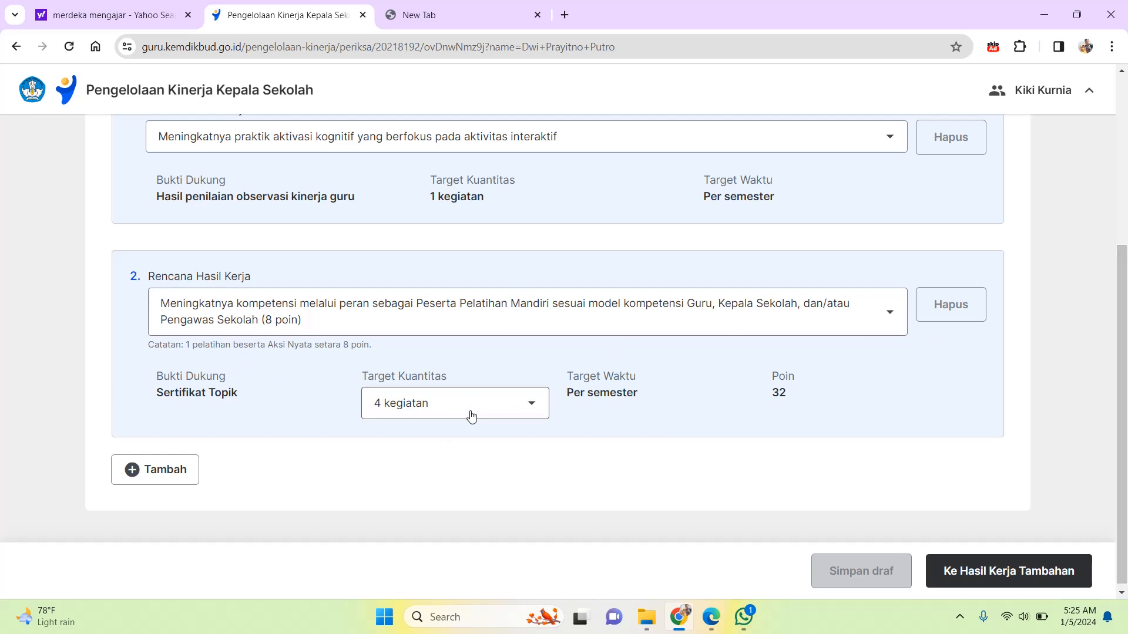
click(522, 412)
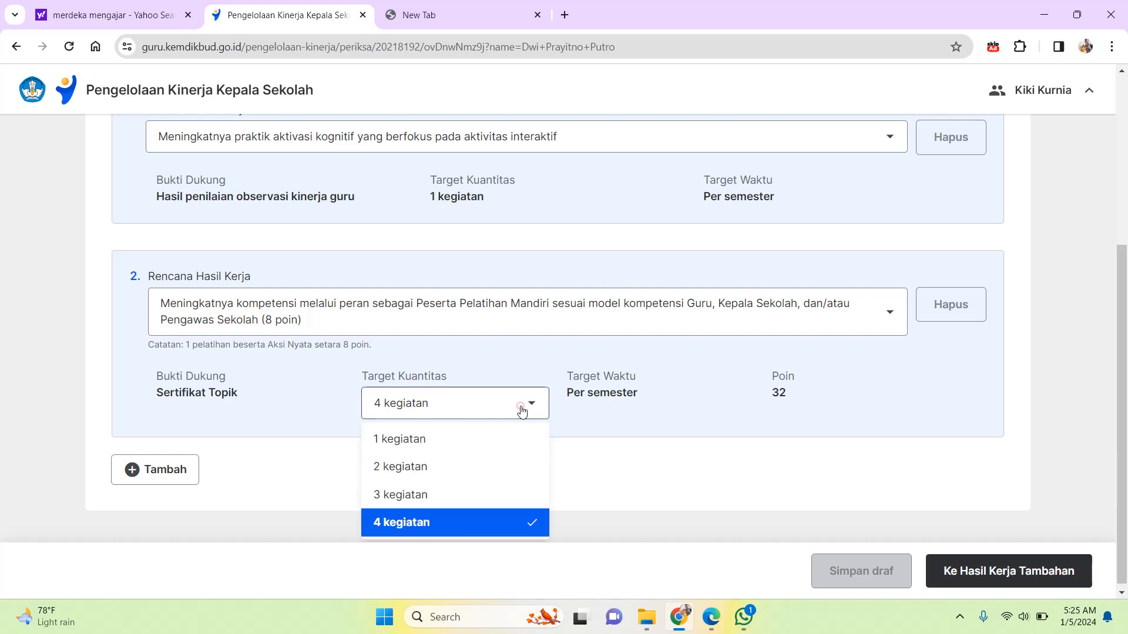
click(439, 466)
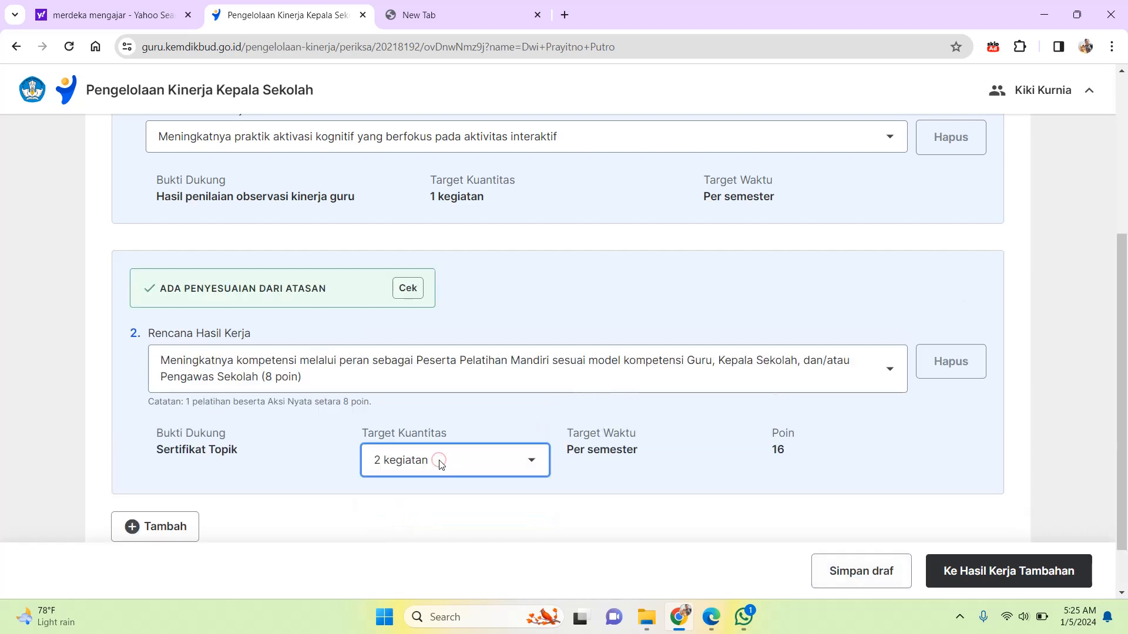
click(408, 287)
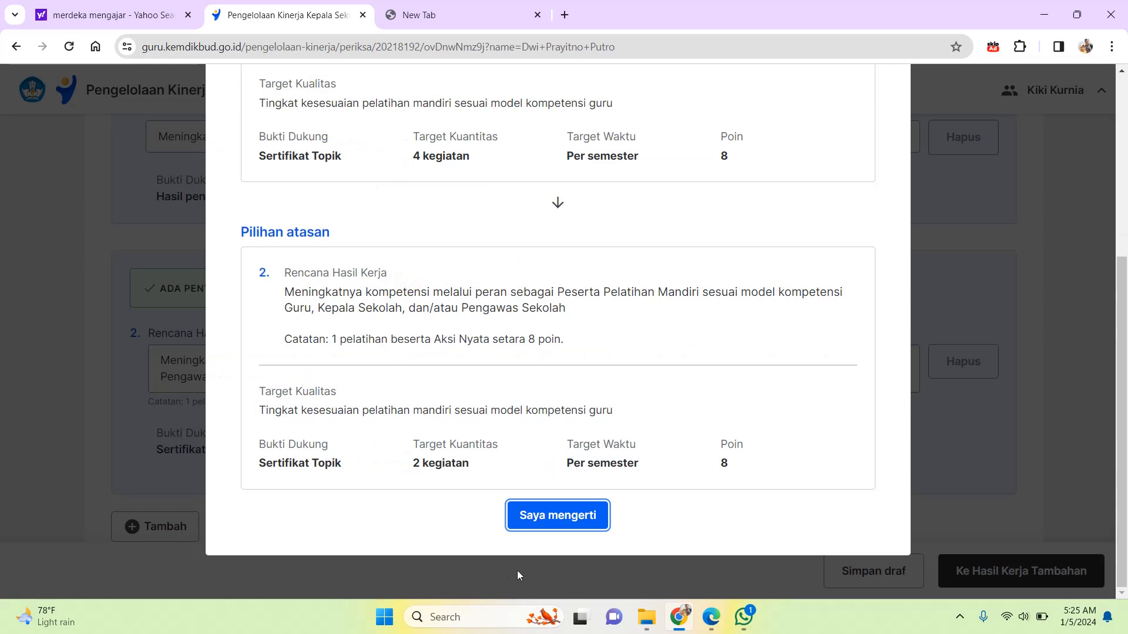
click(587, 517)
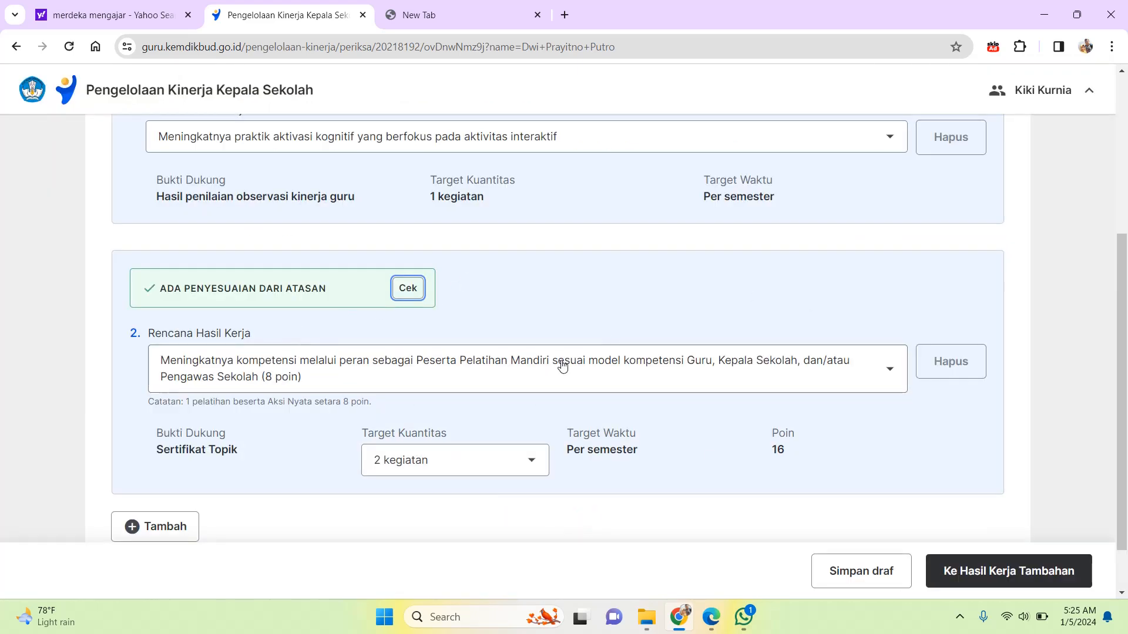
Step: Set the second entry's Target Kuantitas back to 4 kegiatan
click(438, 454)
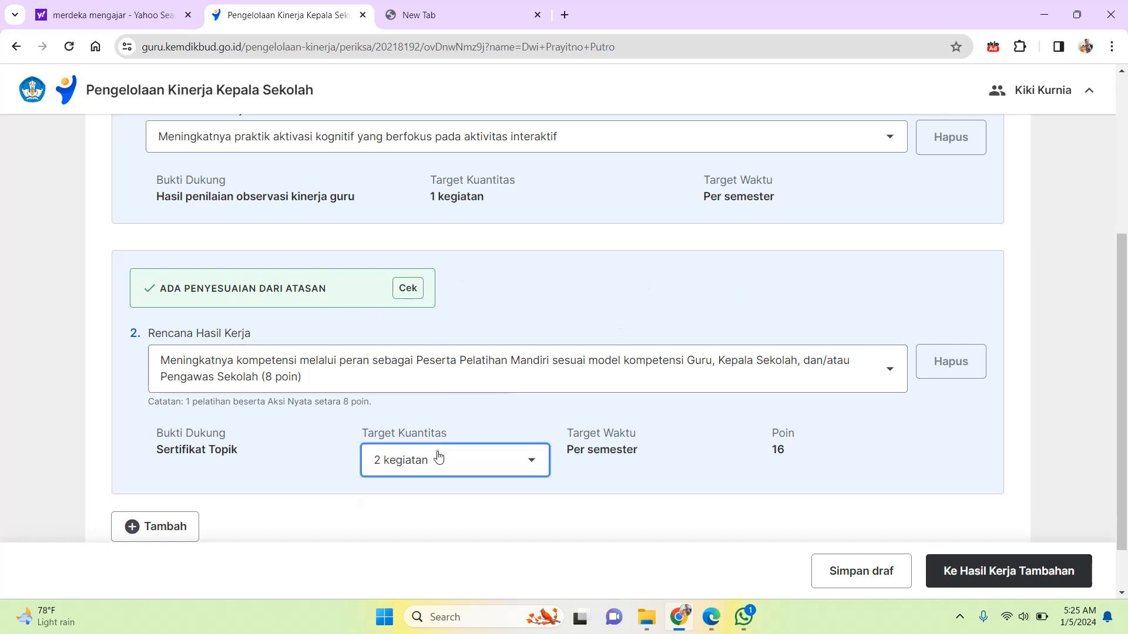
drag(1122, 339, 1122, 376)
click(492, 517)
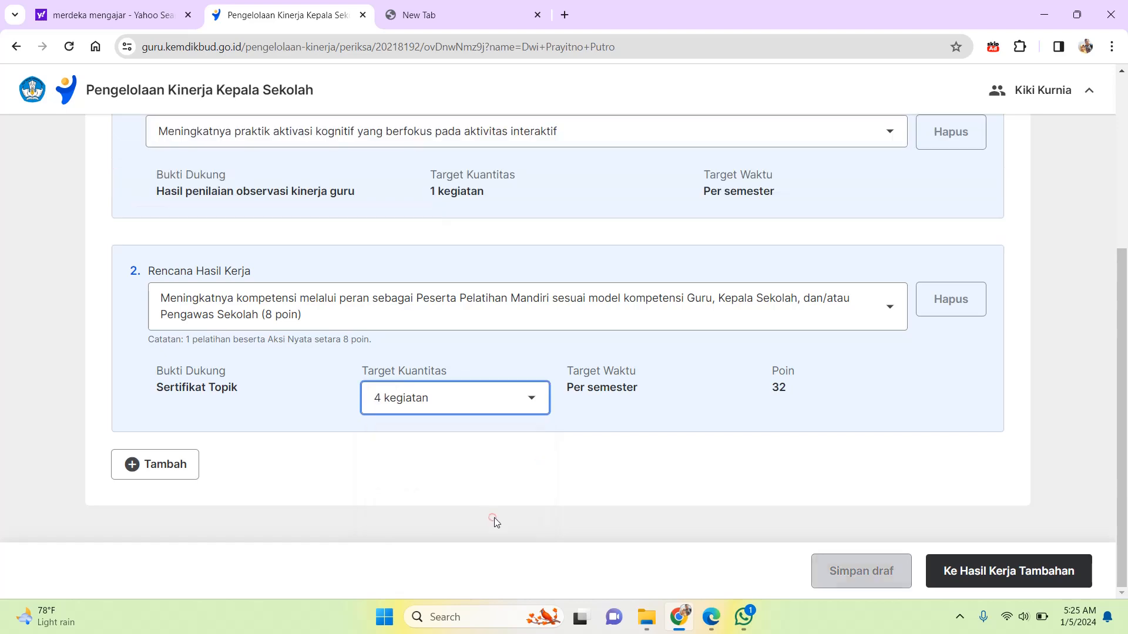
Step: Add a third Rencana Hasil Kerja to Hasil Kerja Utama, browse its competency options, and delete the empty entry
click(136, 468)
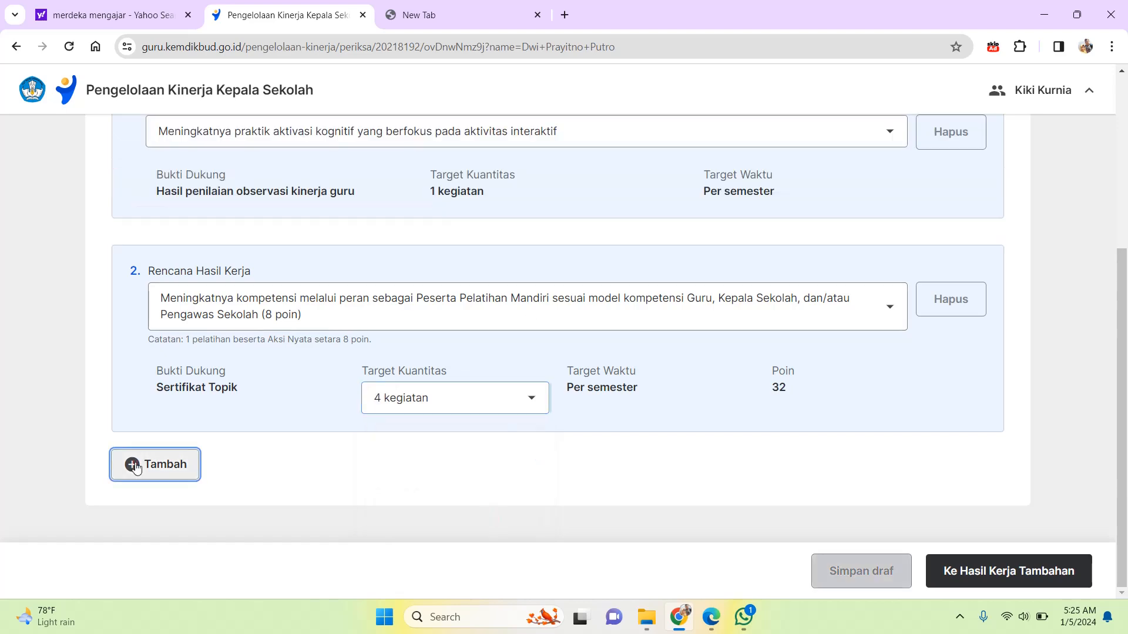
scroll(1126, 503, down, 4)
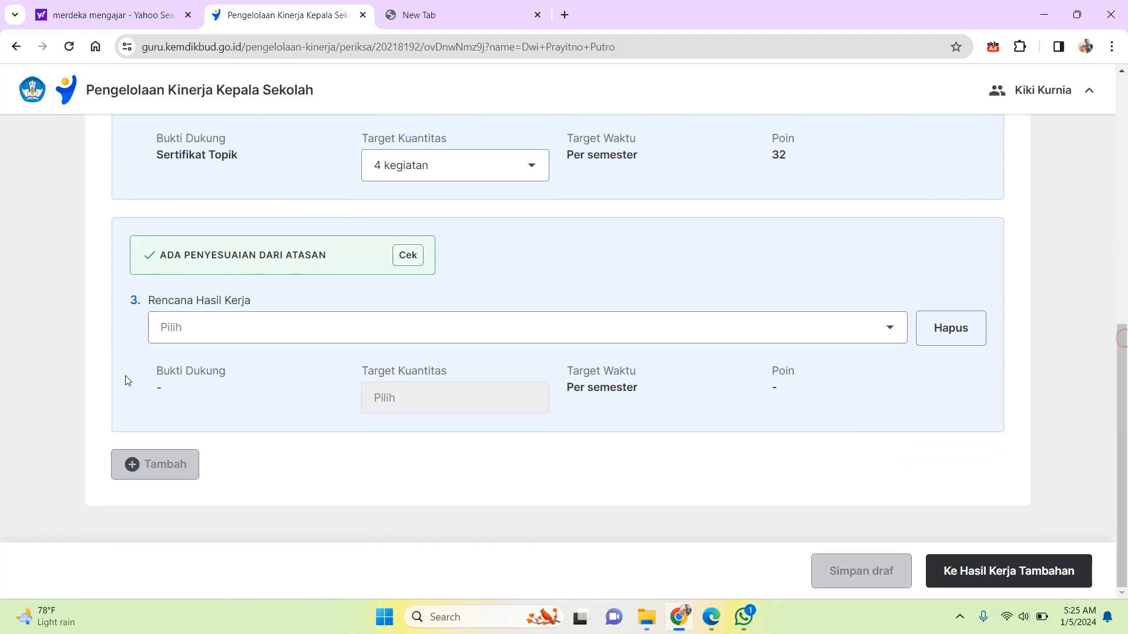
click(470, 338)
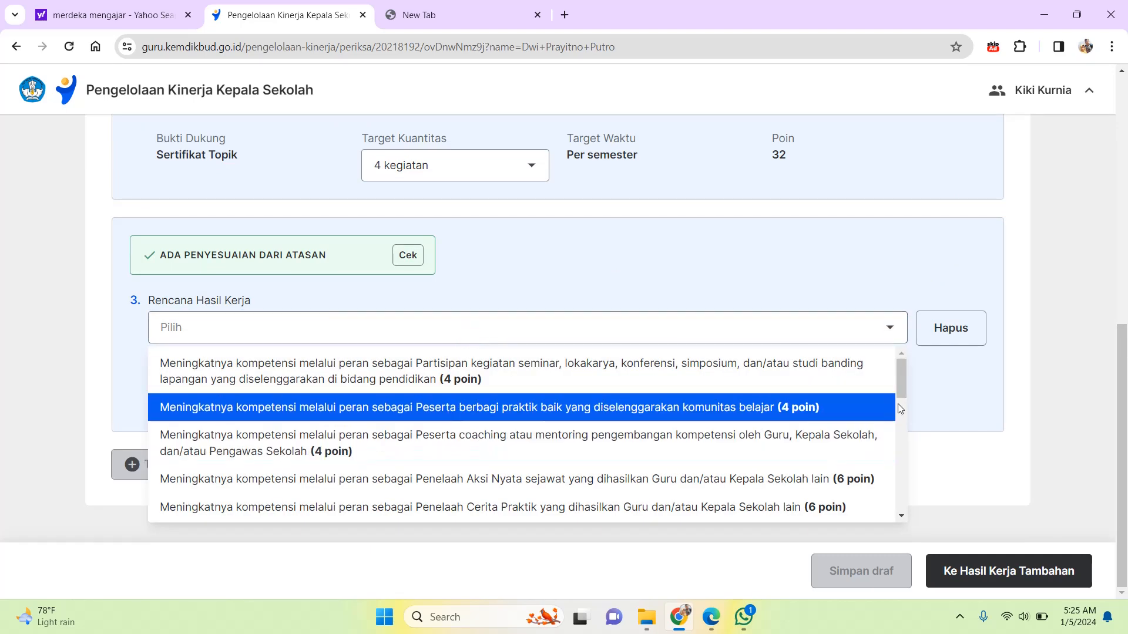
scroll(903, 394, down, 5)
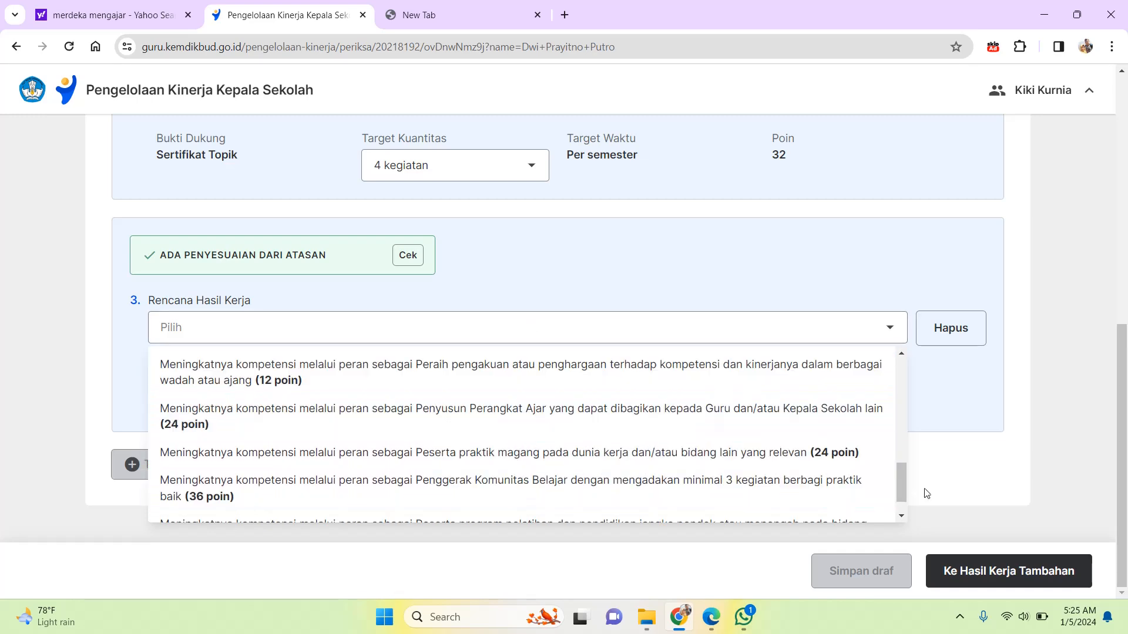
drag(906, 497, 887, 396)
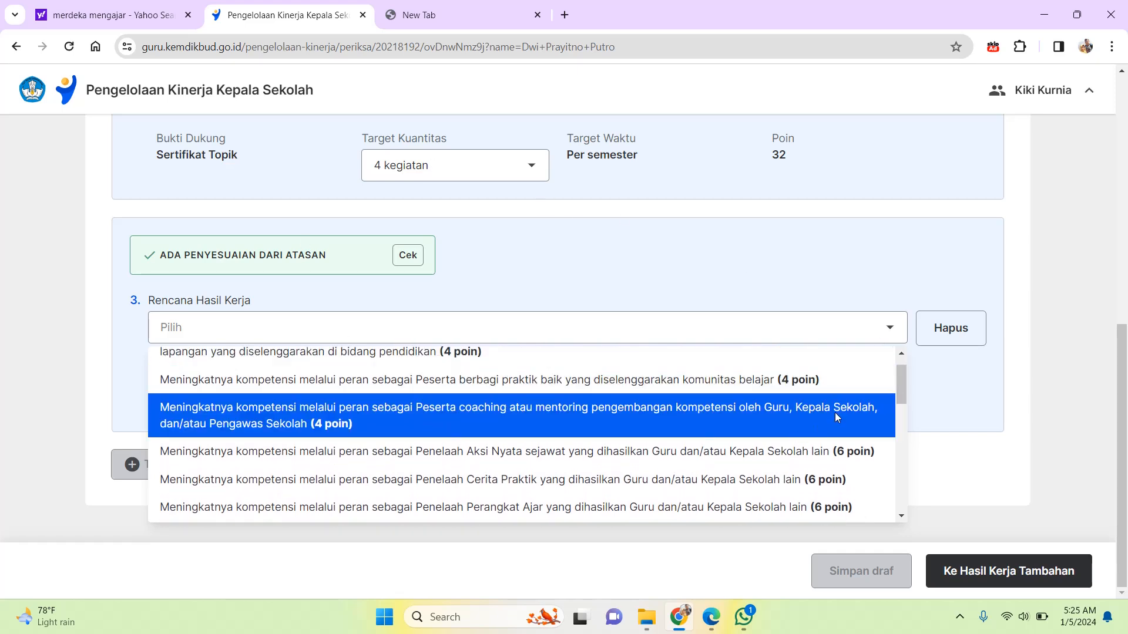
click(944, 263)
click(949, 327)
click(417, 312)
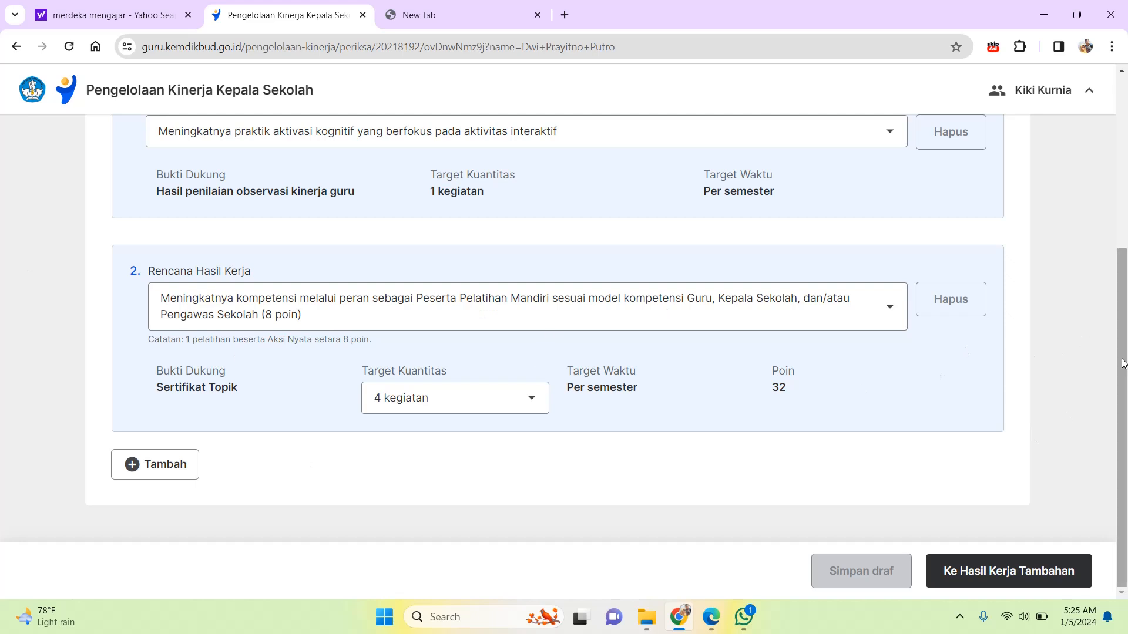
Step: Recheck the Hasil Kerja Utama entries and continue to the Tugas Tambahan entries in Hasil Kerja Tambahan
drag(1116, 354, 1124, 177)
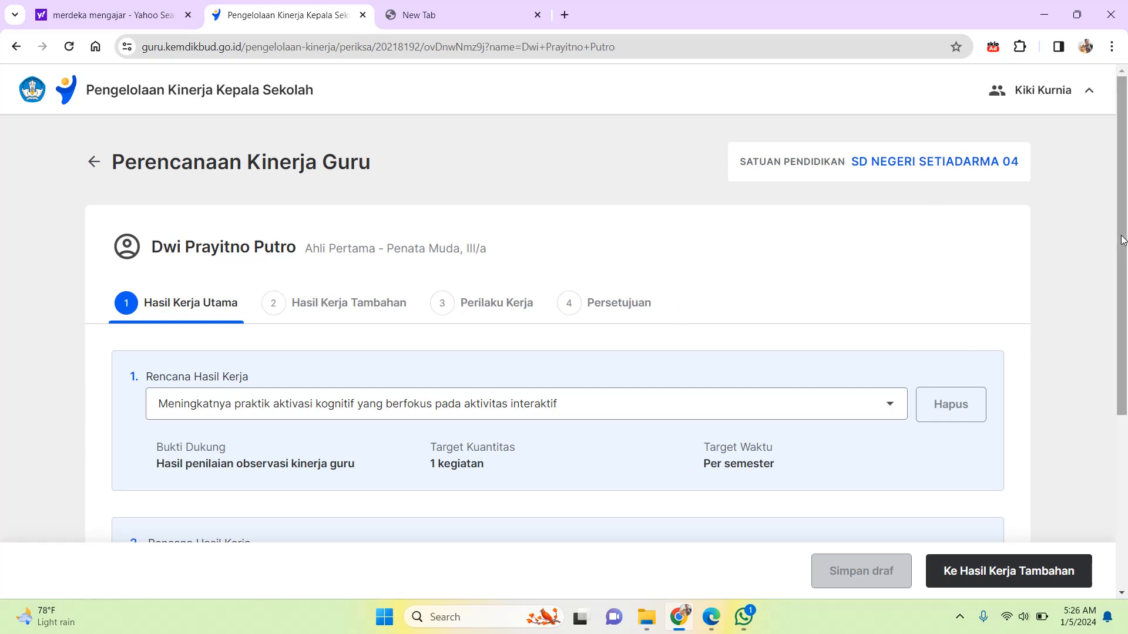
mouse_move(1124, 246)
mouse_down()
mouse_move(1123, 288)
mouse_move(1113, 251)
mouse_up()
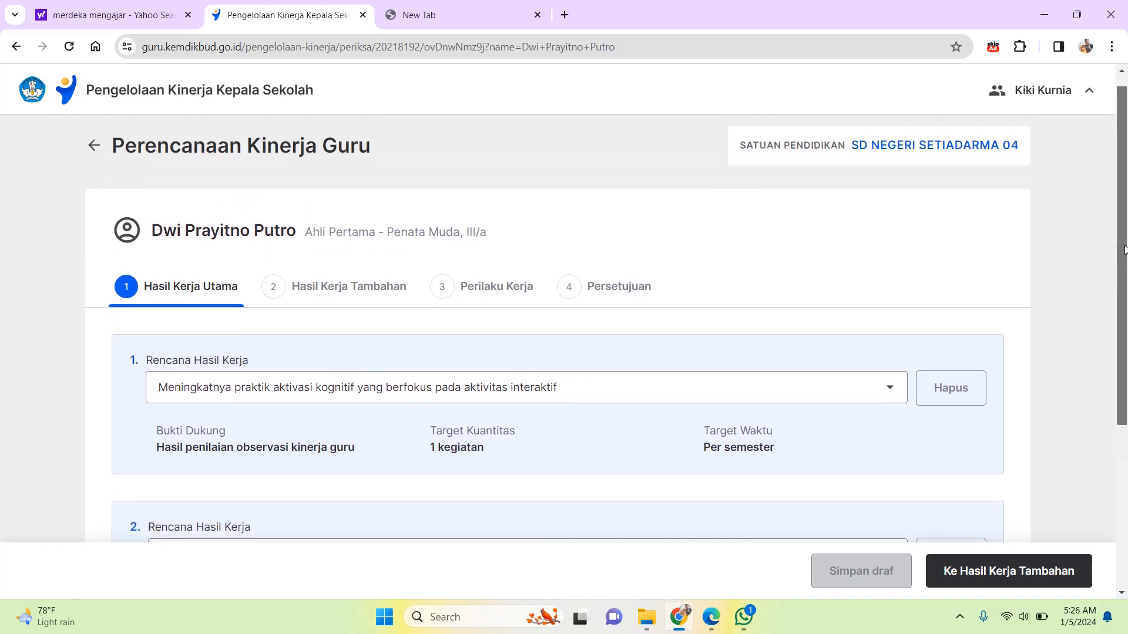
scroll(1079, 268, down, 1)
scroll(1096, 257, up, 1)
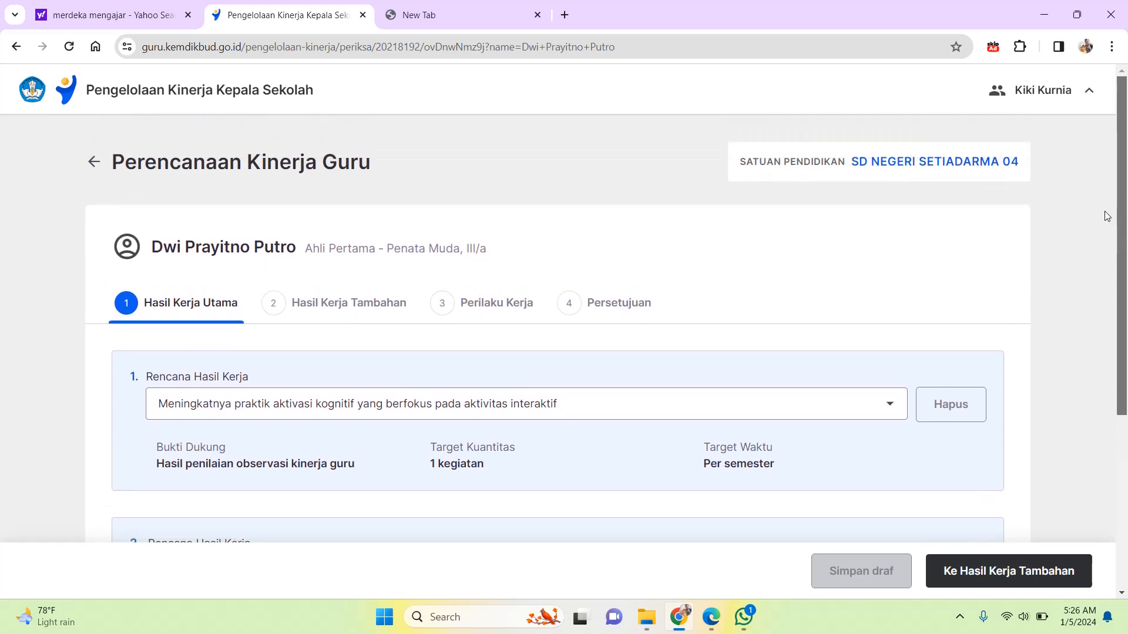
drag(1124, 221, 1126, 420)
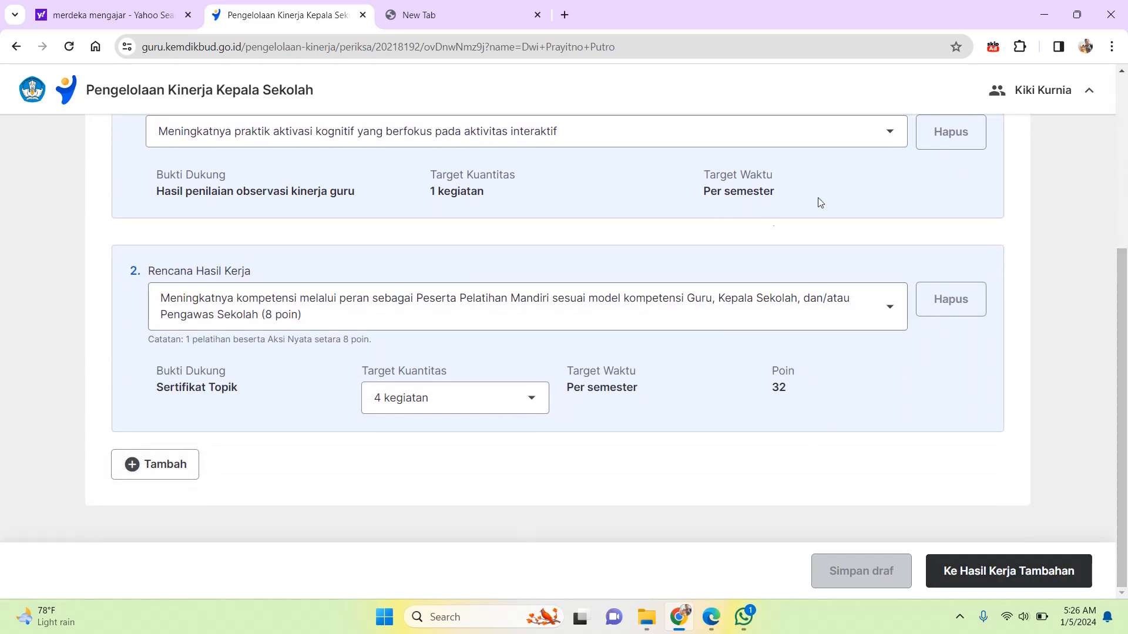
click(978, 581)
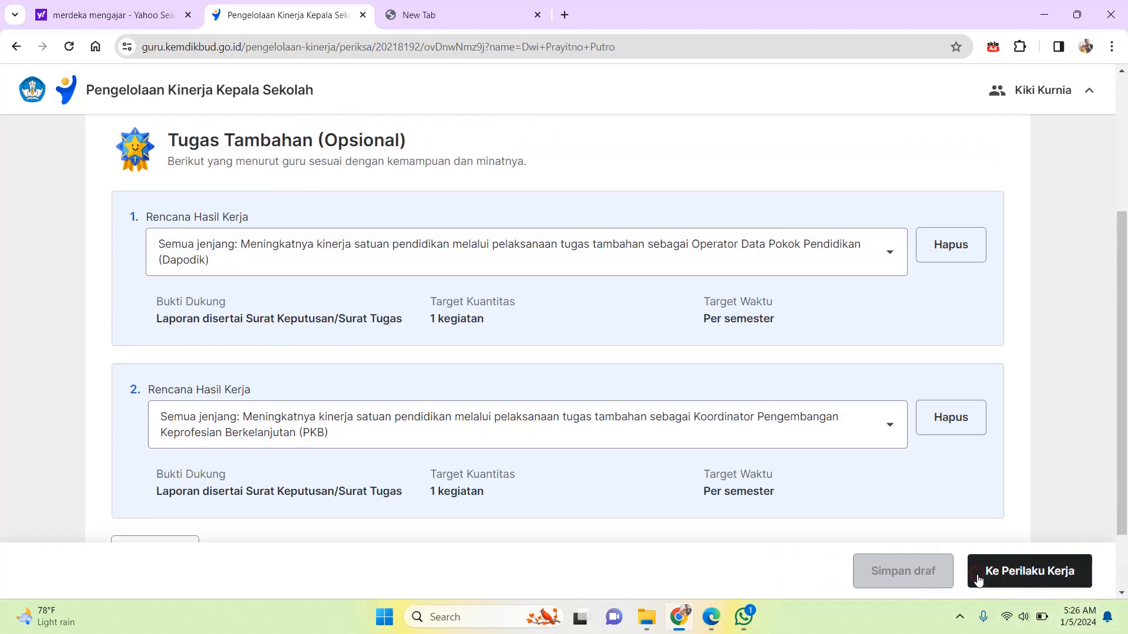
drag(1122, 220, 1127, 244)
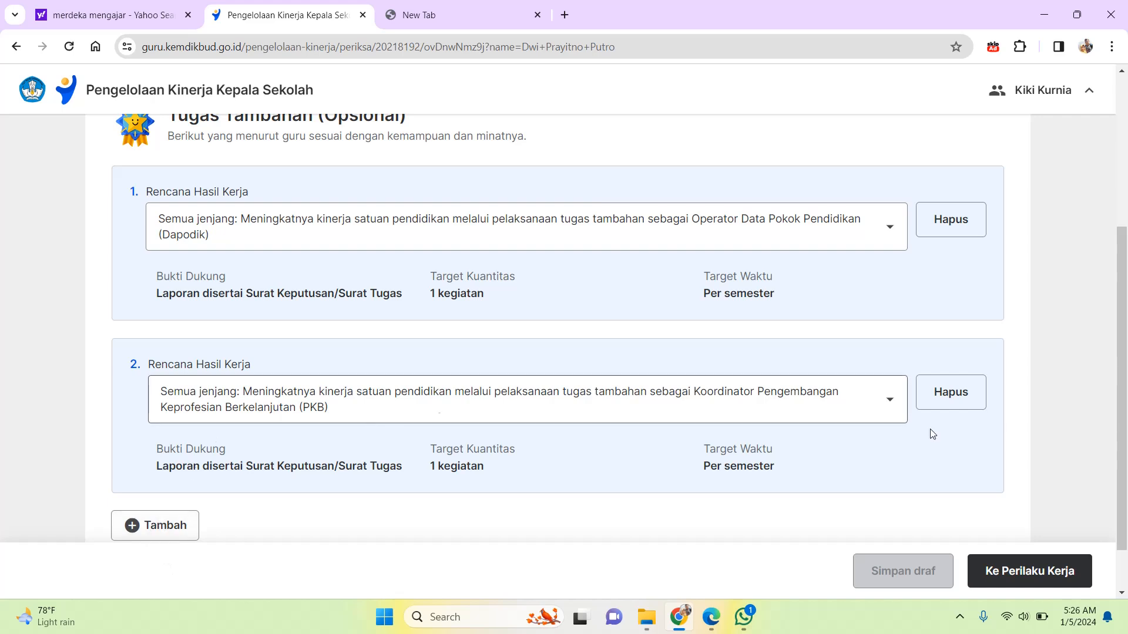
scroll(1124, 352, down, 1)
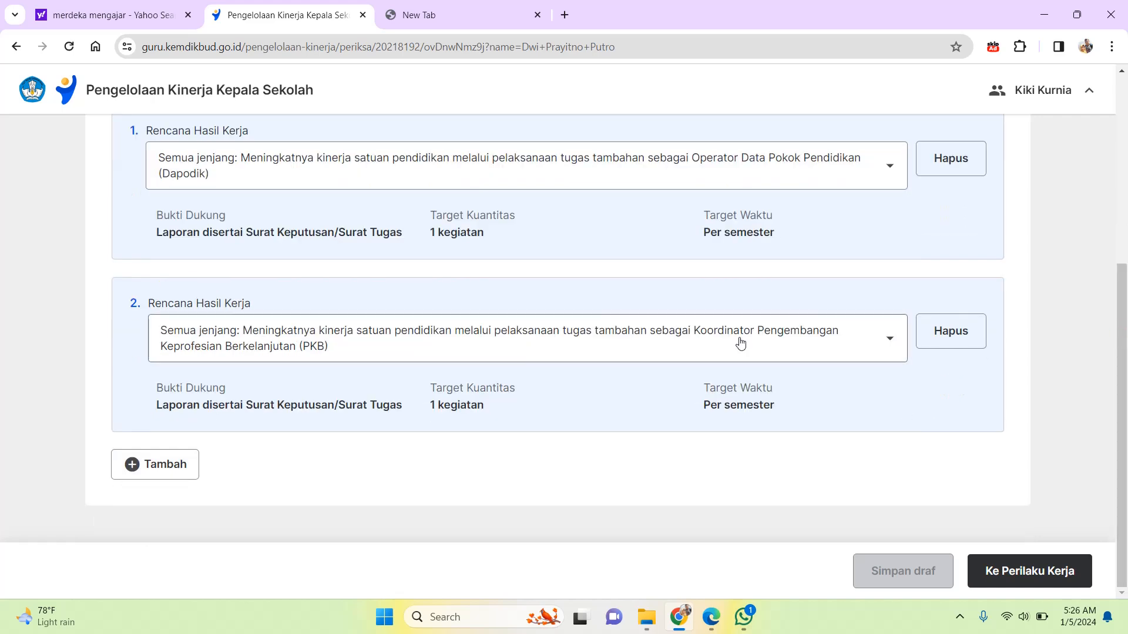
Step: Add a third Tugas Tambahan entry for the additional duty of Pembina Ekstrakurikuler at all school levels (Semua jenjang)
click(120, 464)
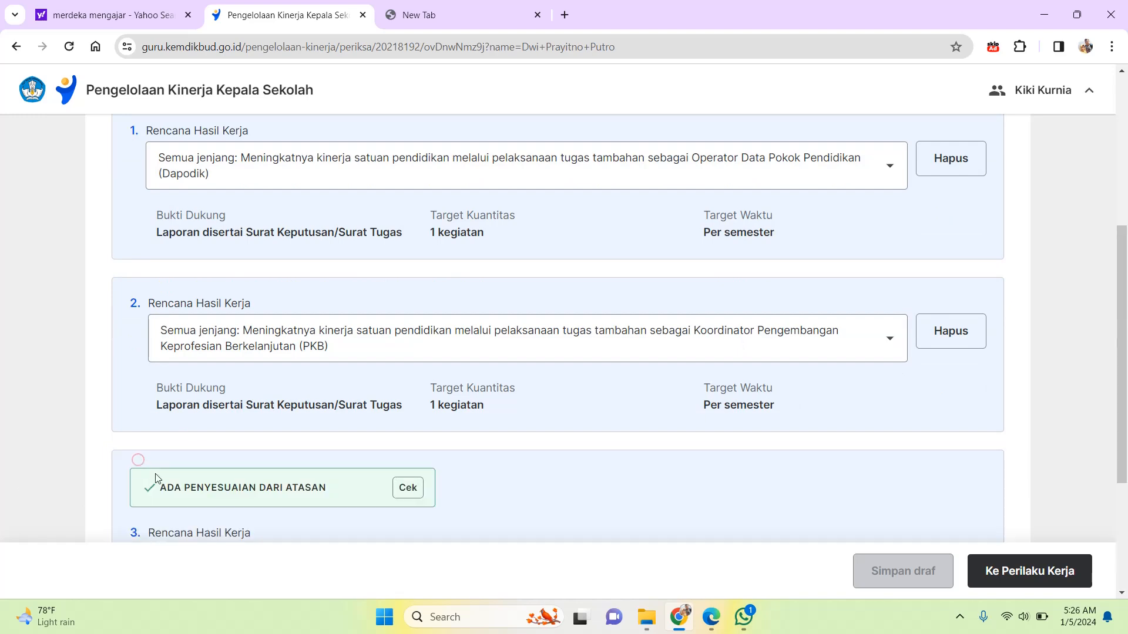
scroll(899, 380, down, 4)
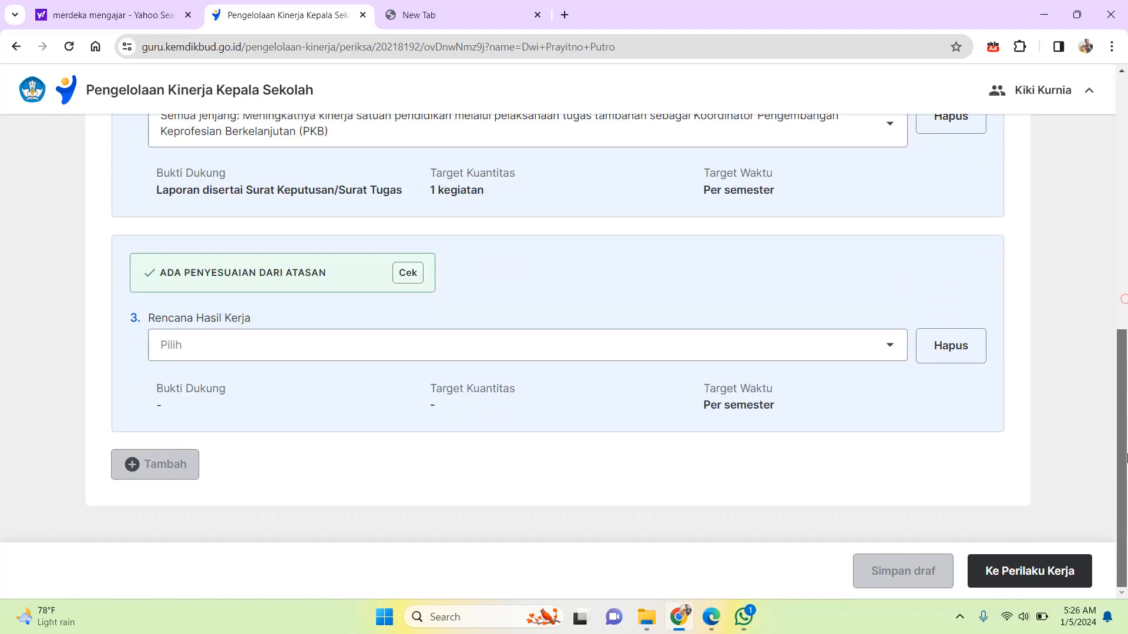
click(714, 334)
drag(899, 390, 897, 445)
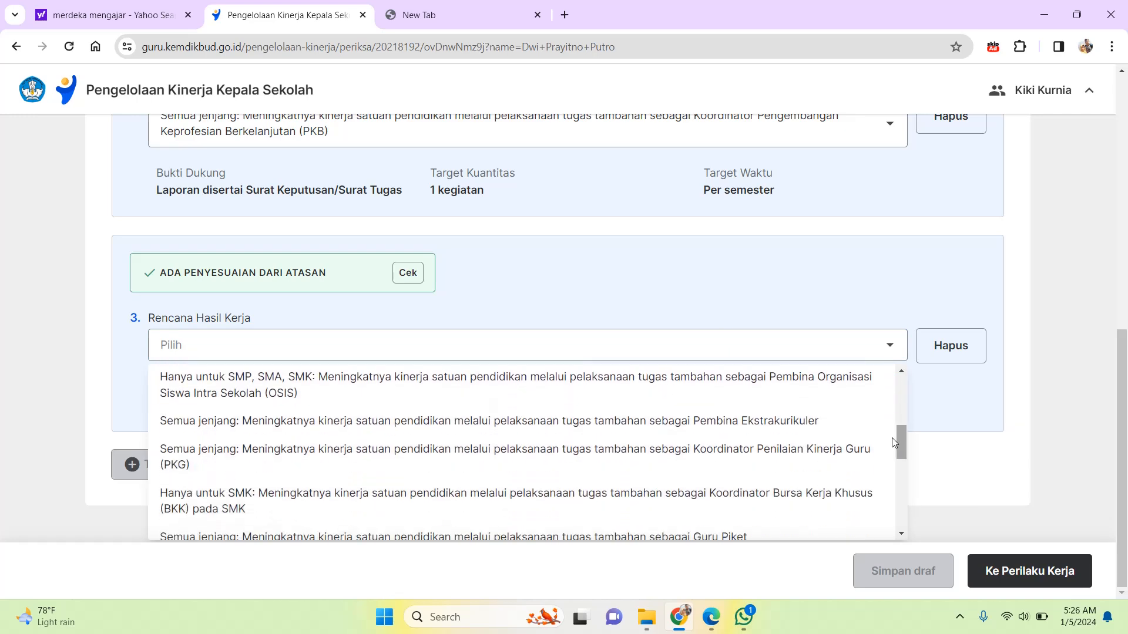
click(829, 428)
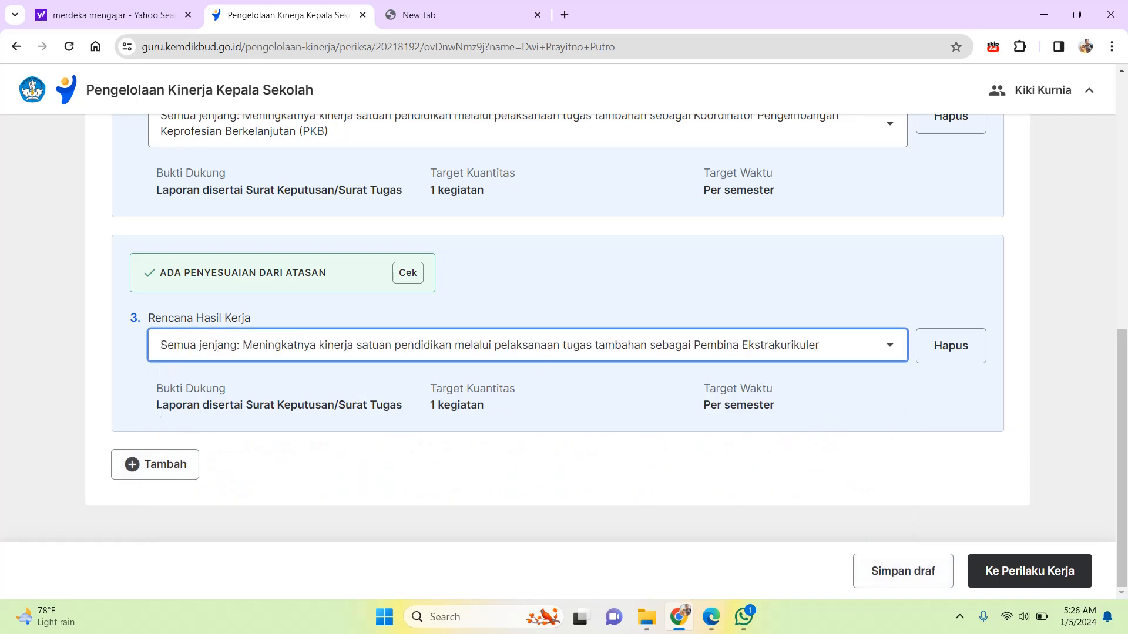
Step: Continue to Perilaku Kerja, look through its aspects from Berorientasi Pelayanan to Kolaboratif, and proceed to Persetujuan
click(1009, 579)
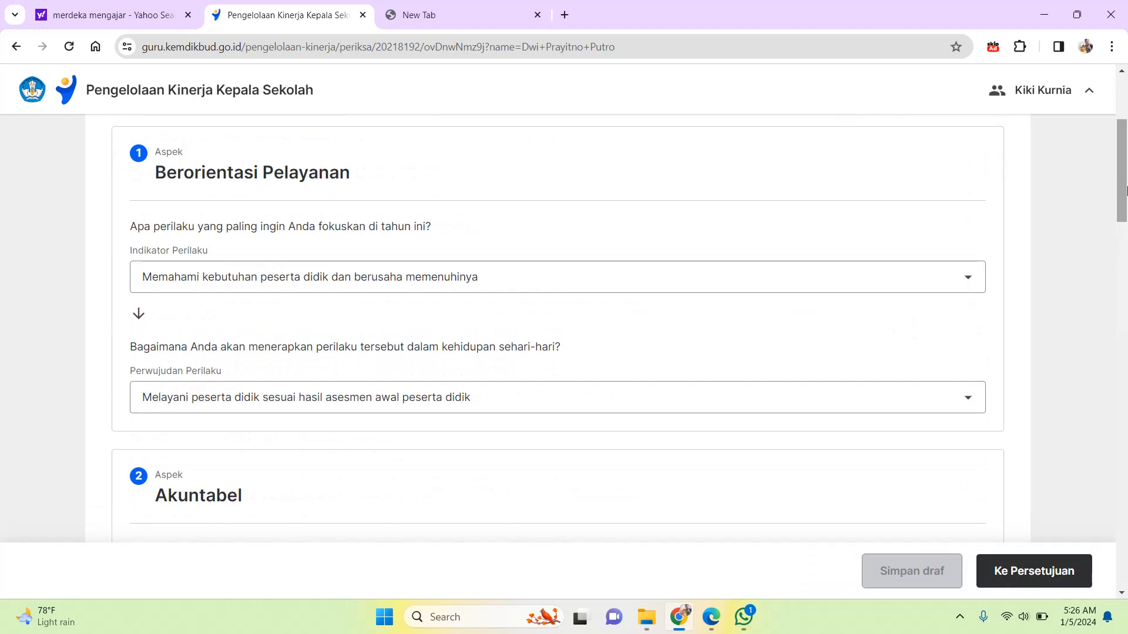
drag(1123, 194, 1118, 564)
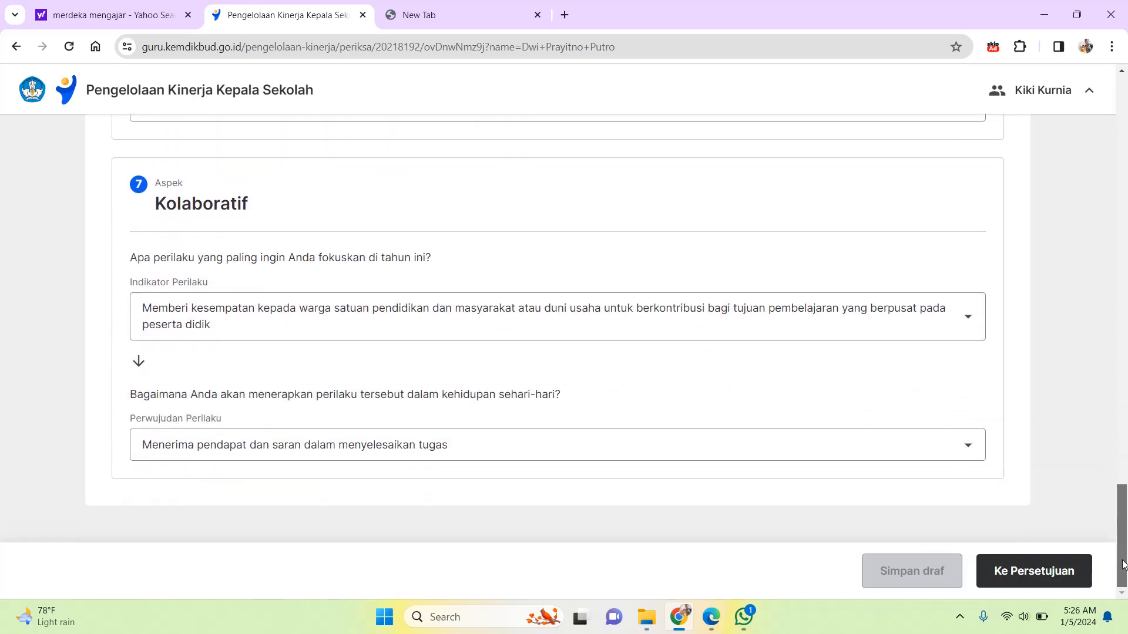
click(1044, 578)
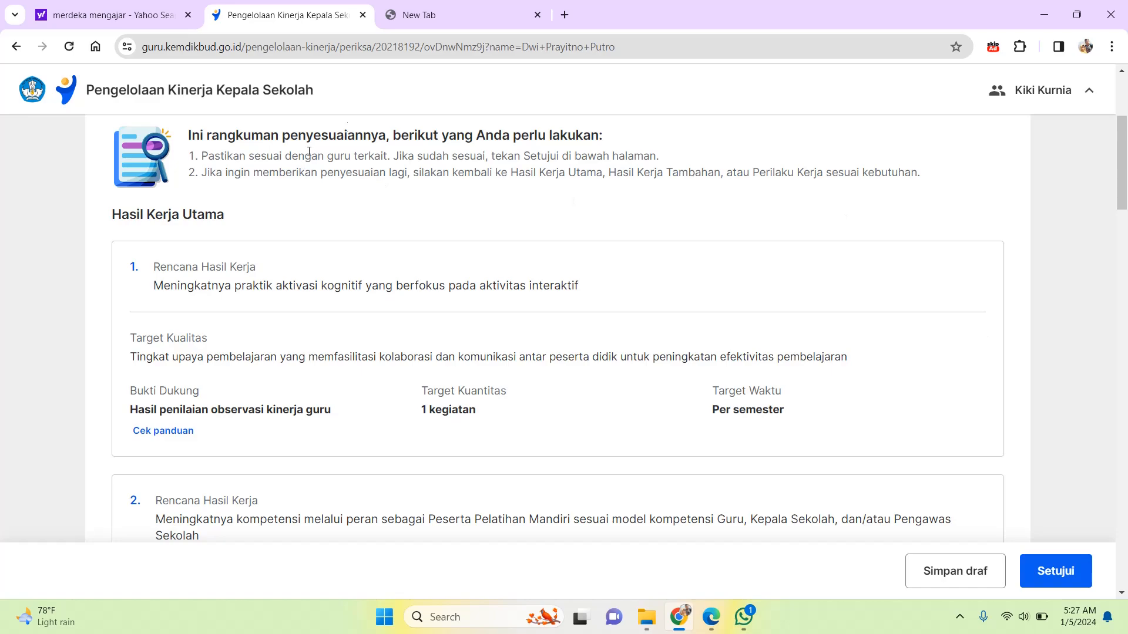
Step: Review the adjustment summary of the teacher's plan and approve it
drag(1125, 167, 1126, 517)
scroll(1056, 467, up, 8)
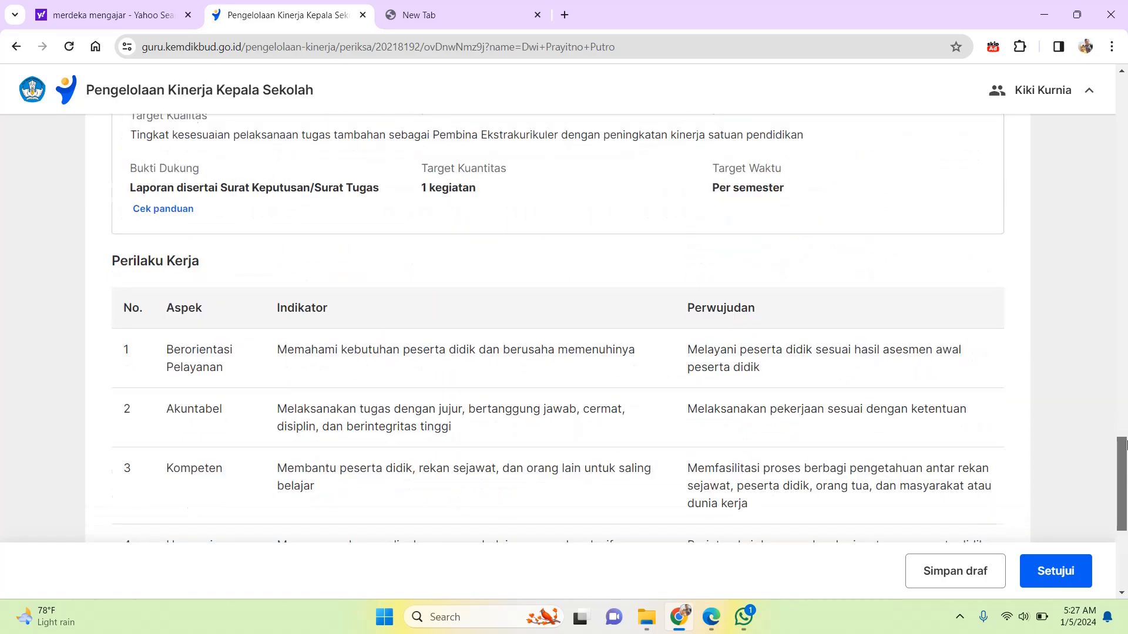
click(1045, 571)
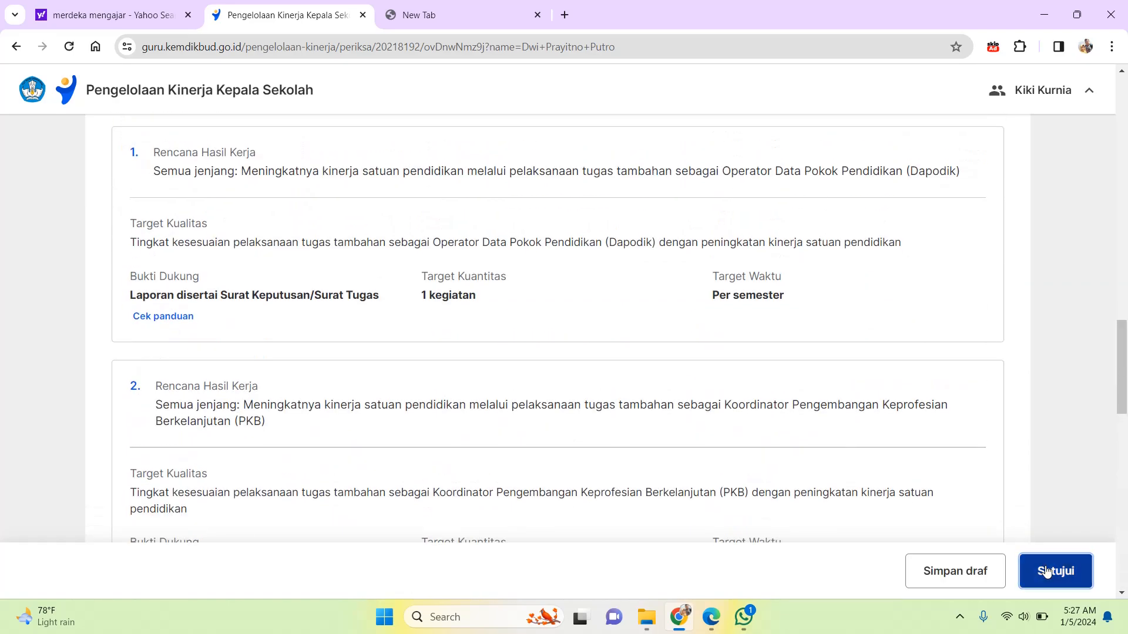
click(474, 431)
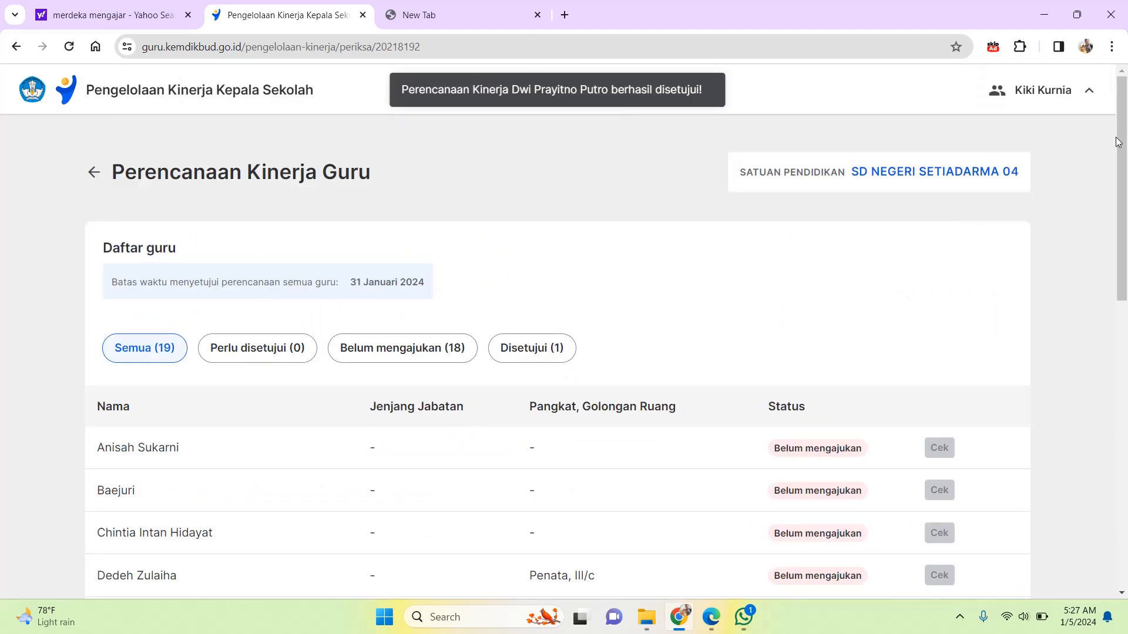
Step: Find the teacher with status Disetujui in the teacher list and open the approved plan's details
drag(1118, 142, 1126, 258)
scroll(575, 460, up, 1)
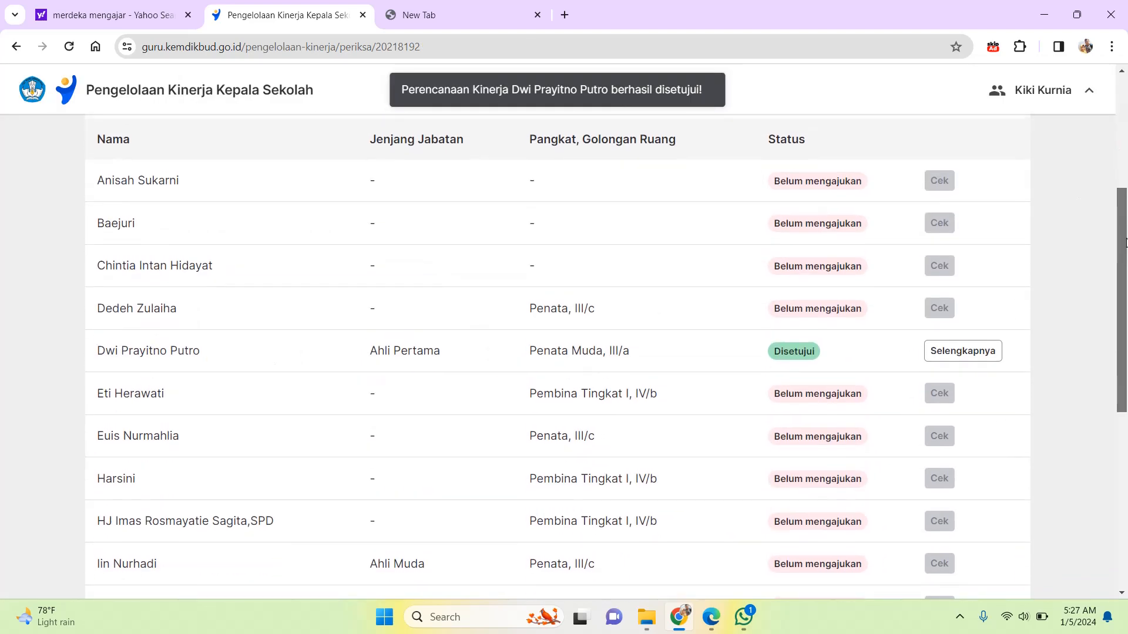
click(962, 376)
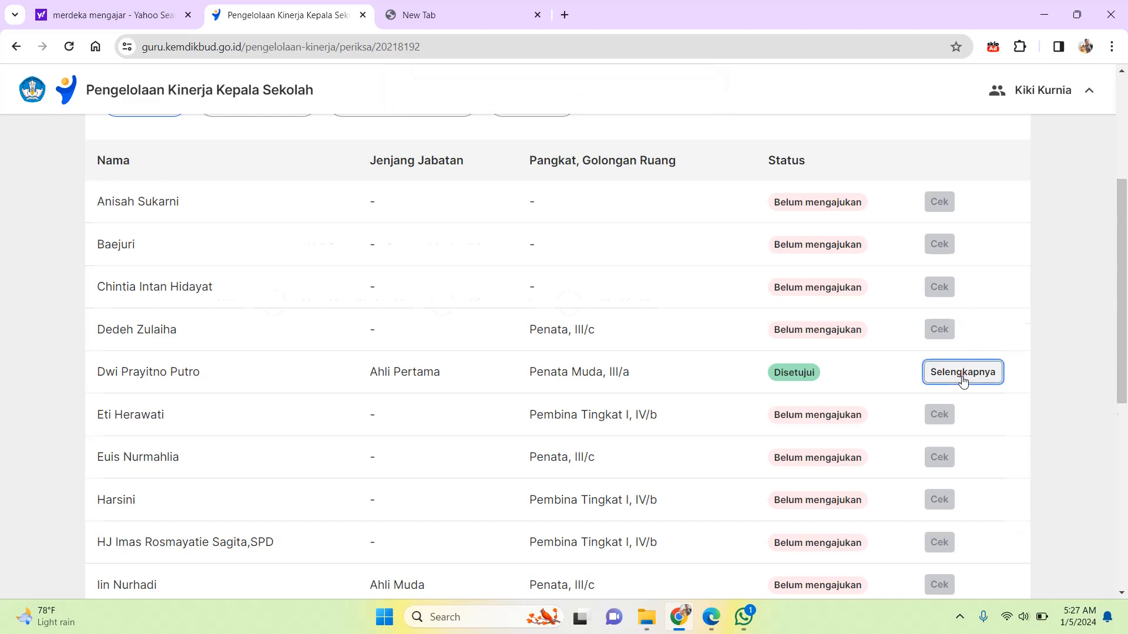
Step: Review the approved plan's Hasil Kerja Utama, Hasil Kerja Tambahan and Perilaku Kerja sections, and return to the teacher list
drag(1120, 183, 1120, 536)
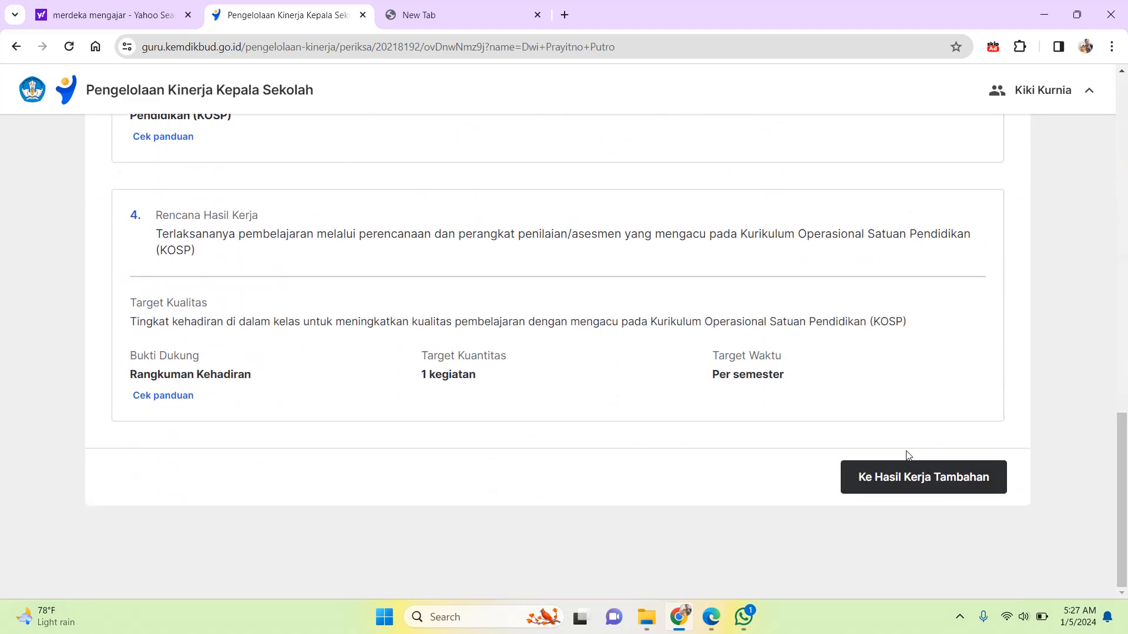
click(905, 470)
drag(1125, 327, 1123, 588)
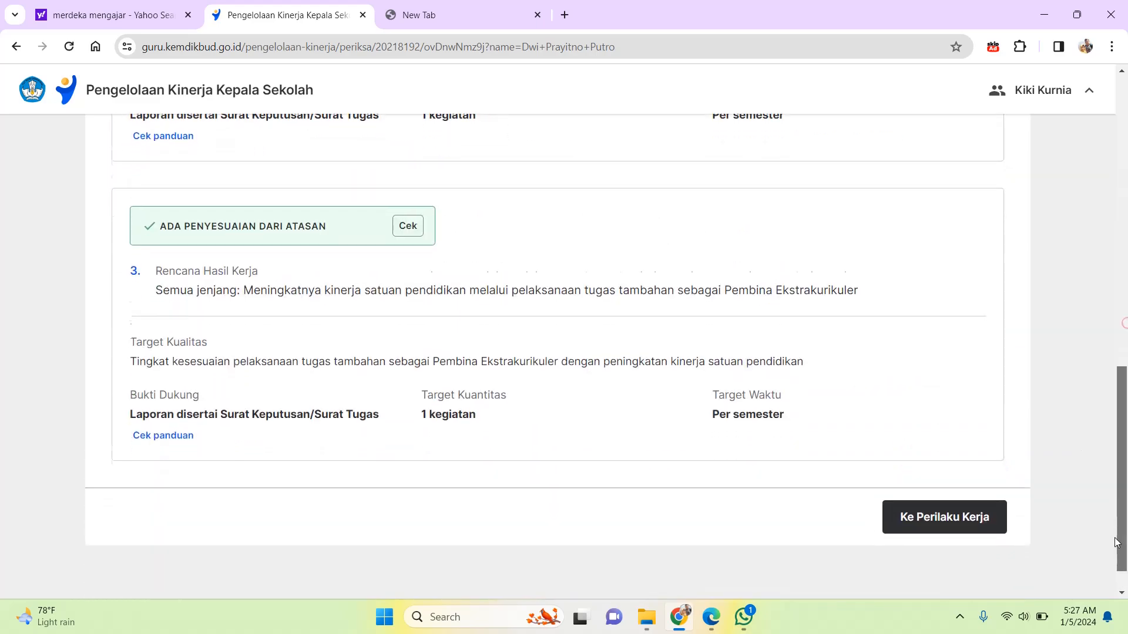
click(956, 489)
drag(1124, 212, 1101, 584)
click(978, 479)
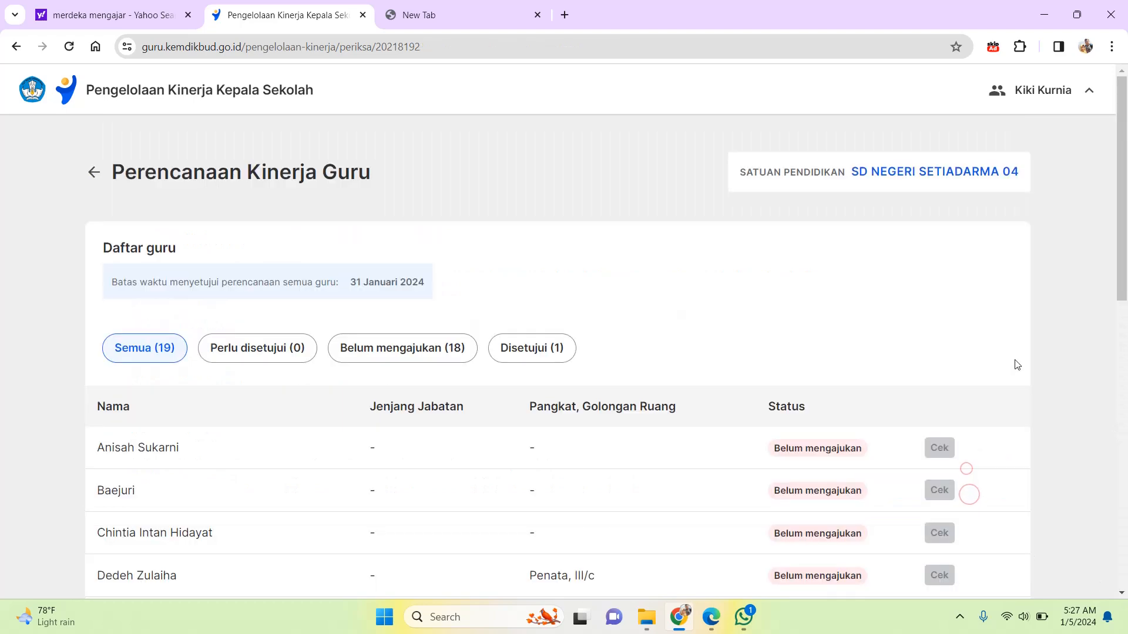
Step: Return to the principal's Beranda page, switch to Microsoft Edge and sign out of the teacher account open there
drag(1126, 171, 58, 175)
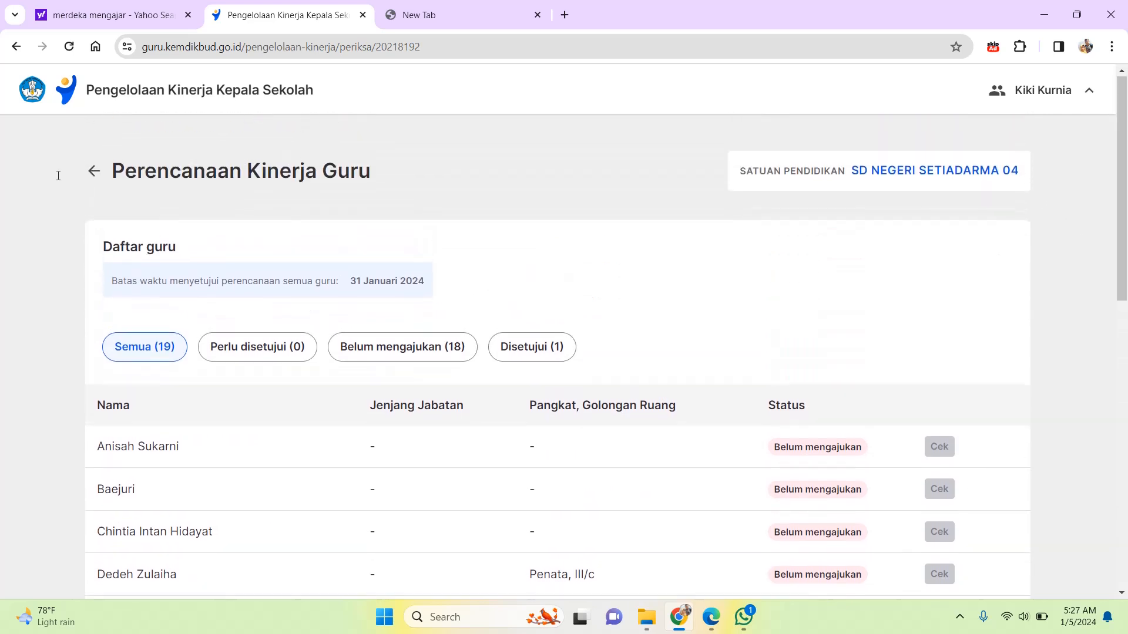
click(93, 172)
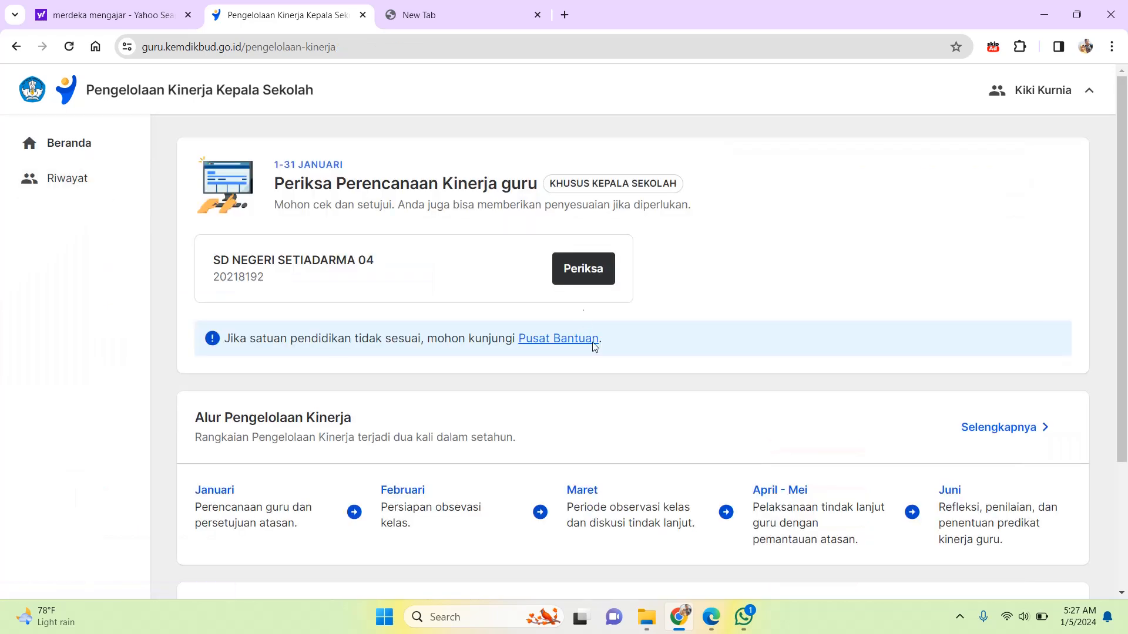
mouse_move(715, 630)
click(747, 570)
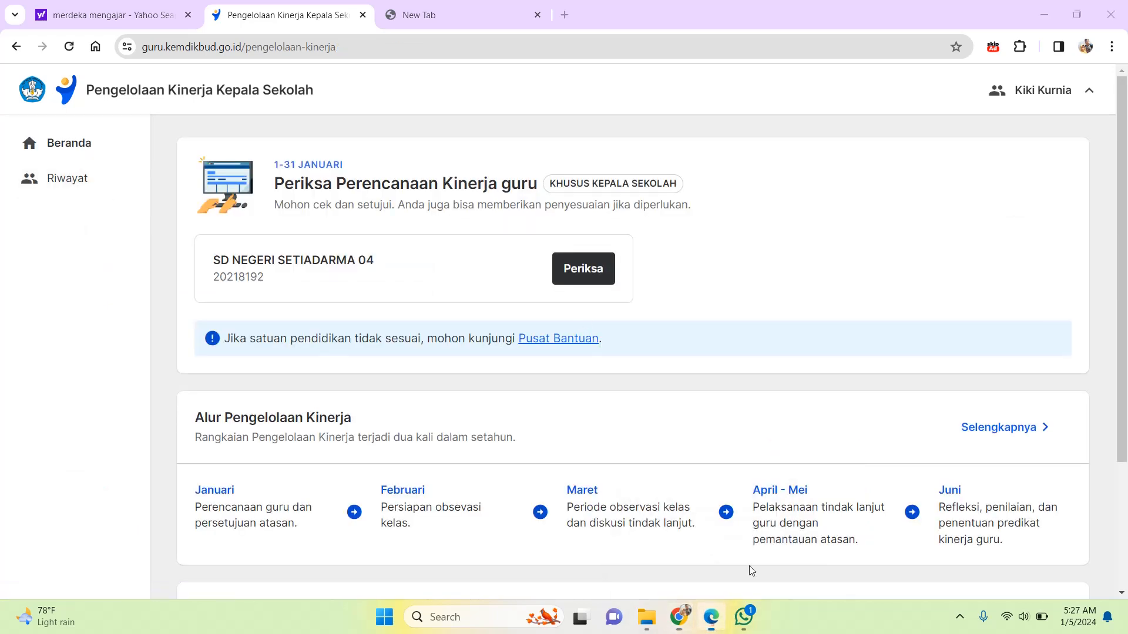
click(998, 82)
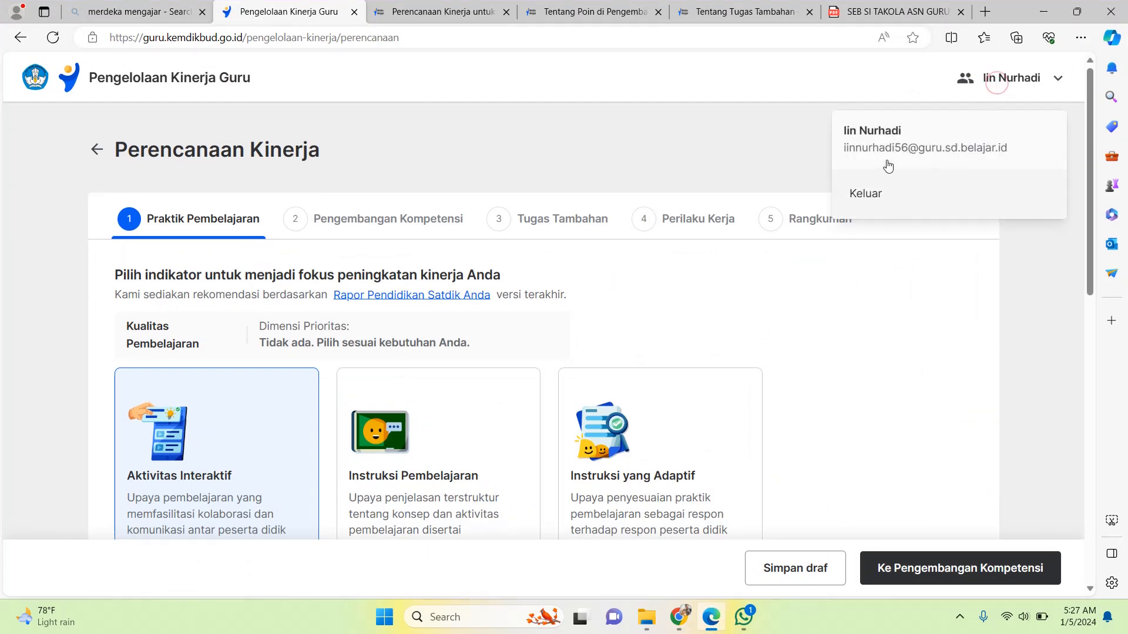
click(865, 197)
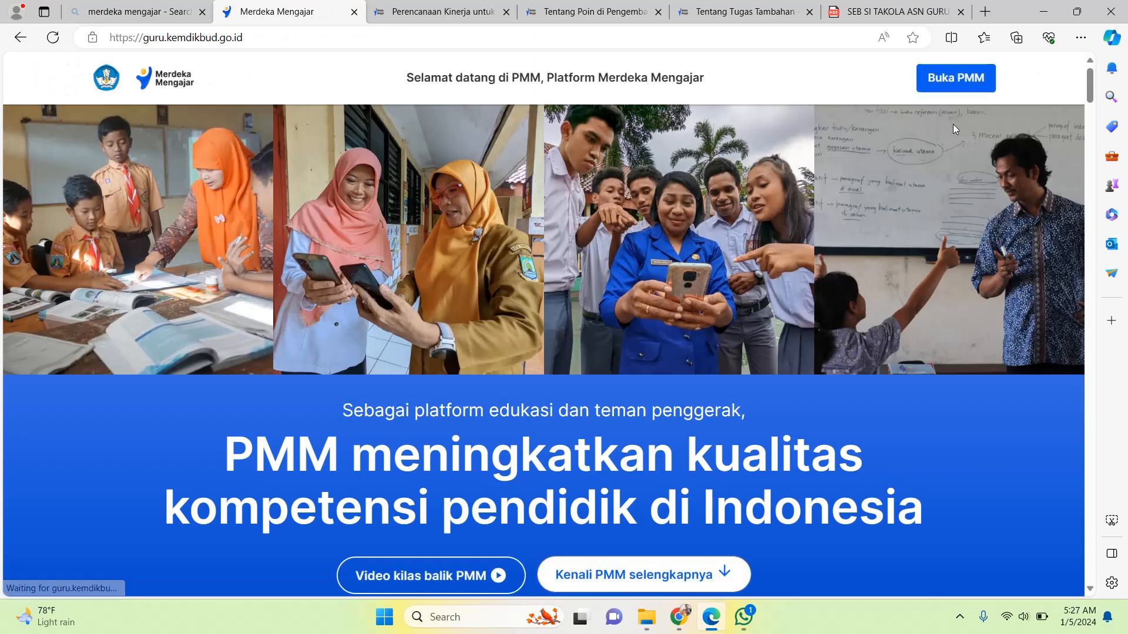
Step: Open the PMM login, sign in with Google and choose the belajar.id account of the teacher whose plan was approved
click(957, 79)
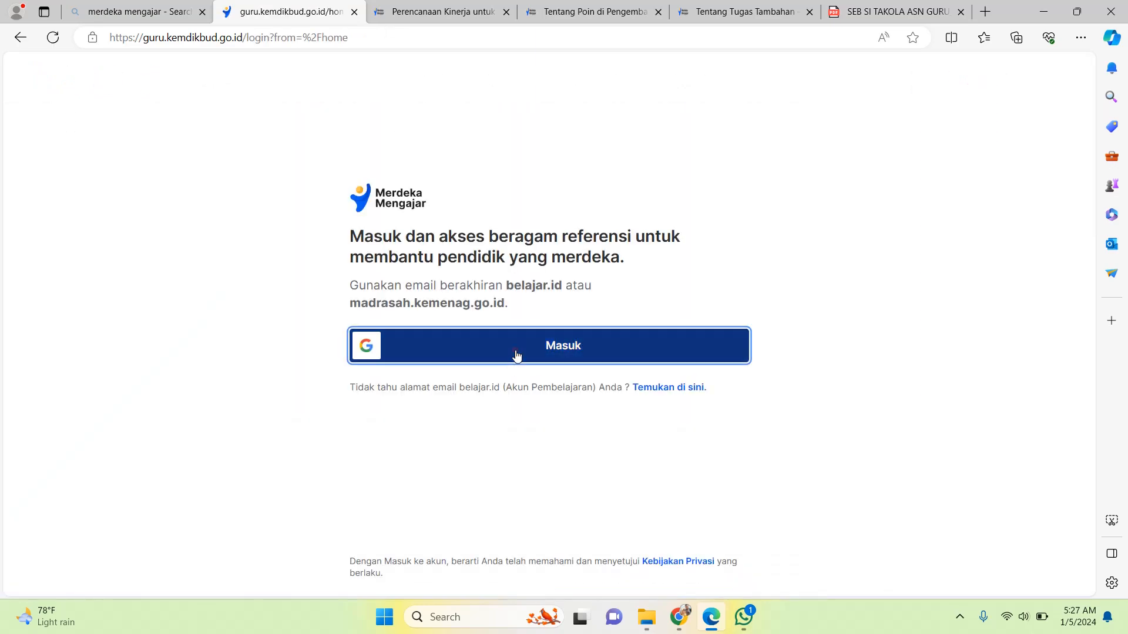
click(515, 355)
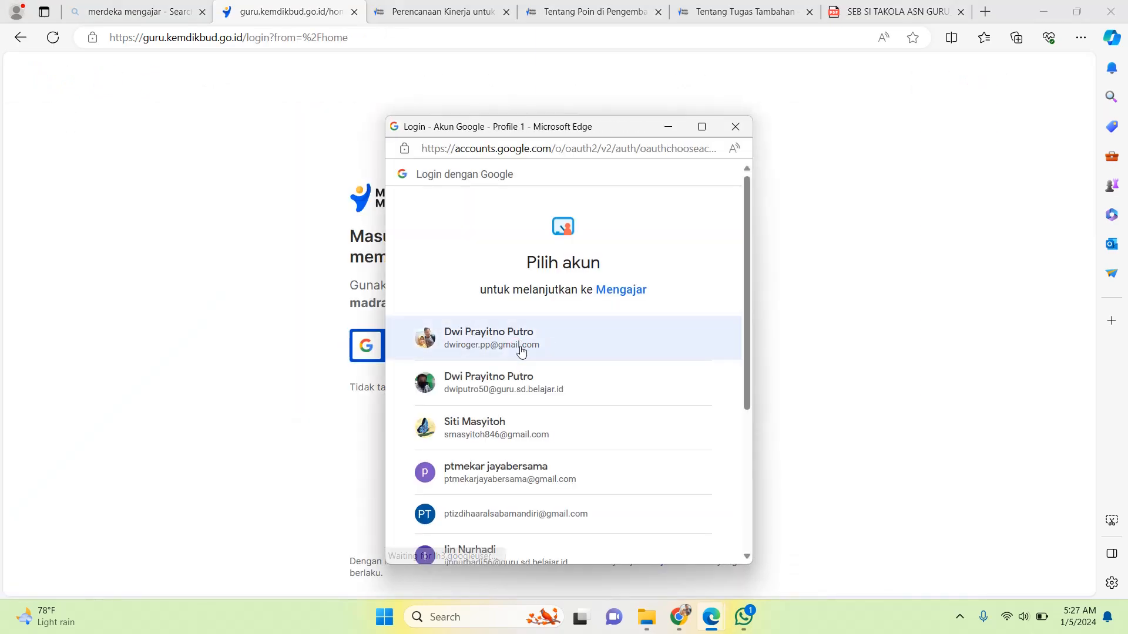
click(507, 387)
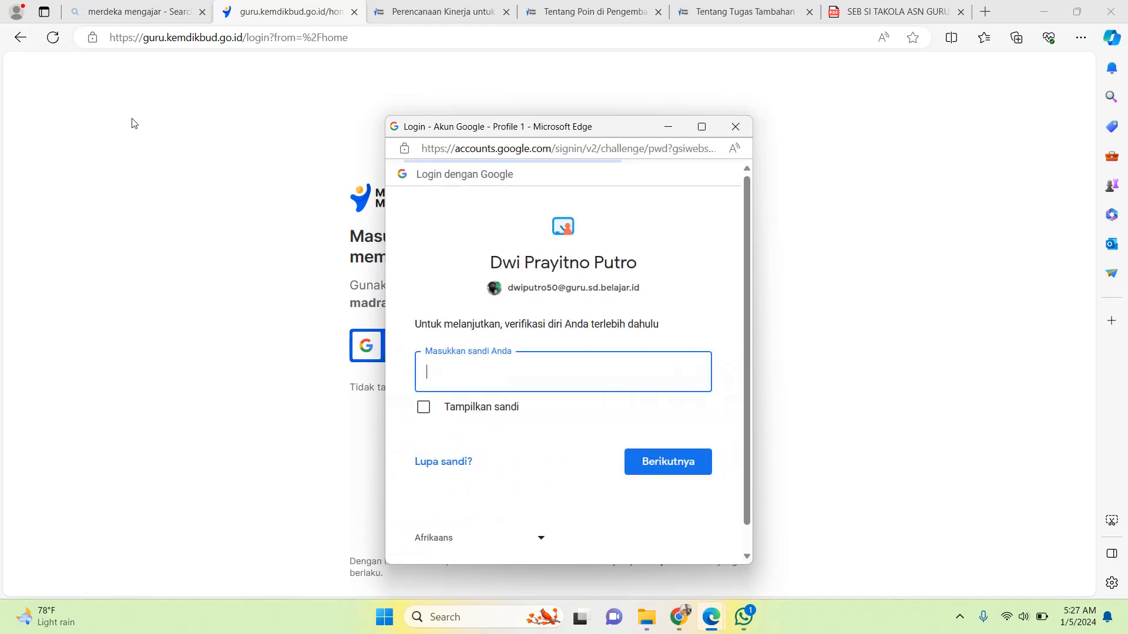
Step: Enter the teacher's Google account password, correcting the mistyped entry, and complete the sign-in
click(667, 464)
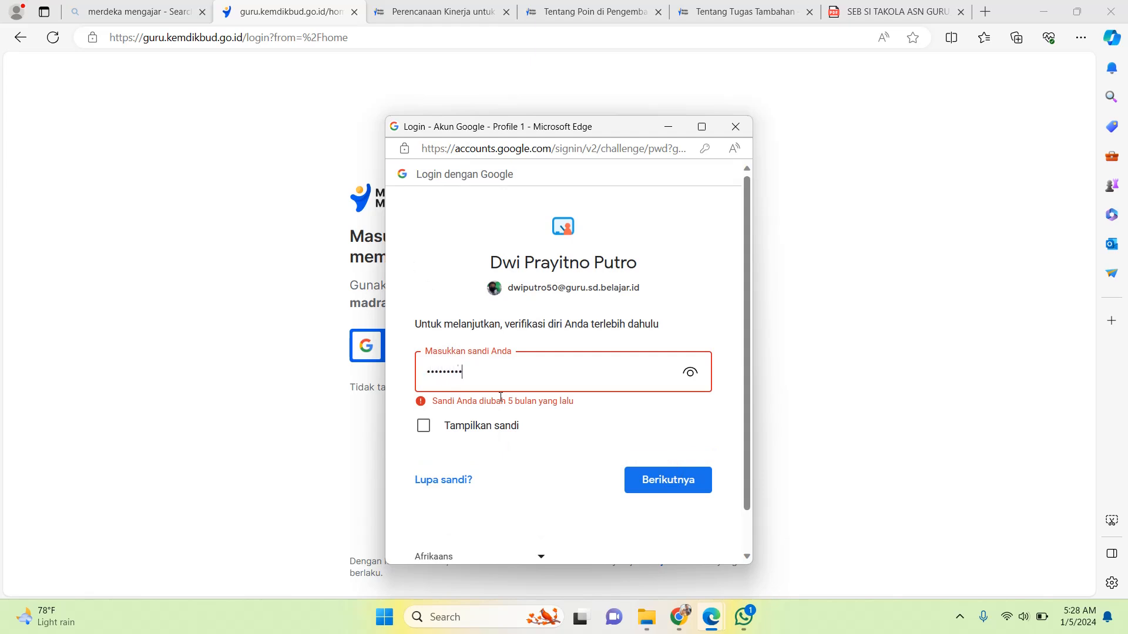
key(BackSpace)
key(BackSpace)
key(BackSpace)
key(BackSpace)
key(BackSpace)
key(BackSpace)
key(BackSpace)
key(BackSpace)
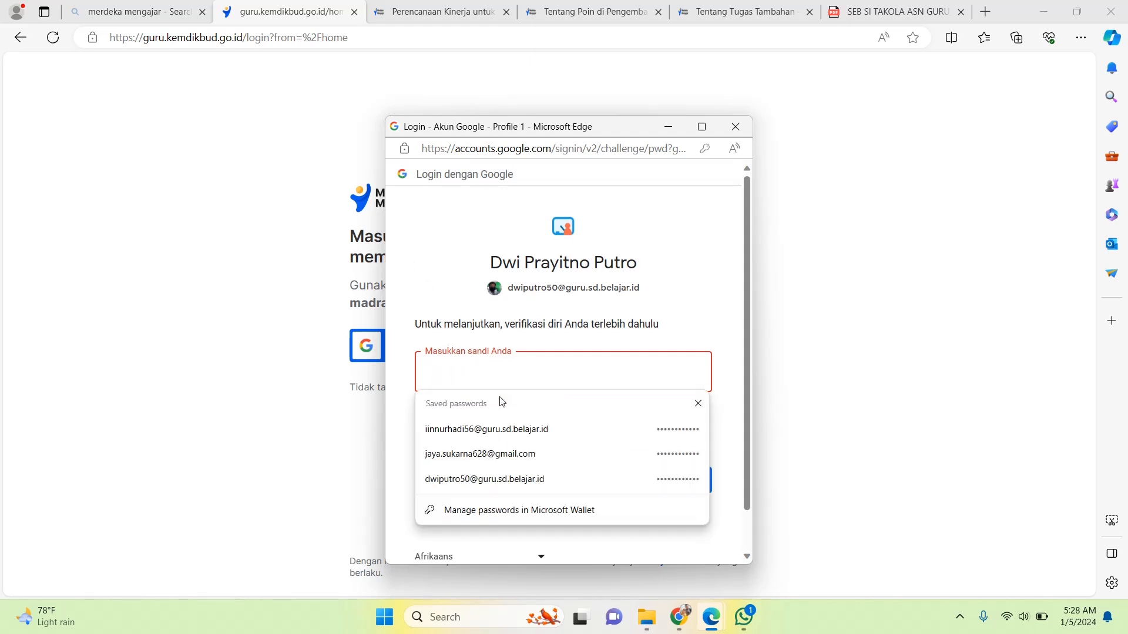
text(••)
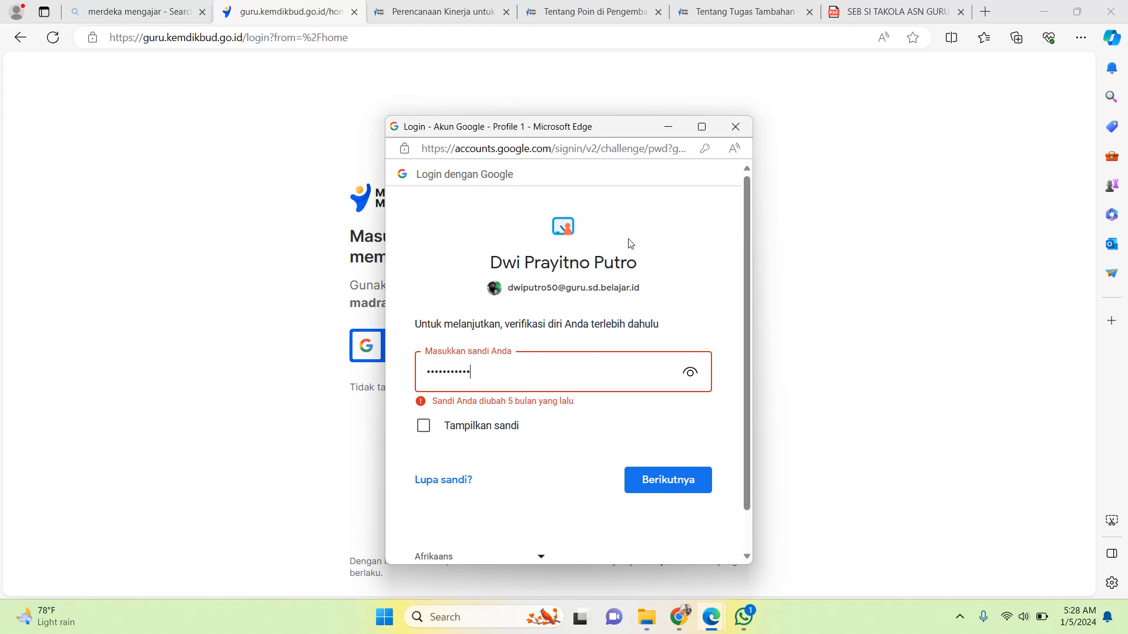
click(672, 489)
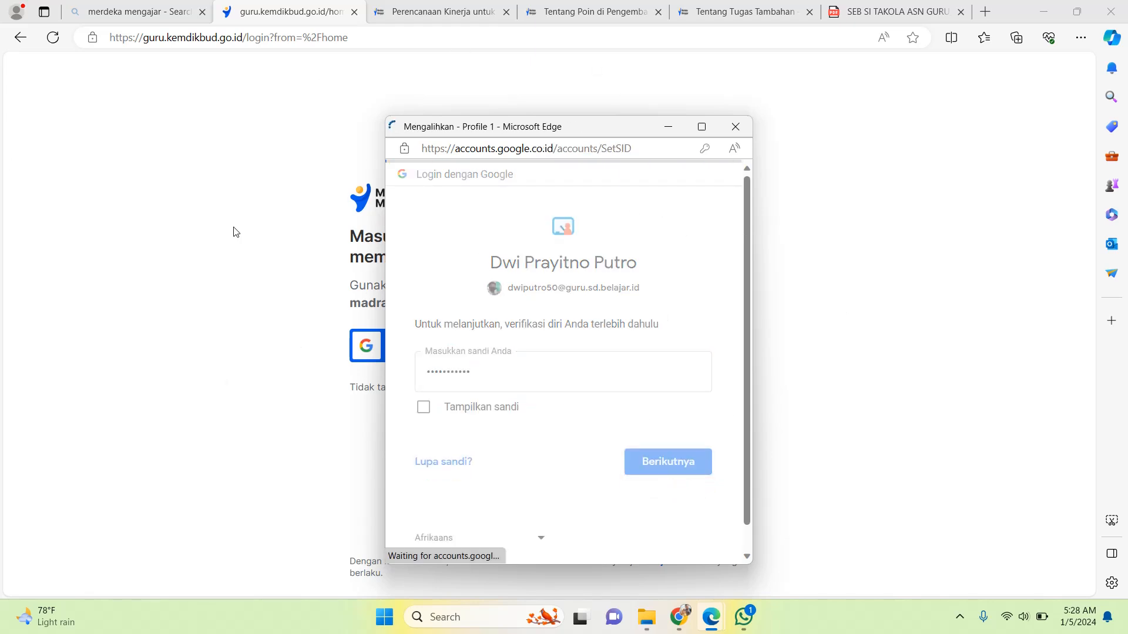
click(695, 293)
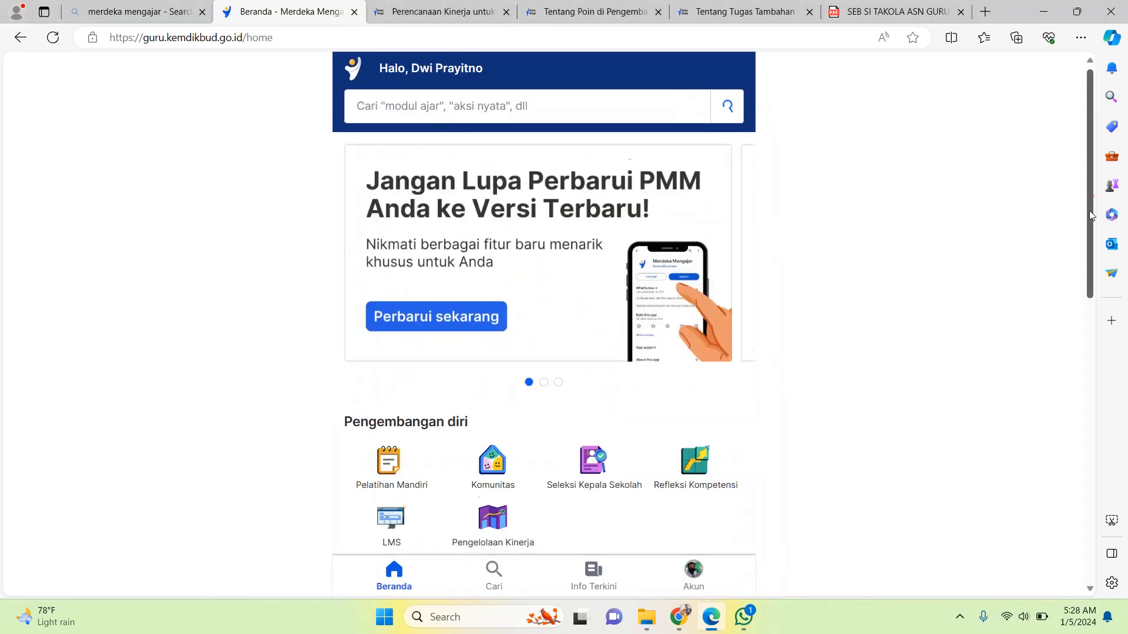
Step: Open Pengelolaan Kinerja from the Pengembangan diri services, choose to stay on this device, and open the approved plan for agreement
scroll(361, 259, down, 6)
scroll(360, 260, up, 1)
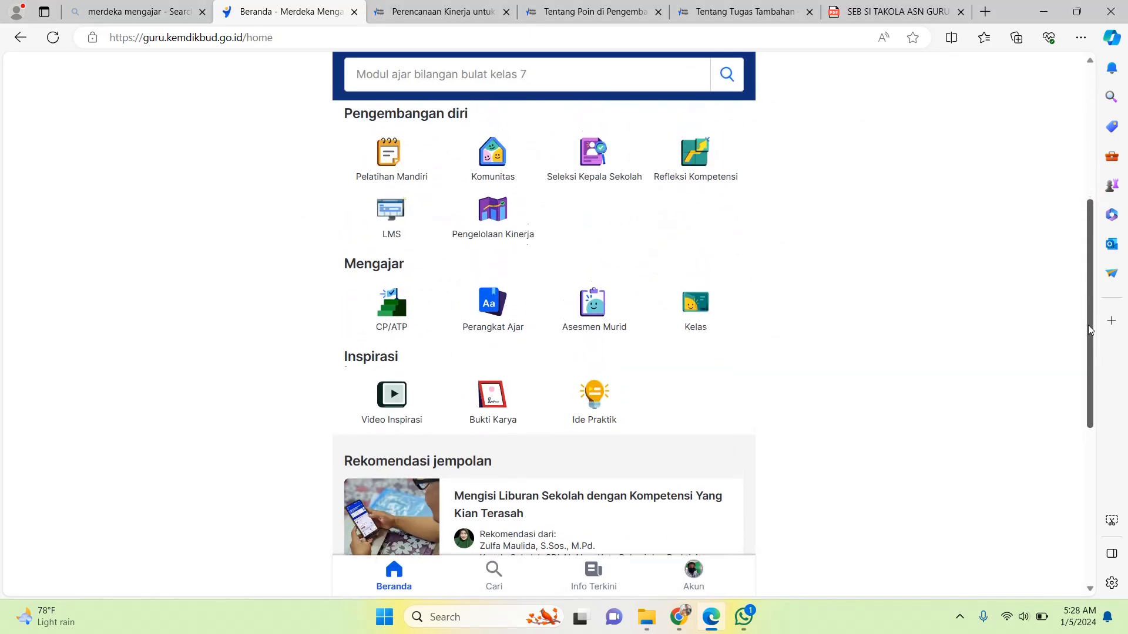
click(488, 242)
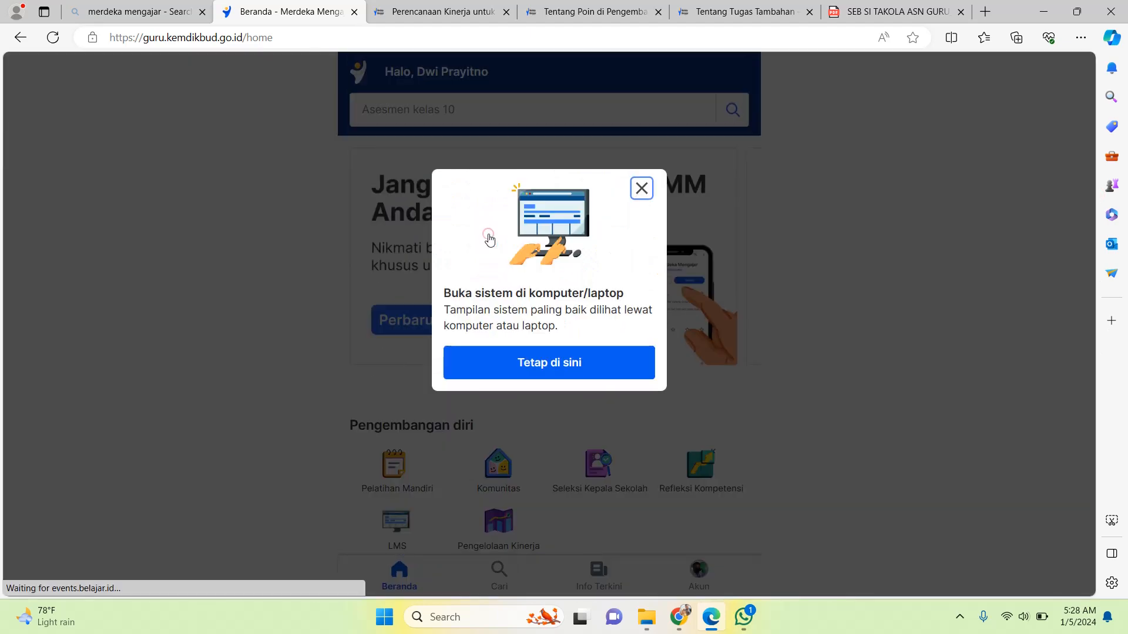
click(553, 362)
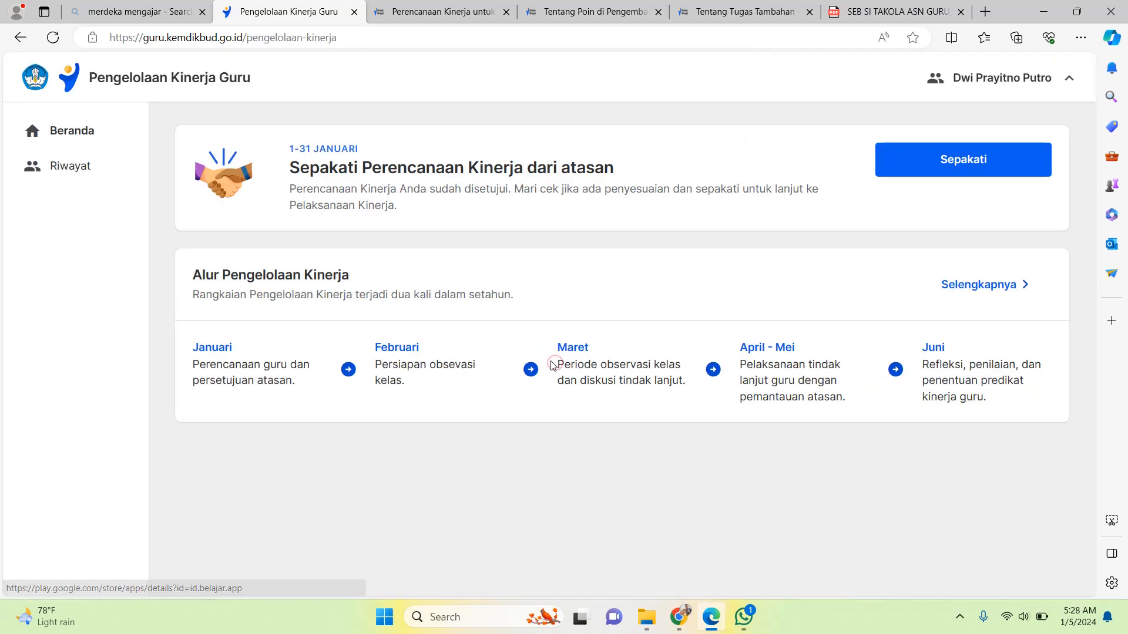
click(962, 170)
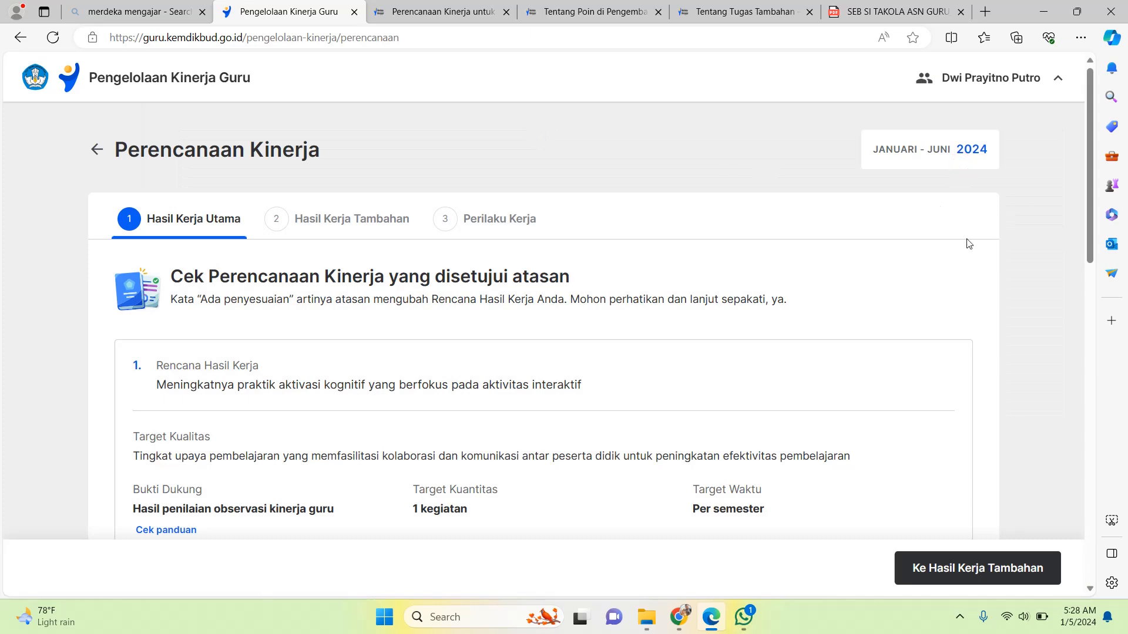
Step: Review Hasil Kerja Utama and Hasil Kerja Tambahan, check the supervisor's adjustment to the third additional work result, and proceed to Perilaku Kerja
drag(1088, 203, 1111, 523)
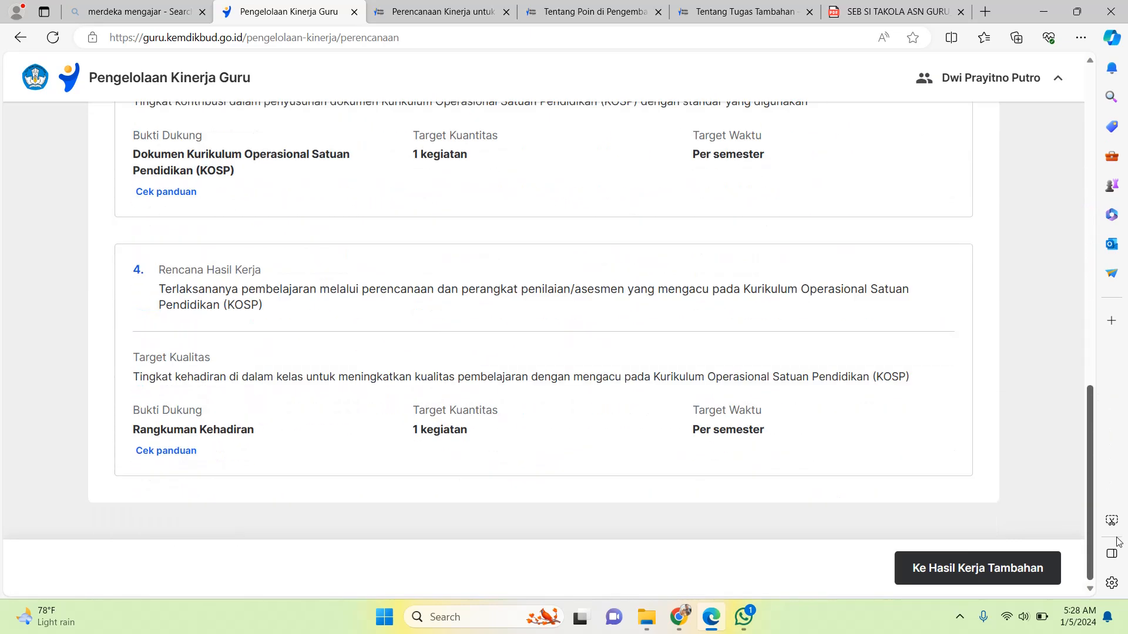
click(1022, 568)
drag(1088, 218, 1106, 356)
scroll(823, 357, down, 3)
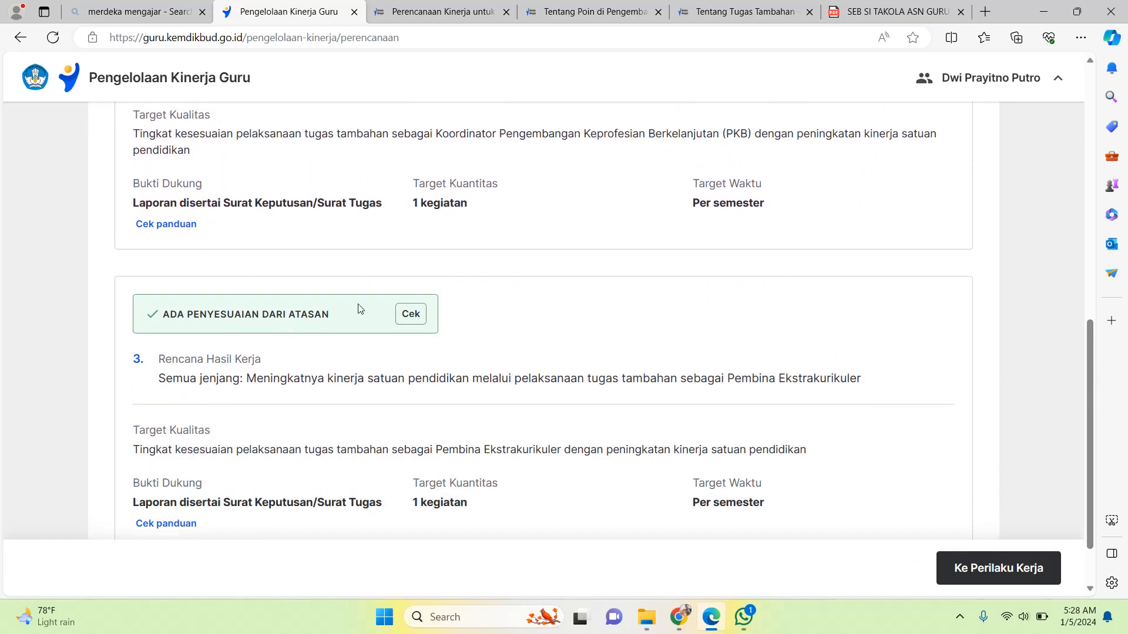
click(405, 317)
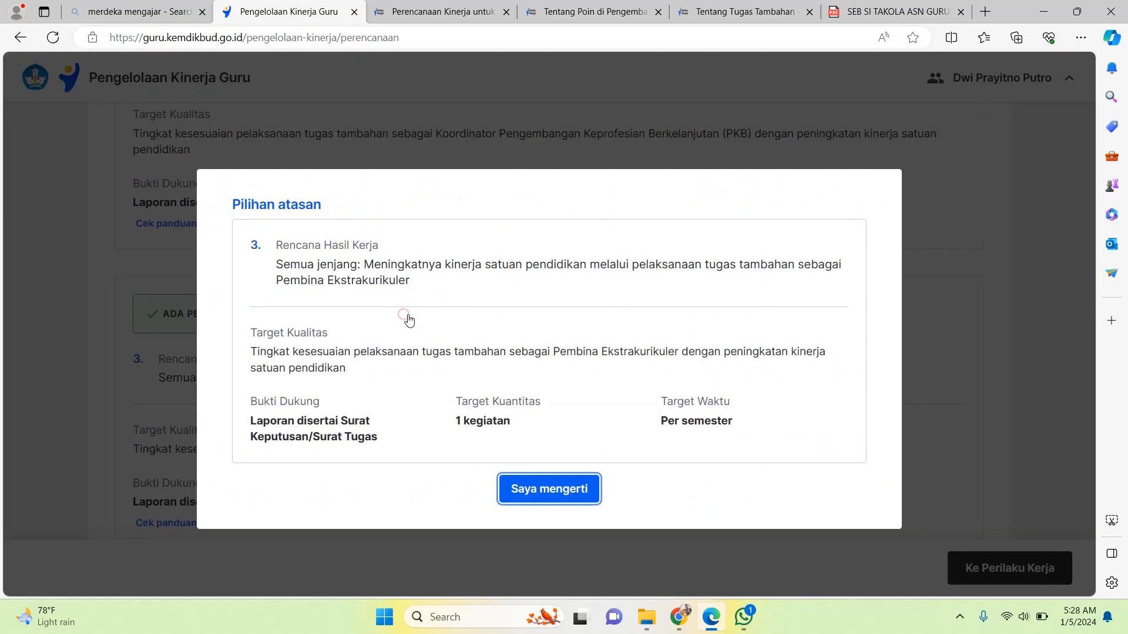
click(551, 493)
click(995, 573)
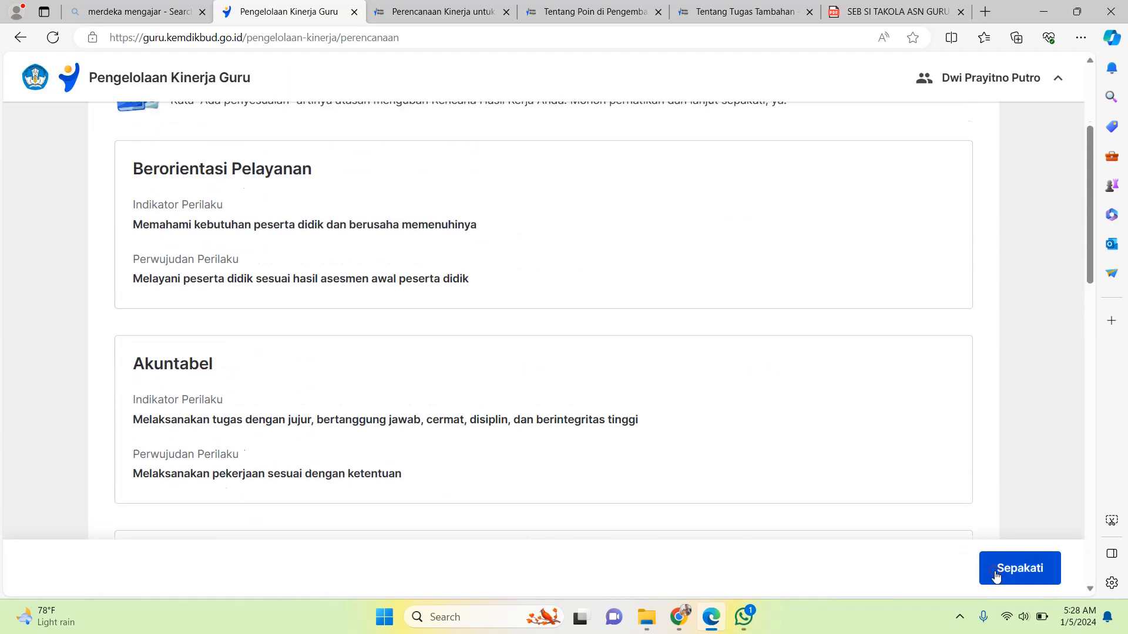
Step: Agree to the performance plan, ticking the statement of agreement with the version approved by the supervisor
click(996, 574)
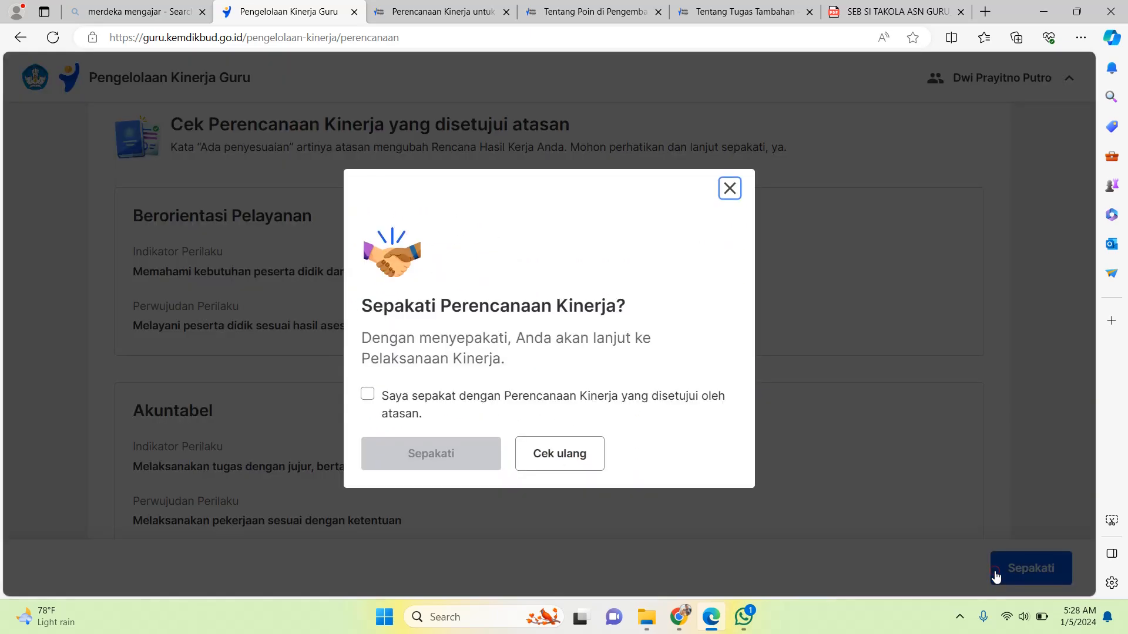
click(366, 398)
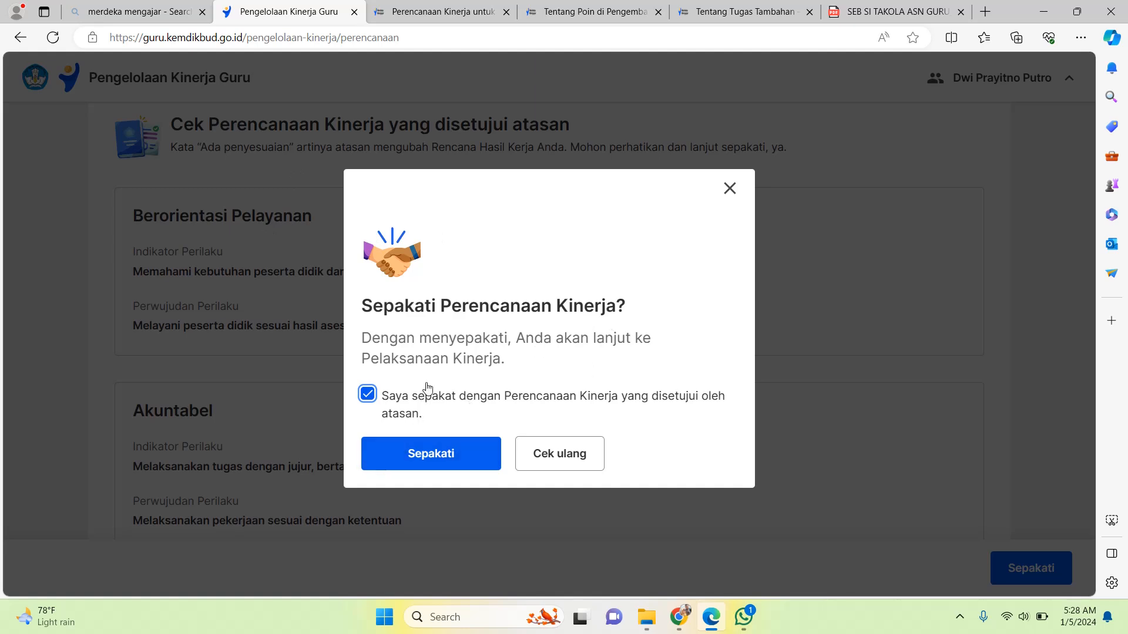
click(450, 458)
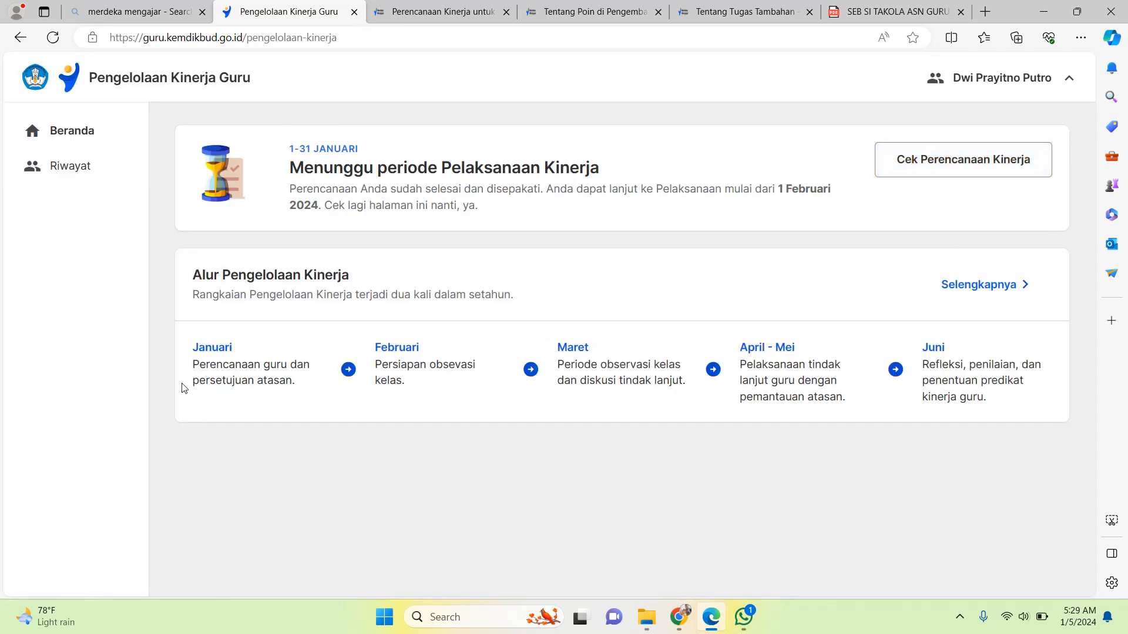
Step: Open the agreed performance plan, page through its Hasil Kerja Utama, Hasil Kerja Tambahan and Perilaku Kerja sections, and return to Beranda
click(949, 161)
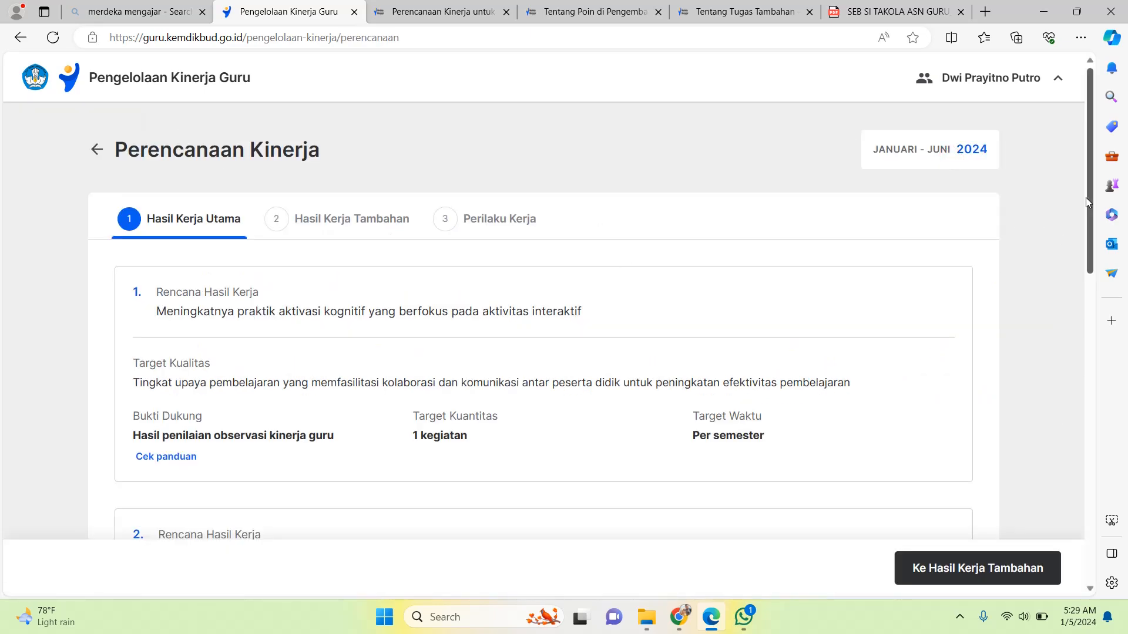
scroll(1086, 198, down, 10)
click(1006, 565)
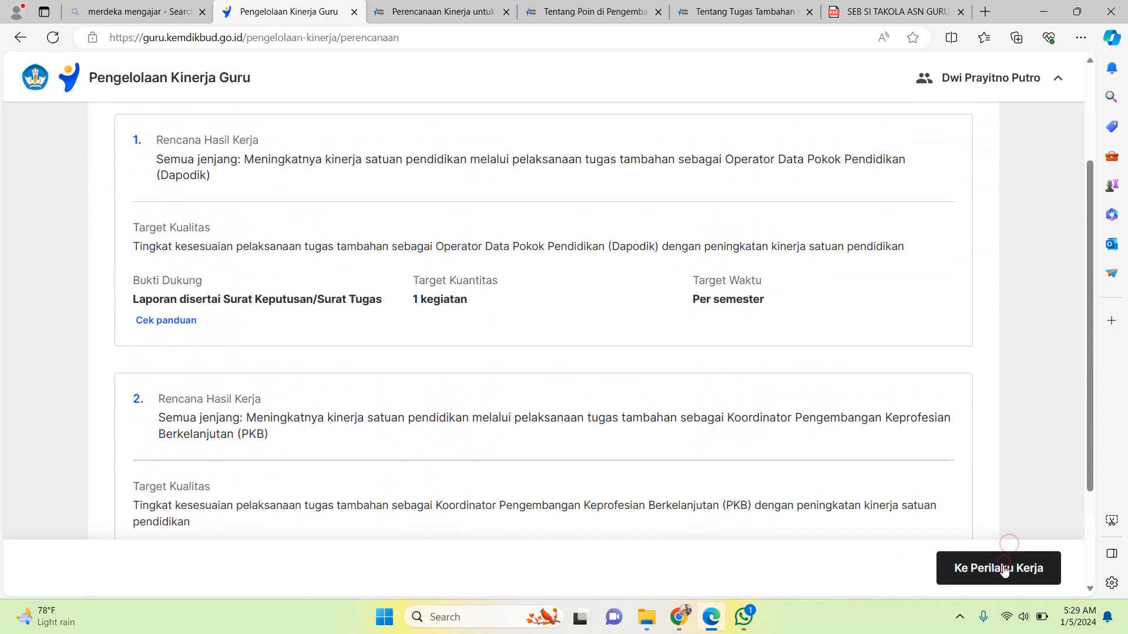
click(1006, 567)
click(1006, 568)
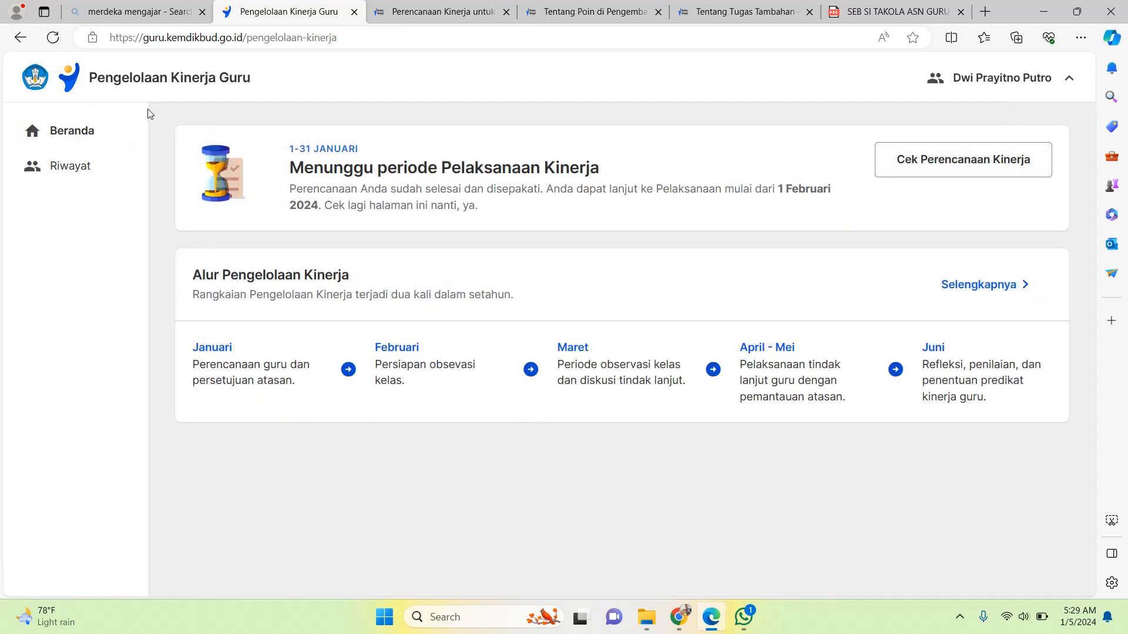
Step: Open the 2024 plan from Riwayat, look through its Hasil Kerja Utama entries, and return to Beranda
click(55, 171)
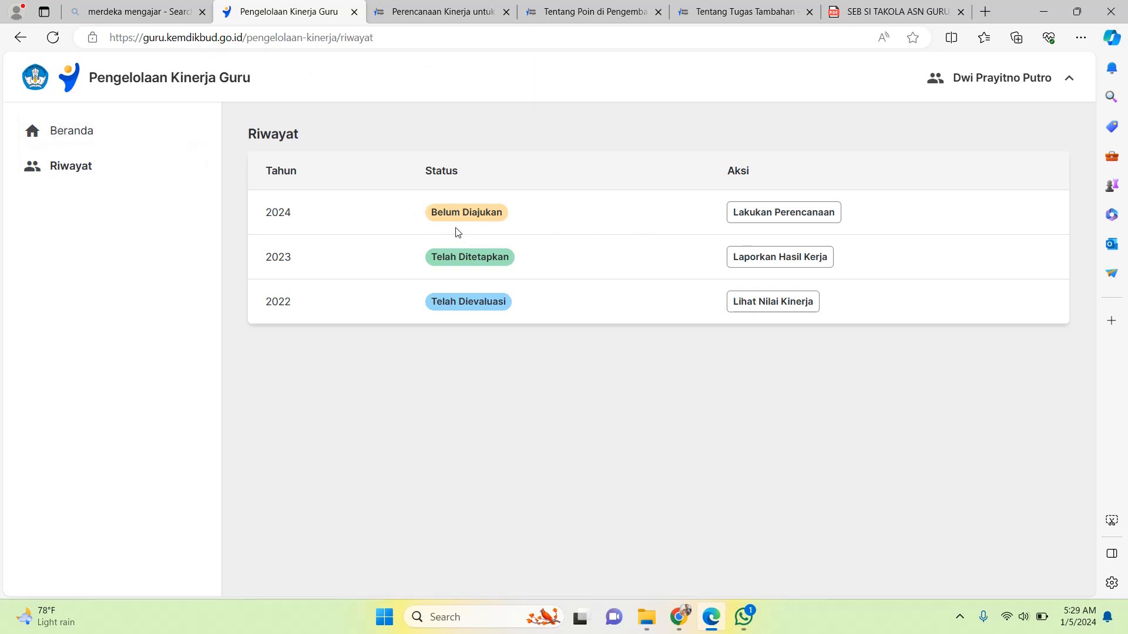
click(783, 221)
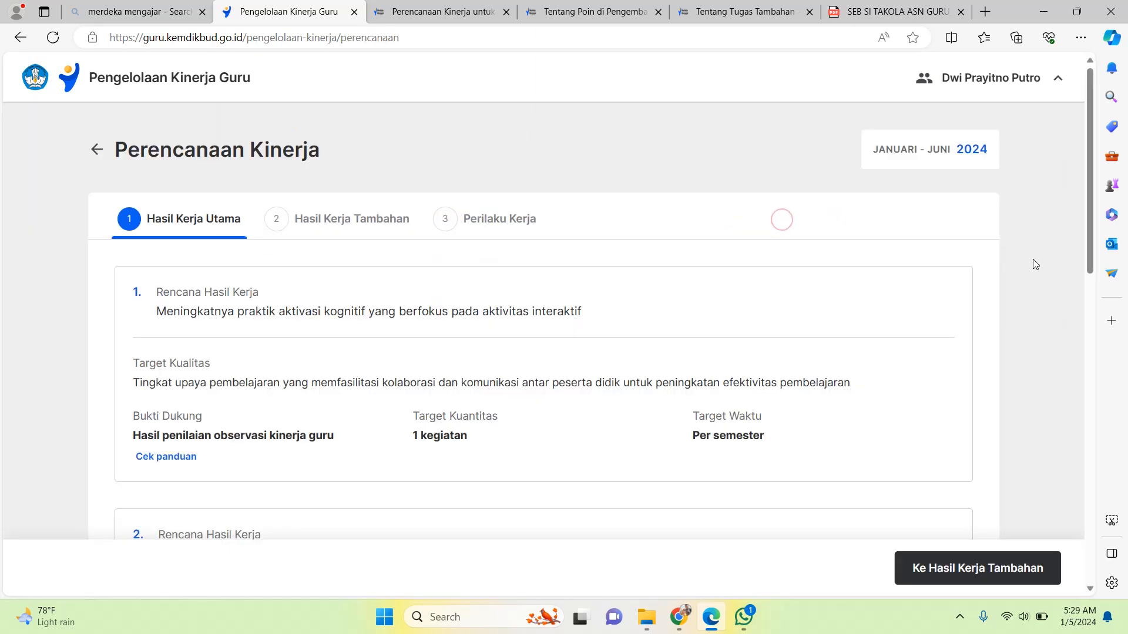
scroll(1090, 171, down, 1)
scroll(1096, 192, down, 10)
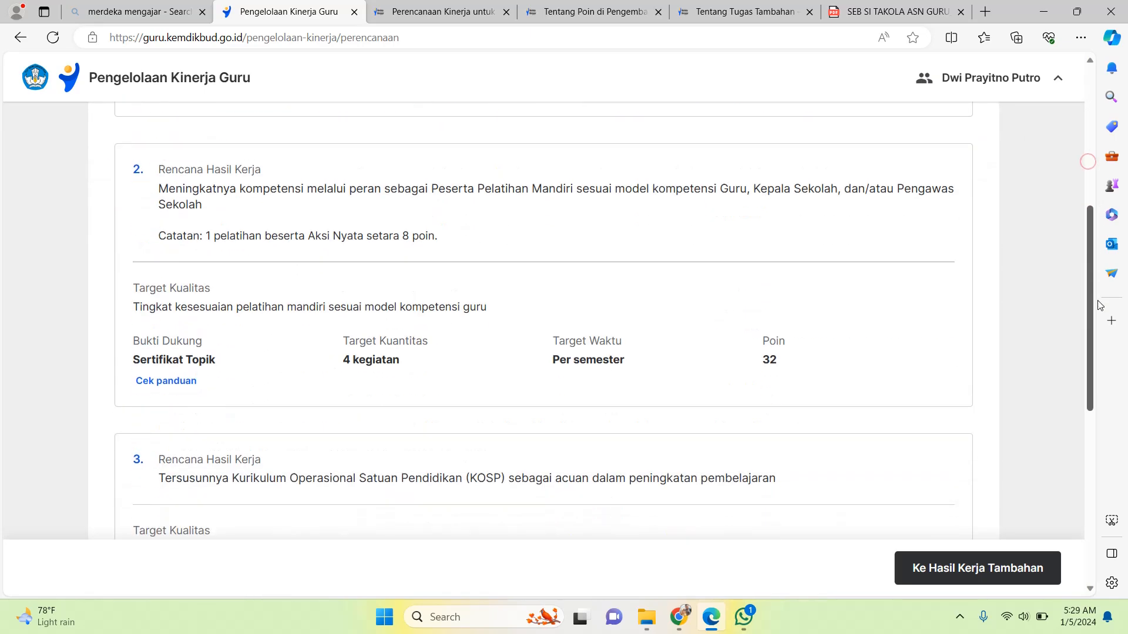
scroll(1081, 176, up, 10)
scroll(1078, 172, up, 1)
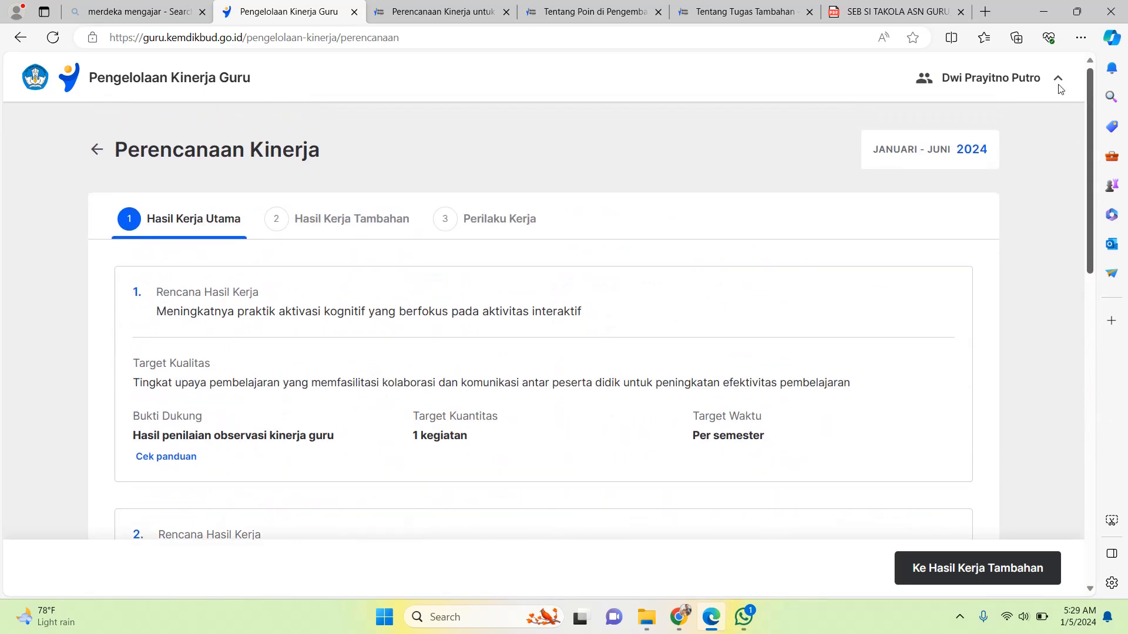
click(95, 149)
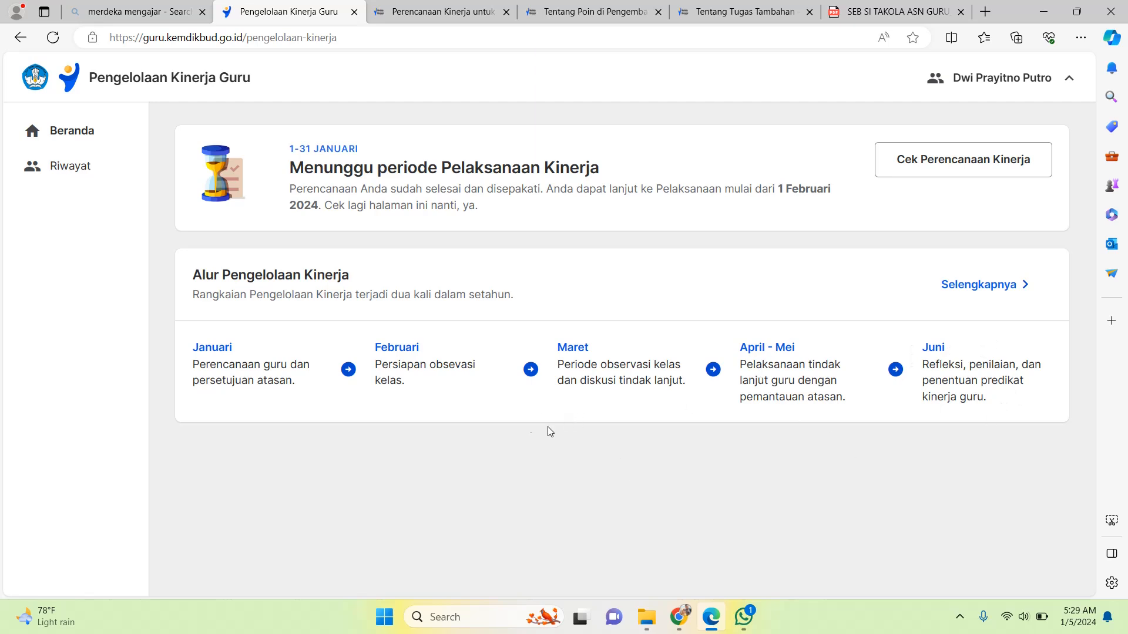
Step: Switch to Google Chrome and open the teacher planning list of SD Negeri Setiadarma 04 from the principal's account
mouse_move(684, 625)
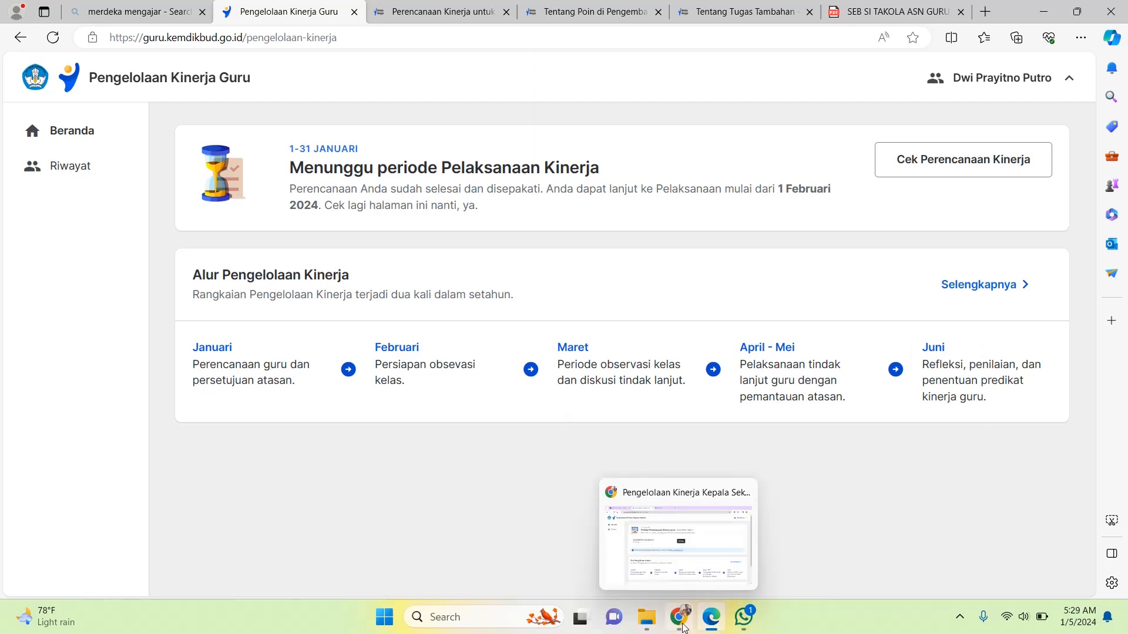
click(684, 626)
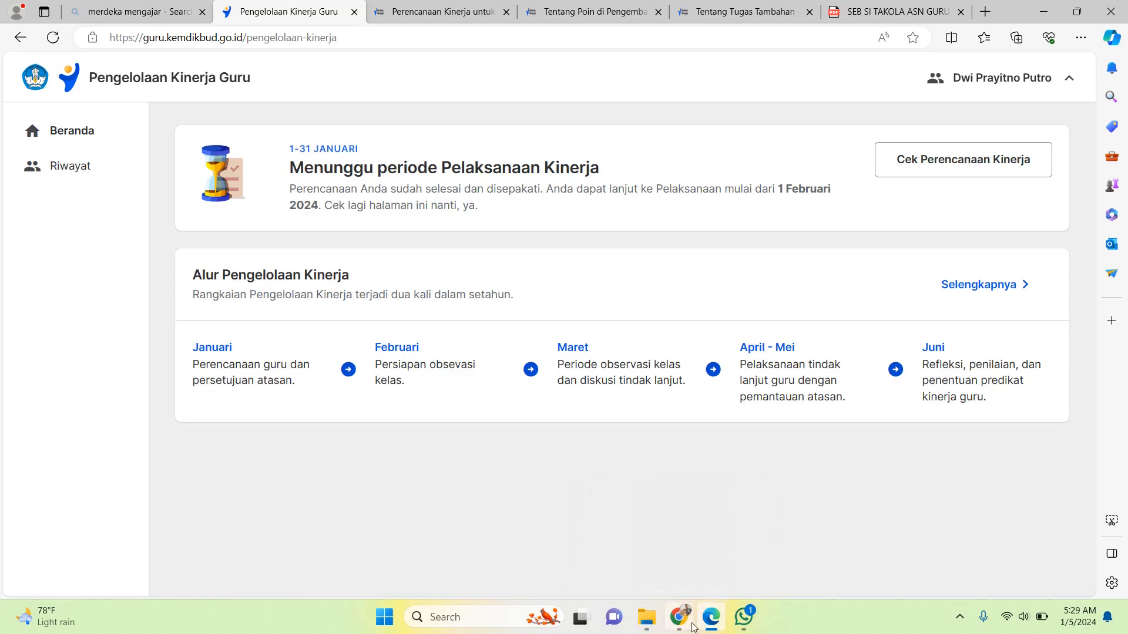
click(606, 272)
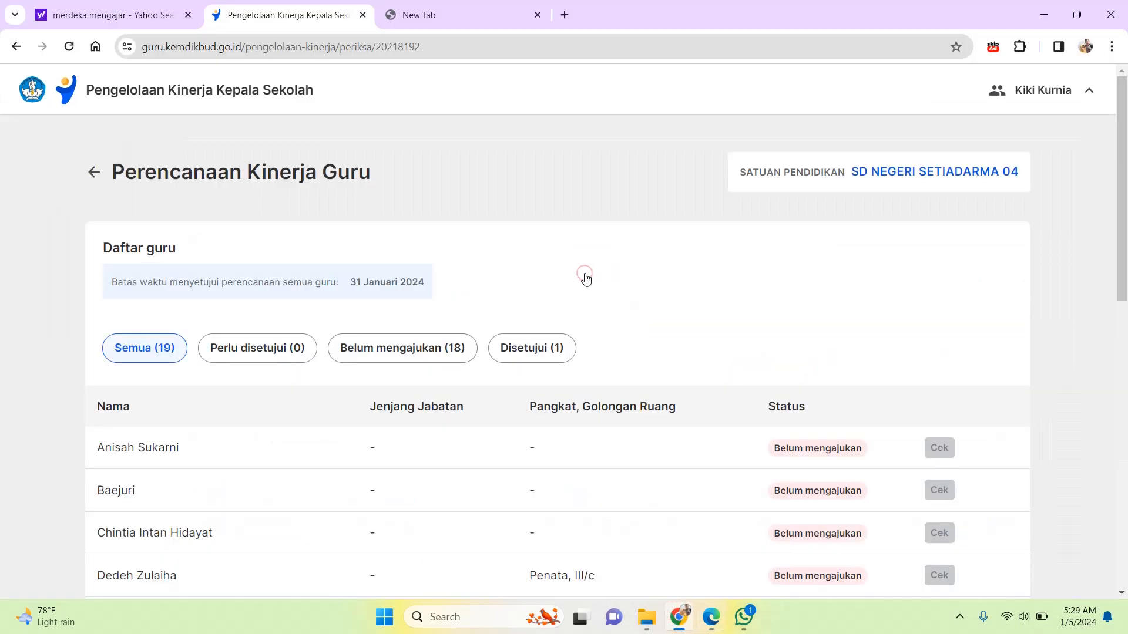
Step: Open the approved teacher's plan, page through its Hasil Kerja Utama, Hasil Kerja Tambahan and Perilaku Kerja sections, and return to the teacher list
drag(1122, 247, 1125, 393)
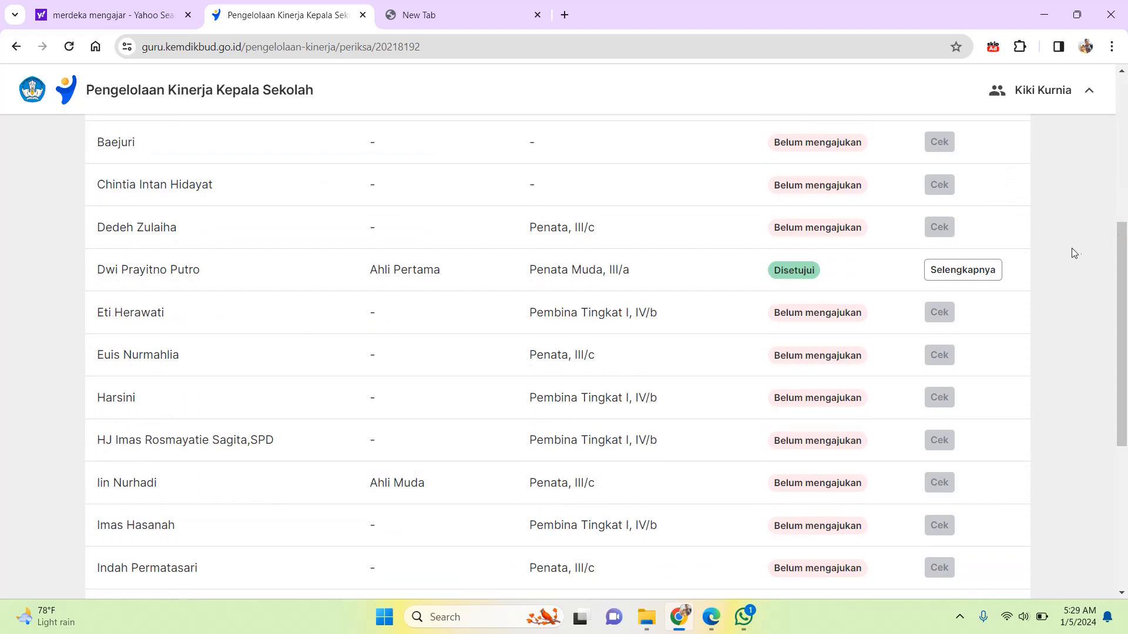
click(961, 278)
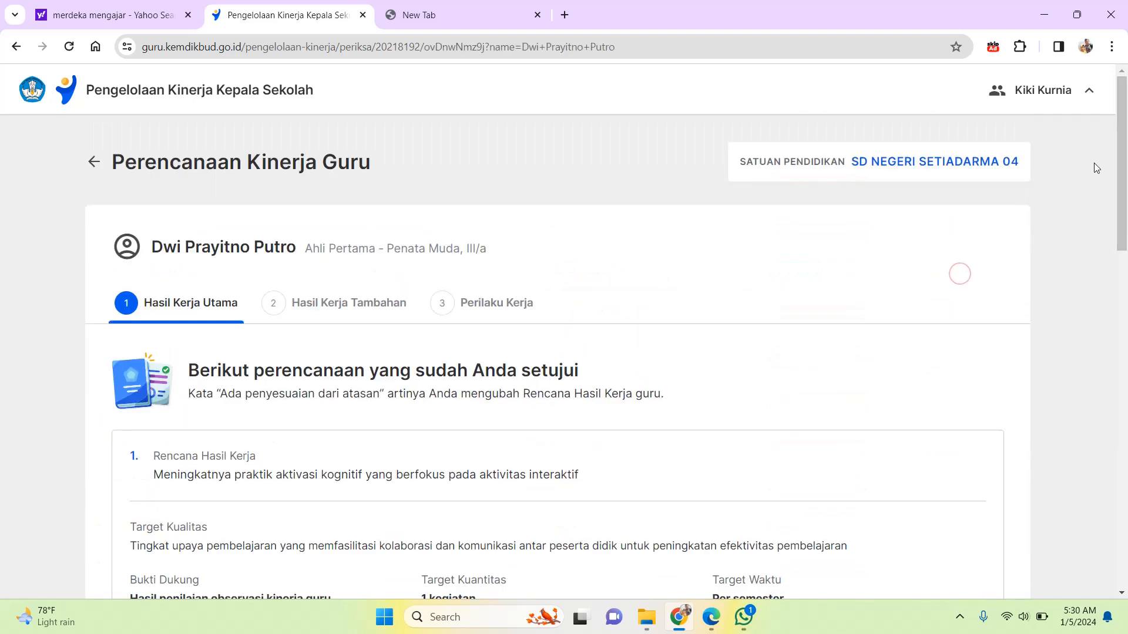
drag(1120, 160, 1125, 529)
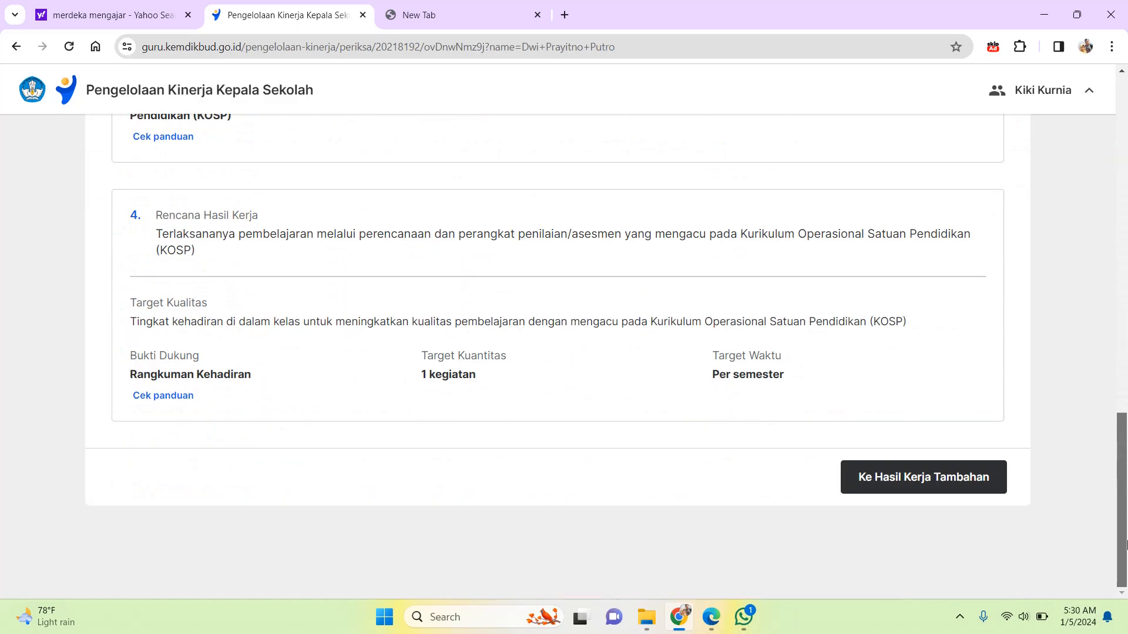
click(951, 482)
drag(1125, 301, 1125, 517)
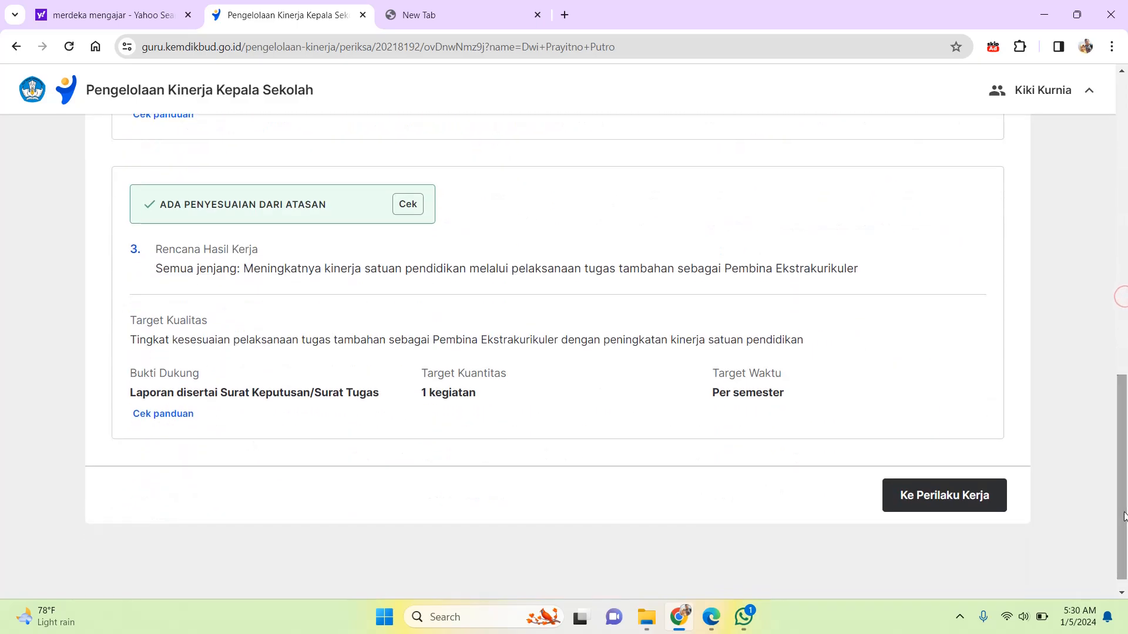
click(978, 493)
scroll(976, 488, down, 15)
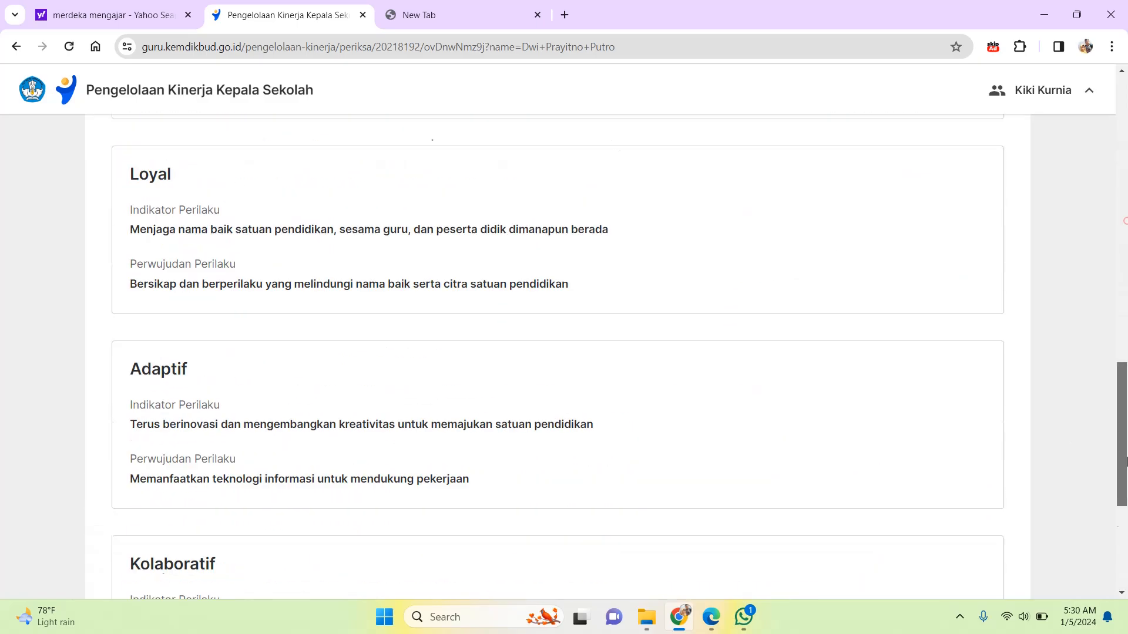
click(957, 480)
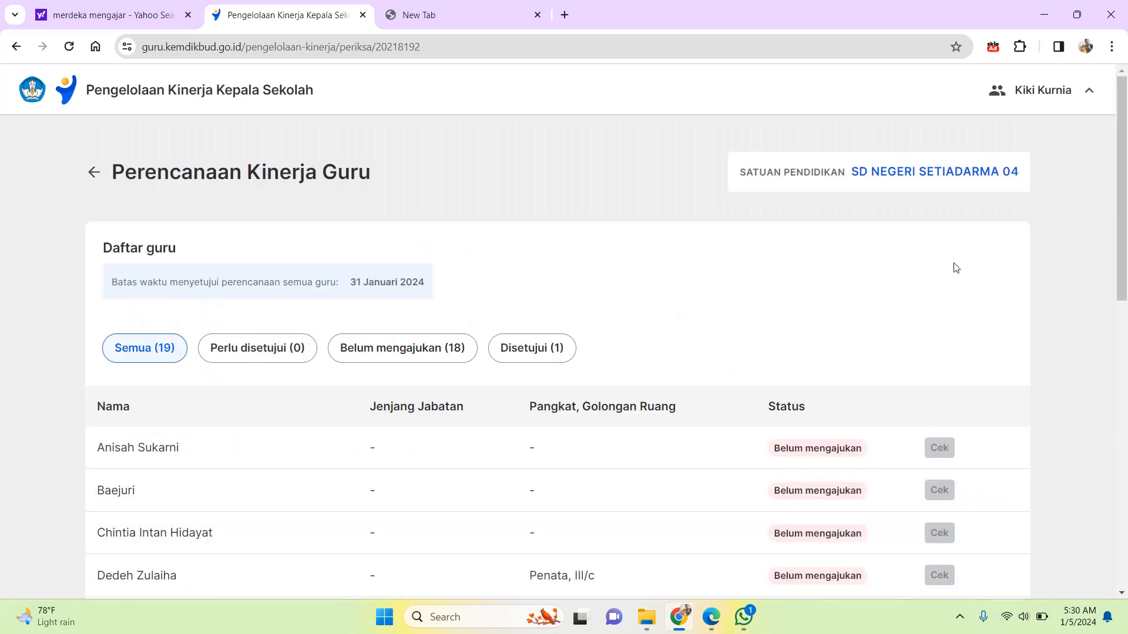
mouse_move(1125, 152)
mouse_down()
mouse_move(1125, 299)
mouse_move(1125, 152)
mouse_up()
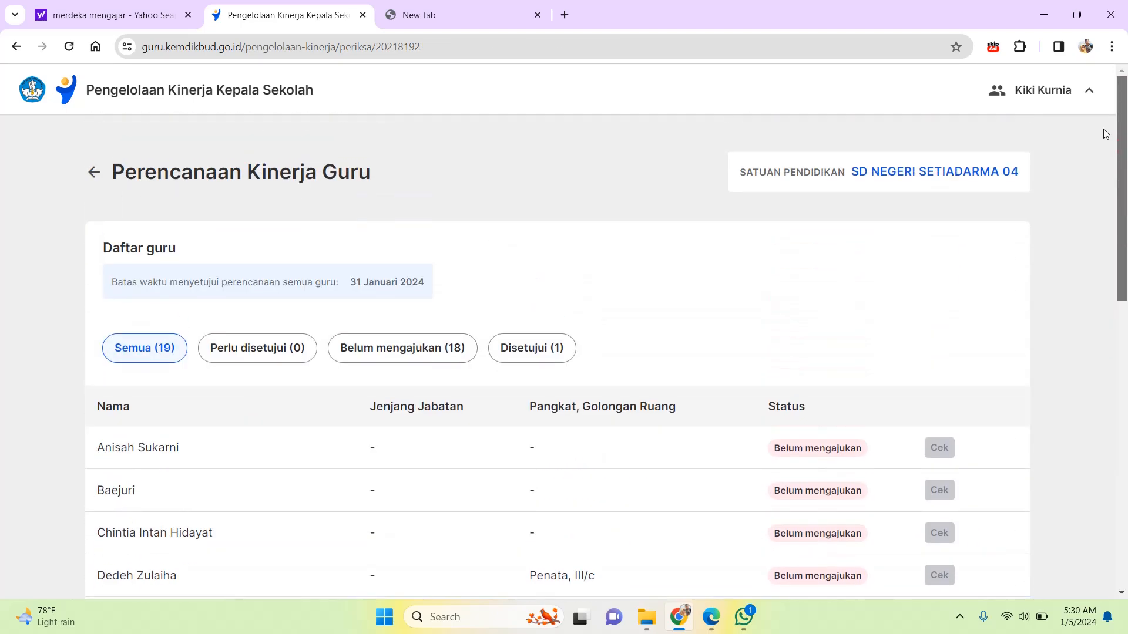
Step: Switch to Microsoft Edge, showing the teacher's Pengelolaan Kinerja Guru home page
click(711, 617)
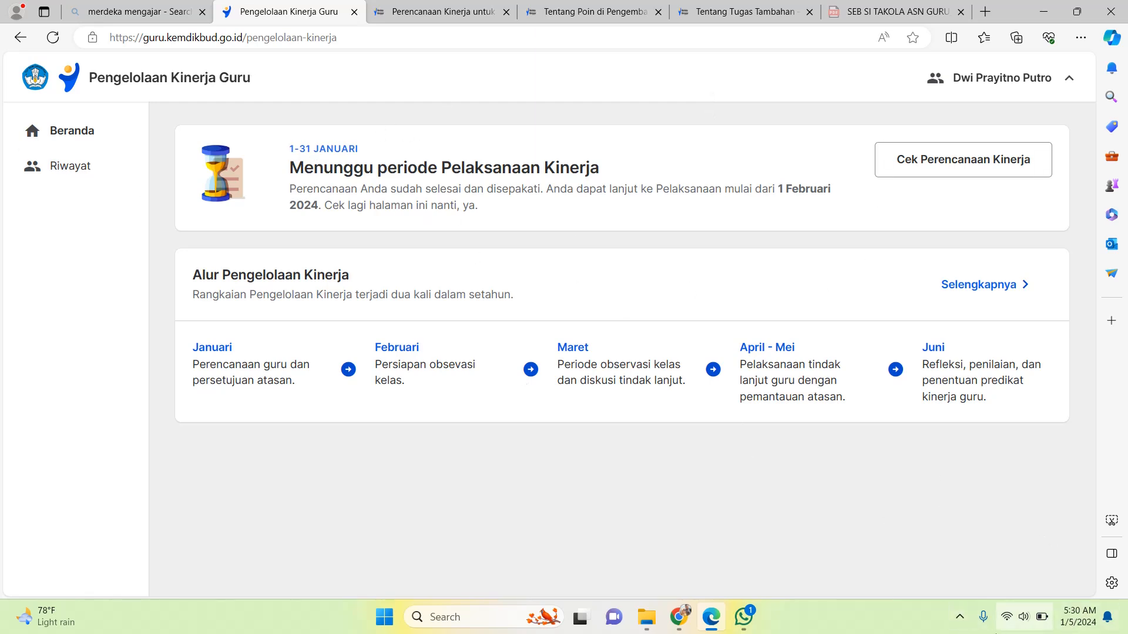
click(966, 625)
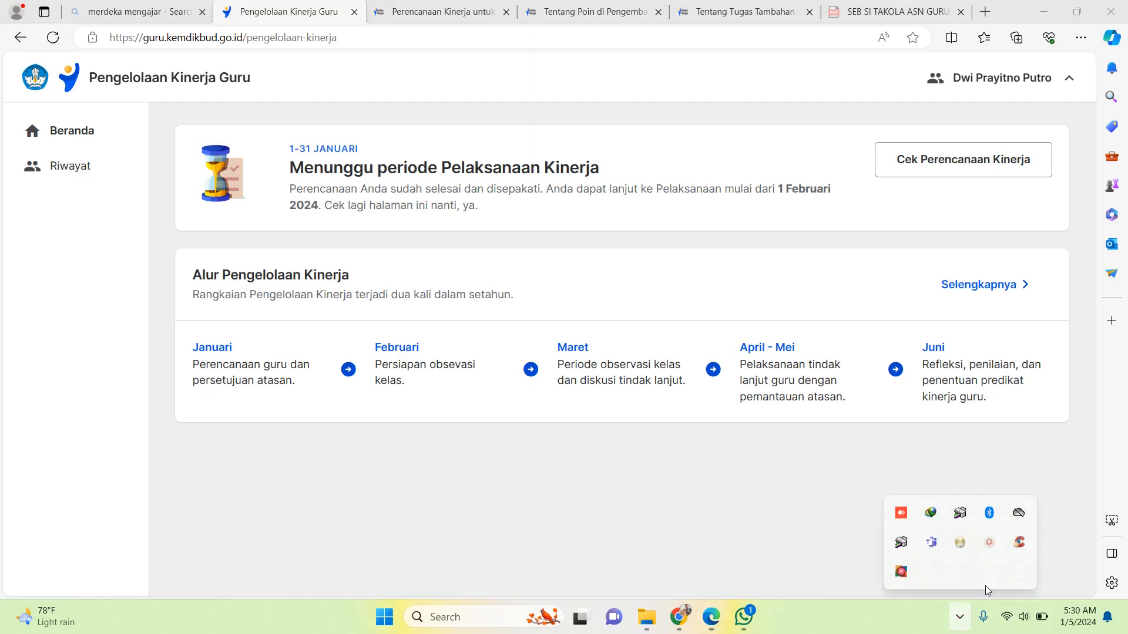